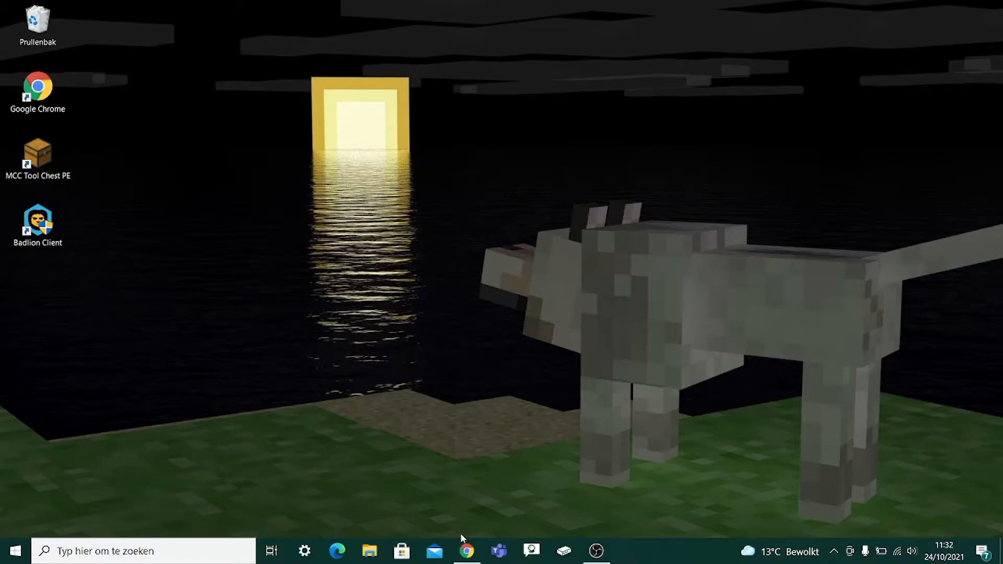
Step: Switch to Chrome, download the vanilla resource pack zip from the Minecraft add-ons page and put it on the desktop
{"action": "mouse_move", "coordinate": [467, 549]}
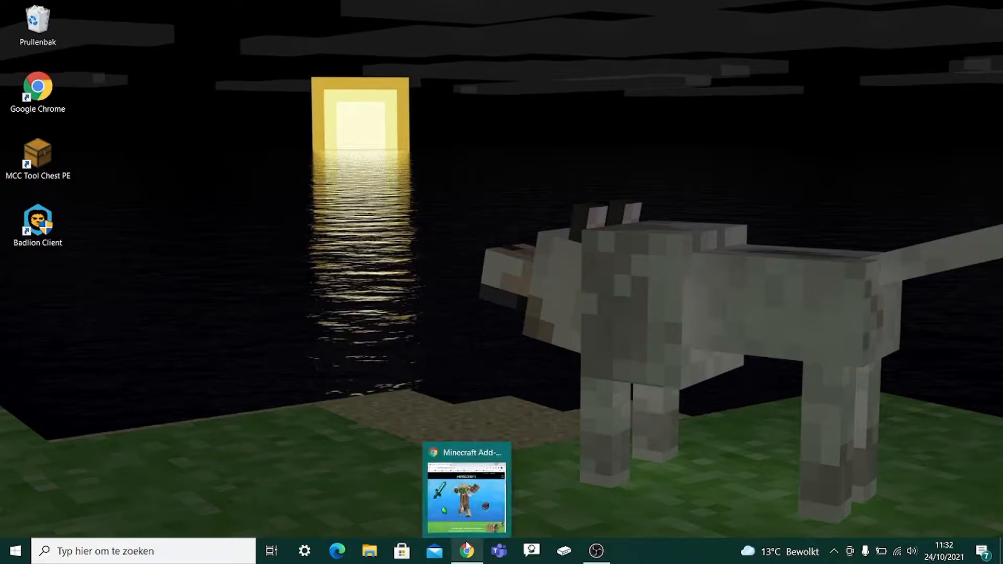
{"action": "left_click", "coordinate": [466, 501]}
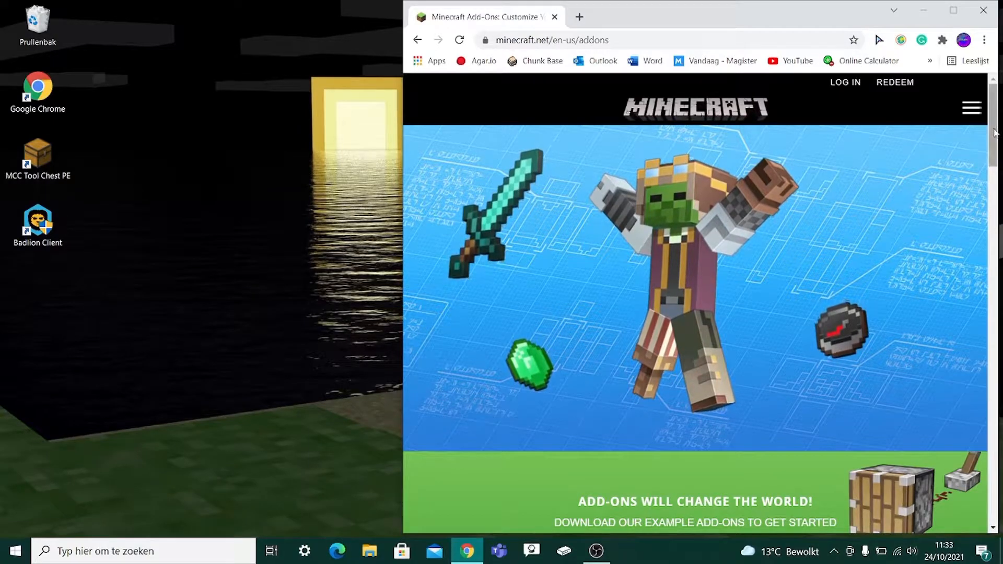
{"action": "left_click_drag", "start_coordinate": [994, 131], "coordinate": [987, 392]}
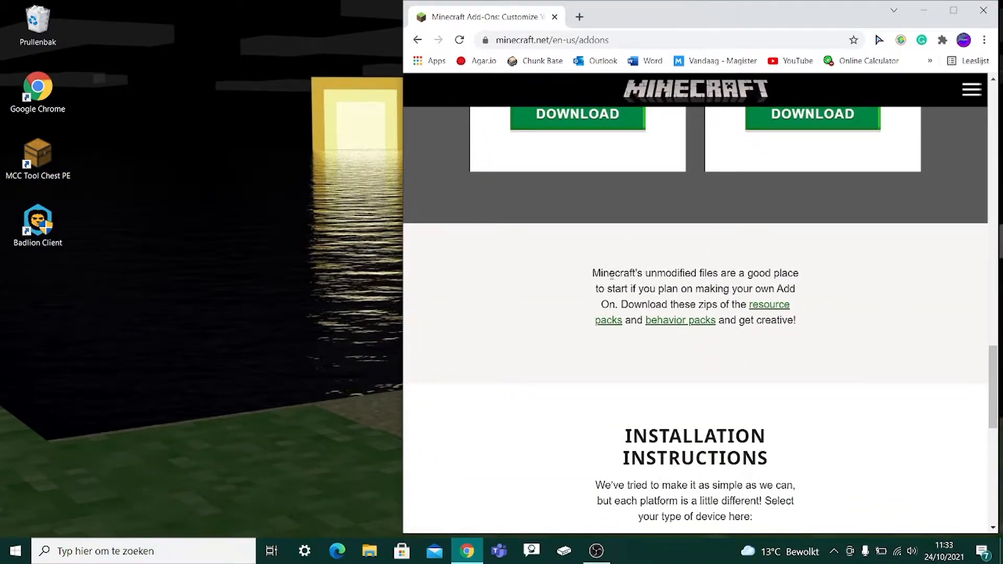
{"action": "left_click_drag", "start_coordinate": [593, 277], "coordinate": [782, 320]}
{"action": "left_click", "coordinate": [806, 316]}
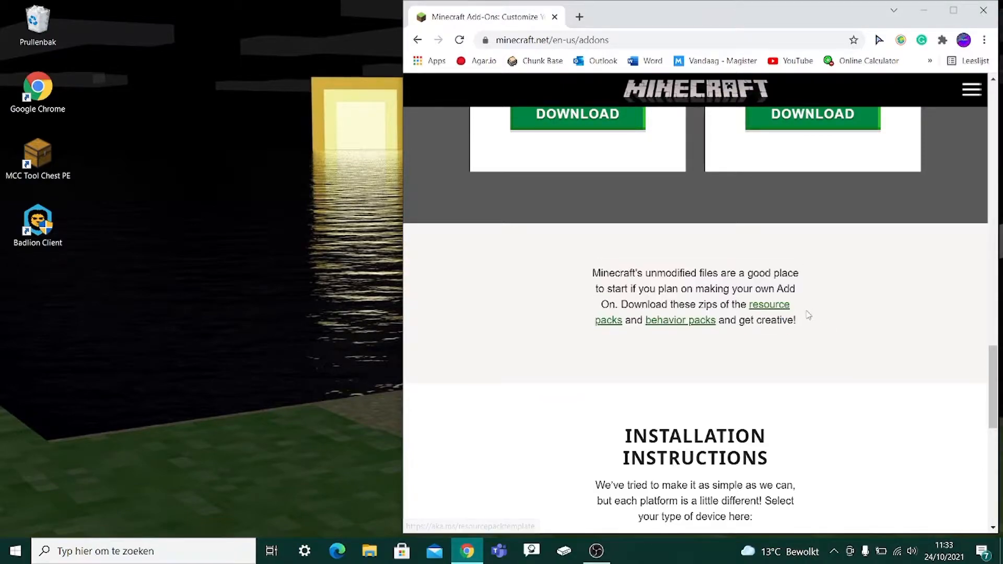
{"action": "left_click", "coordinate": [762, 307]}
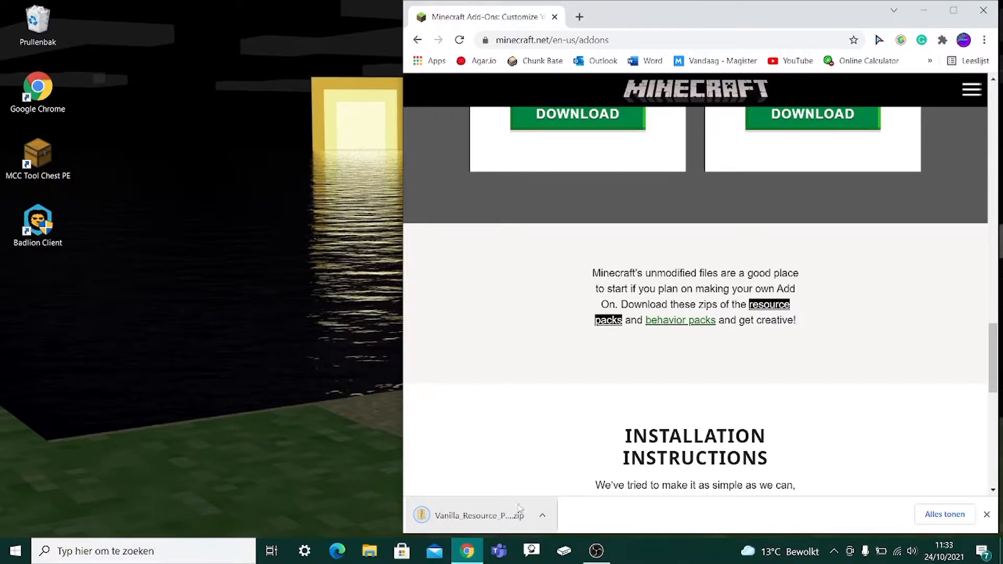
{"action": "left_click_drag", "start_coordinate": [486, 517], "coordinate": [301, 297]}
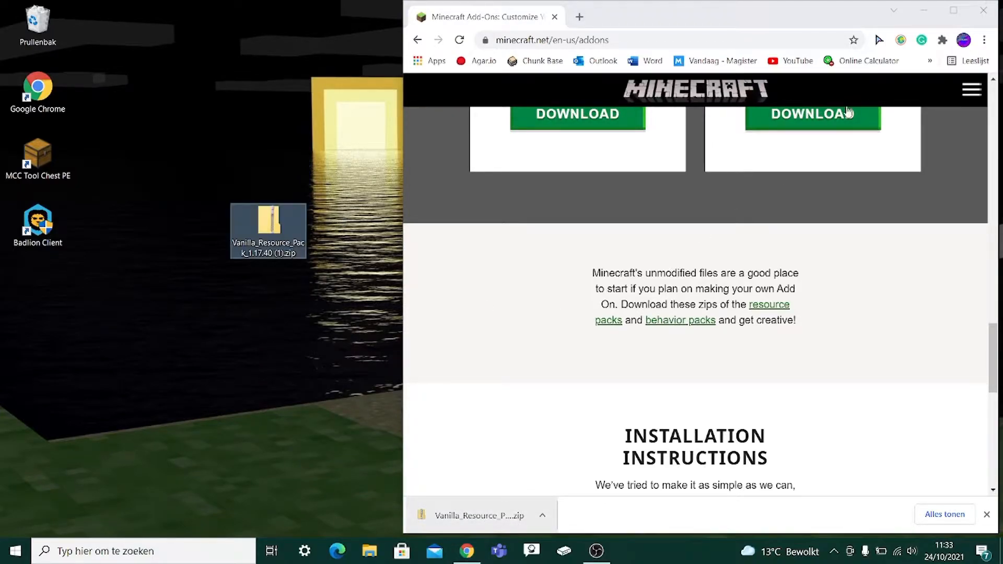
{"action": "left_click", "coordinate": [926, 12]}
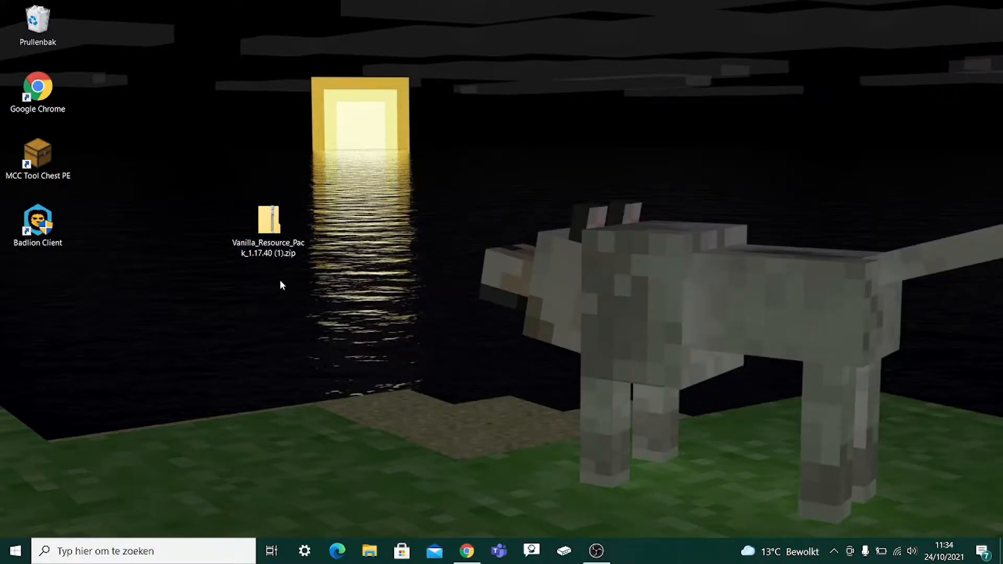
Step: Extract the Vanilla_Resource_Pack_1.17.40 (1) zip into its own folder on the desktop and close the folder window
{"action": "left_click", "coordinate": [267, 228]}
{"action": "right_click", "coordinate": [266, 228]}
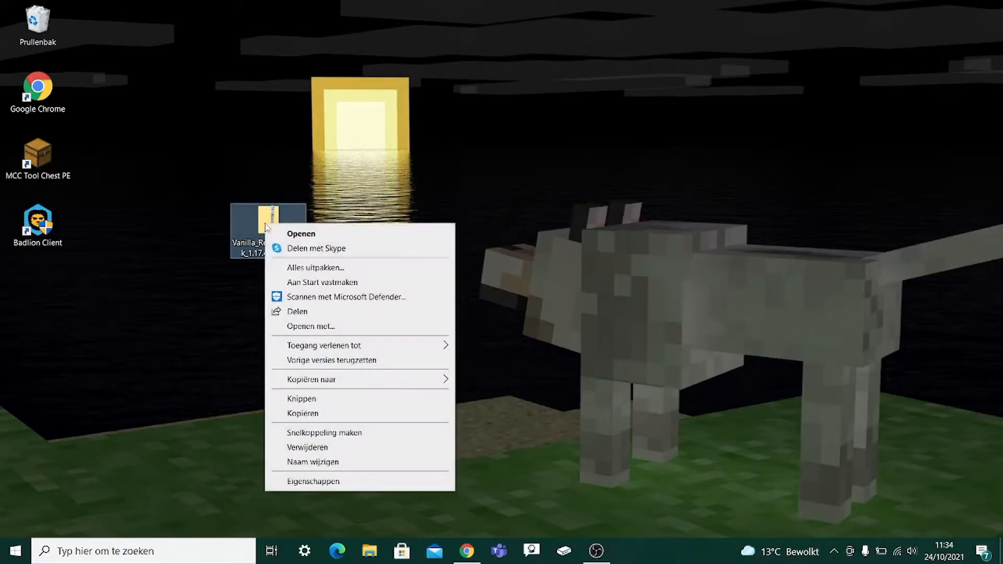
{"action": "left_click", "coordinate": [344, 268]}
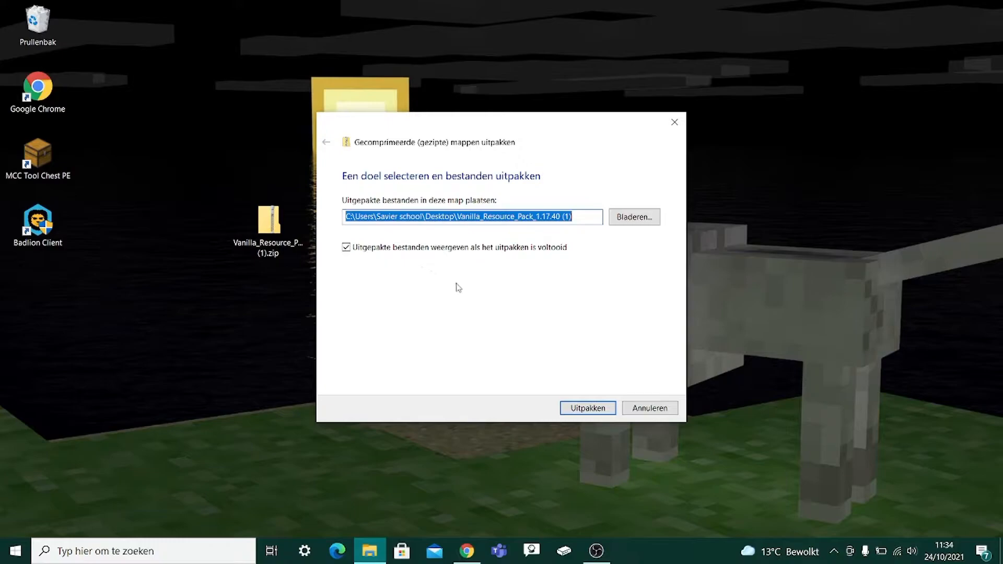
{"action": "left_click", "coordinate": [584, 411]}
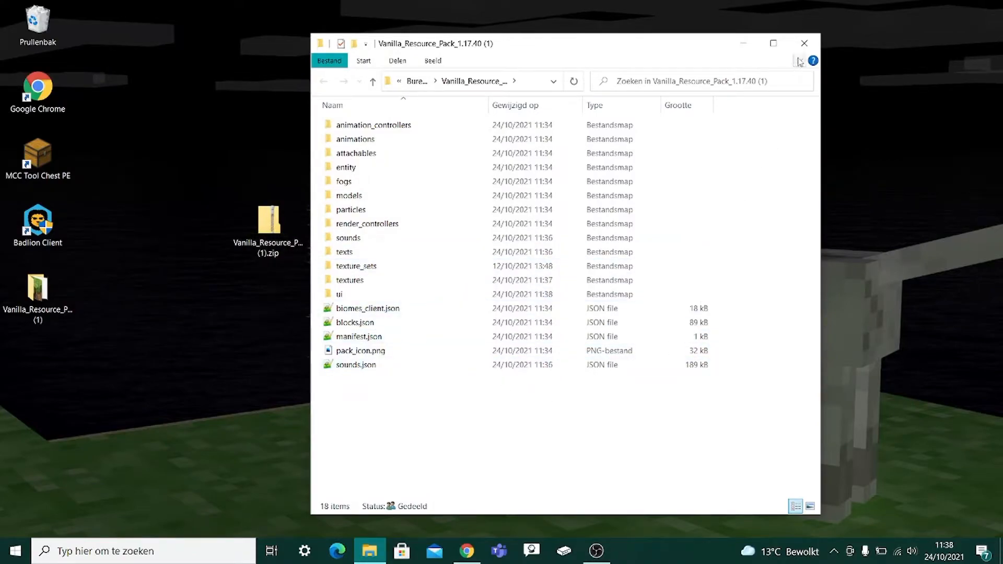
{"action": "left_click", "coordinate": [804, 43]}
Step: Place the zip file below the Badlion Client icon and the extracted folder near the middle of the desktop
{"action": "left_click_drag", "start_coordinate": [35, 297], "coordinate": [272, 300]}
{"action": "left_click_drag", "start_coordinate": [271, 226], "coordinate": [37, 289]}
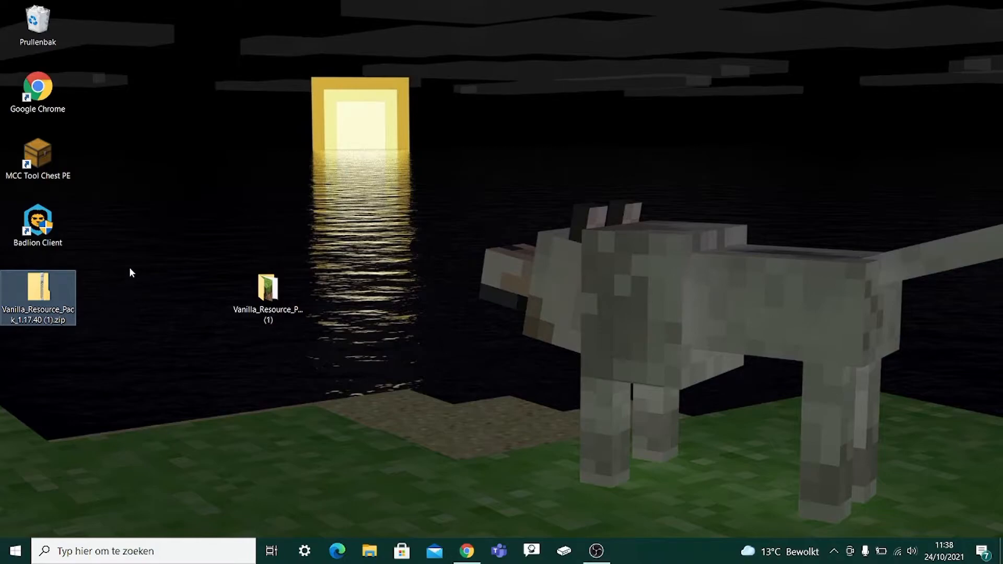
{"action": "left_click_drag", "start_coordinate": [252, 301], "coordinate": [374, 224]}
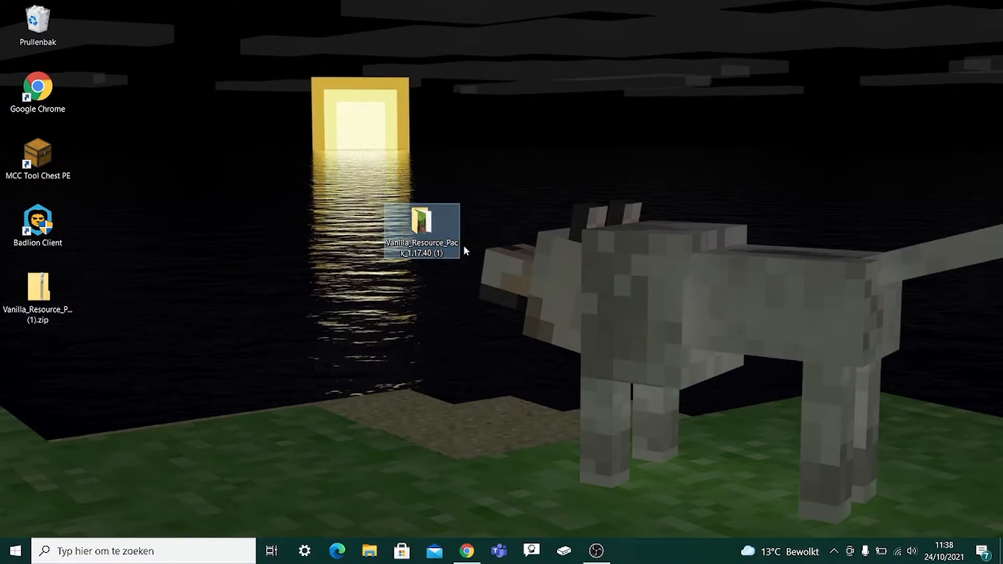
Step: Open the extracted resource pack folder and examine the contents of its fogs and entity folders
{"action": "mouse_move", "coordinate": [422, 260]}
{"action": "double_click", "coordinate": [431, 229]}
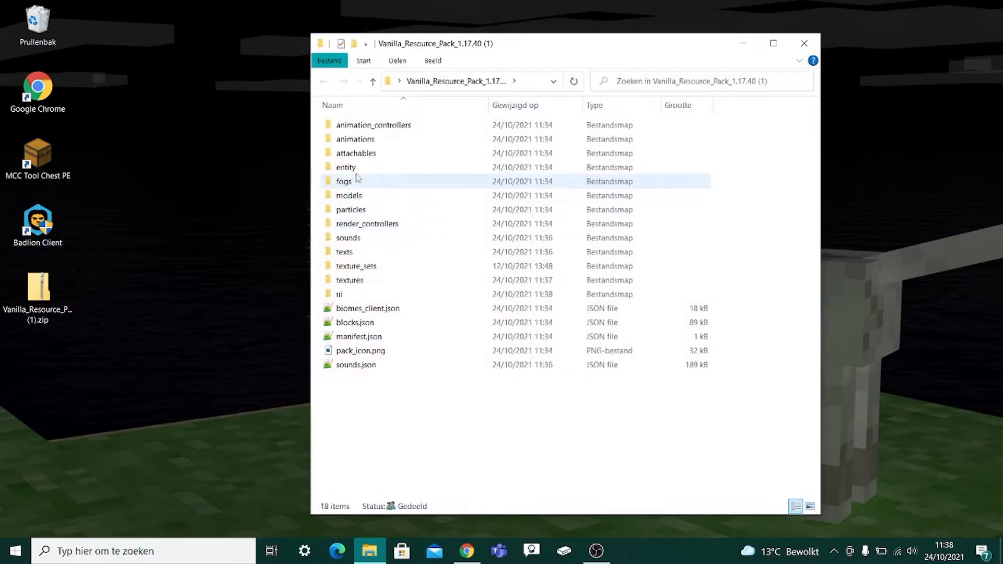
{"action": "left_click_drag", "start_coordinate": [320, 120], "coordinate": [320, 381]}
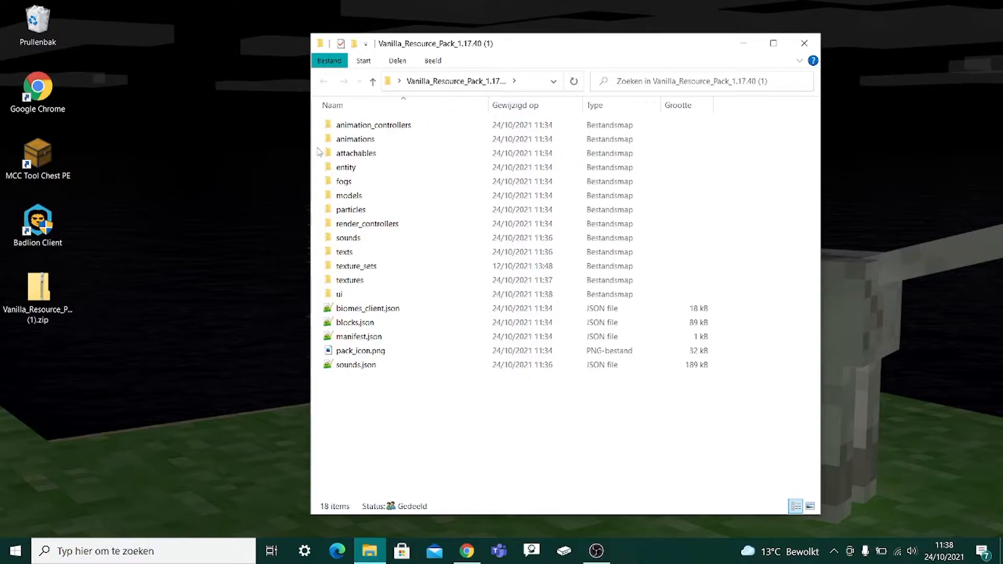
{"action": "double_click", "coordinate": [366, 184]}
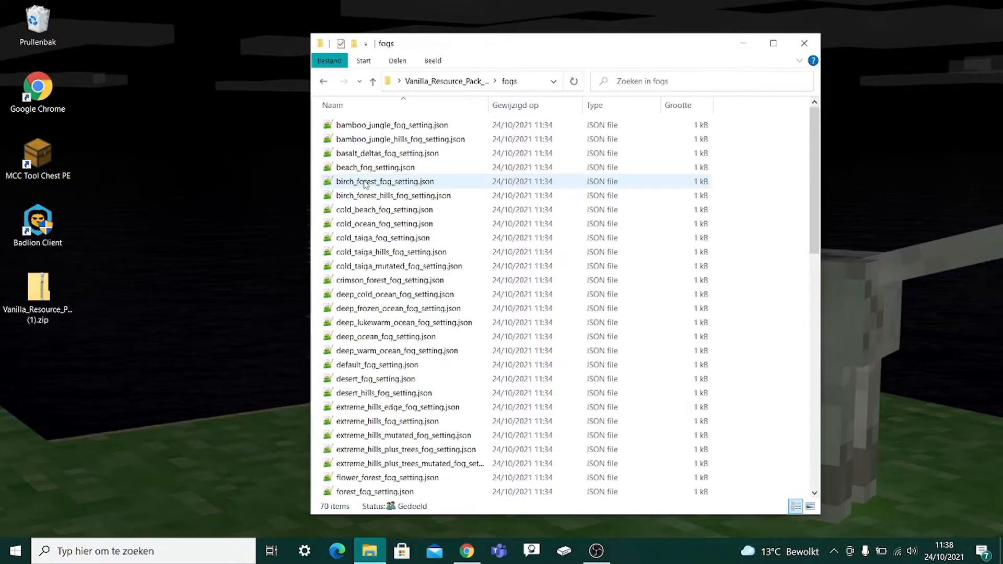
{"action": "left_click_drag", "start_coordinate": [816, 135], "coordinate": [823, 383]}
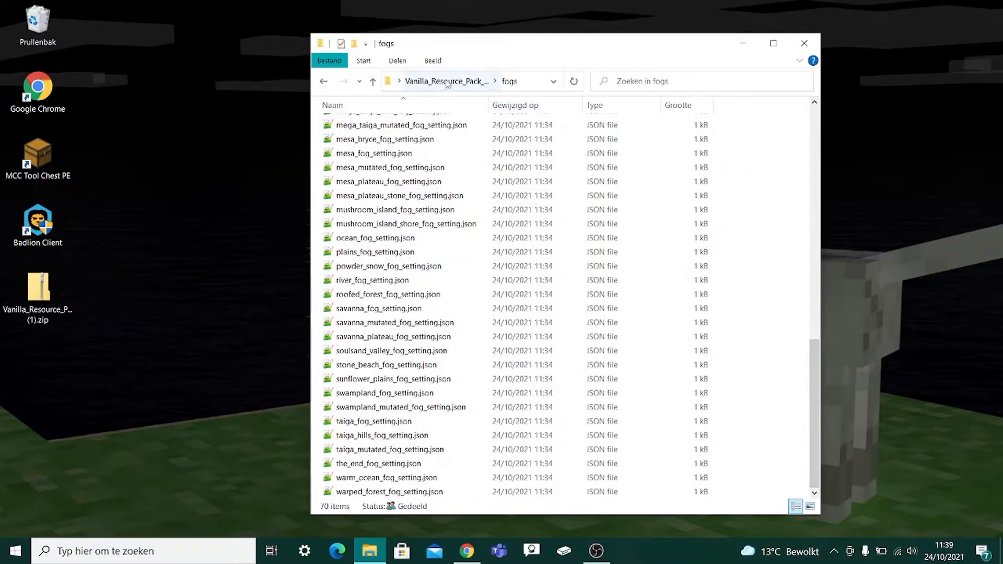
{"action": "left_click", "coordinate": [418, 81]}
{"action": "double_click", "coordinate": [382, 172]}
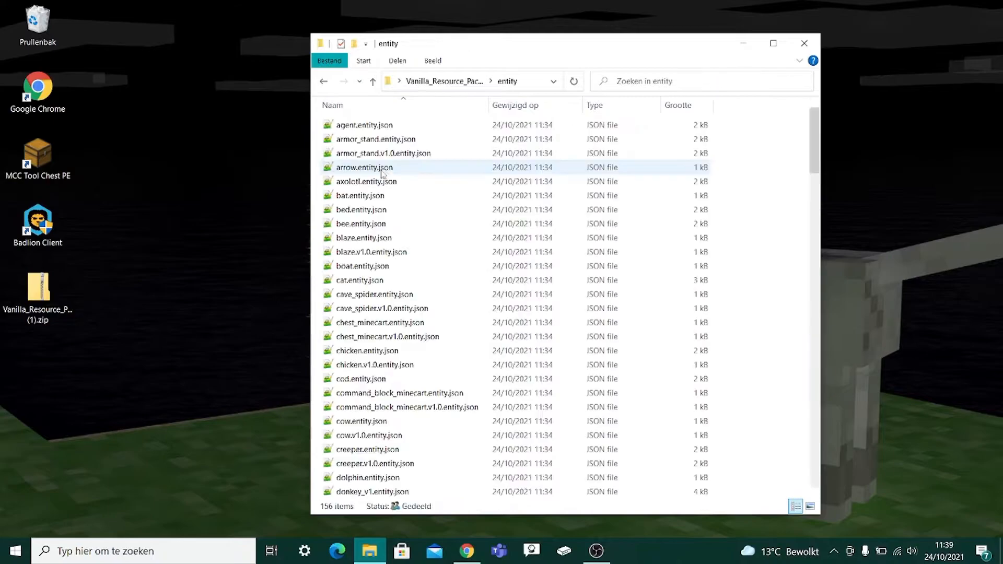
{"action": "left_click_drag", "start_coordinate": [814, 137], "coordinate": [812, 412]}
{"action": "left_click", "coordinate": [433, 82]}
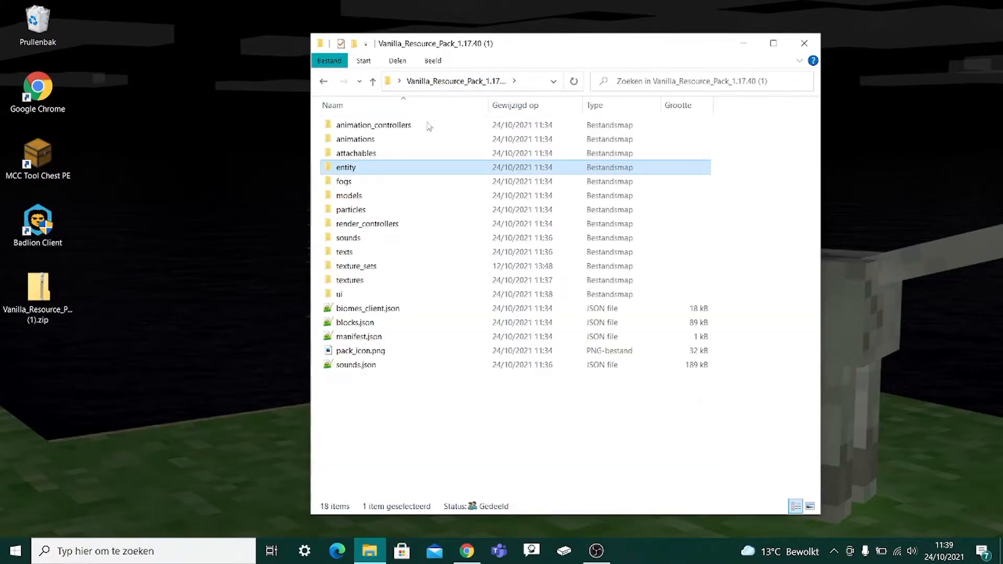
Step: Examine the files in the pack's ui and texts folders, then return to the pack's main folder
{"action": "double_click", "coordinate": [385, 295]}
{"action": "left_click_drag", "start_coordinate": [809, 123], "coordinate": [813, 418]}
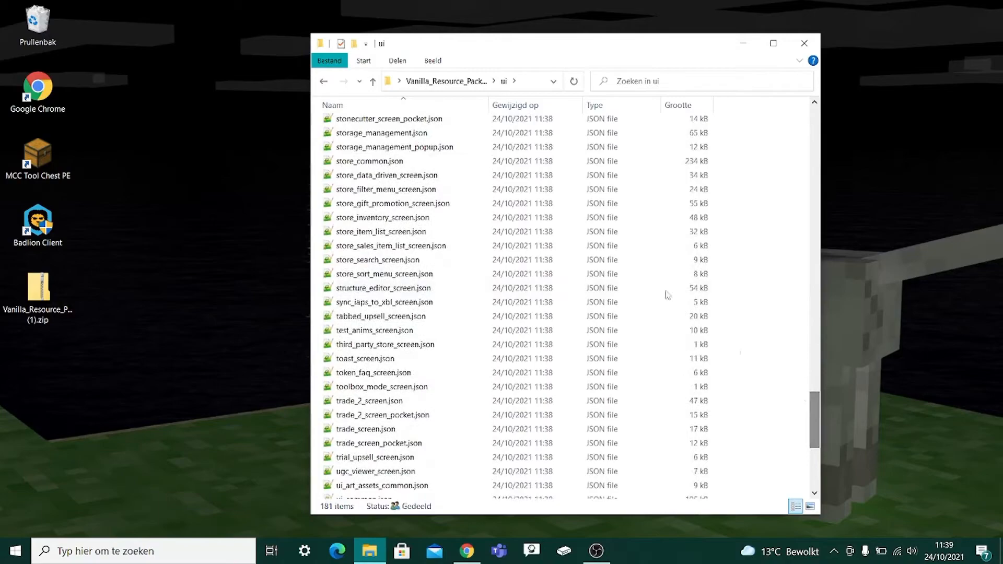
{"action": "left_click", "coordinate": [437, 81]}
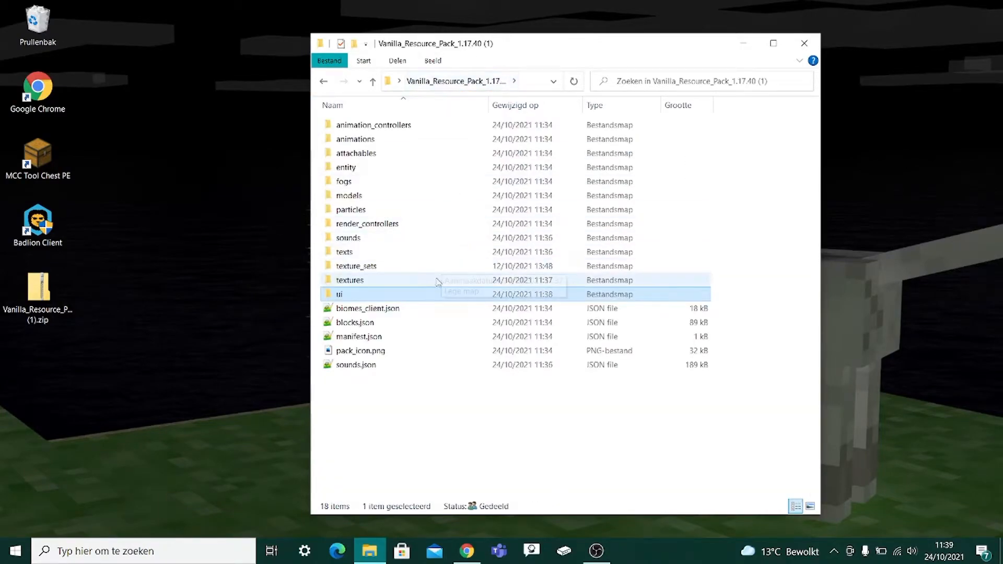
{"action": "double_click", "coordinate": [372, 255]}
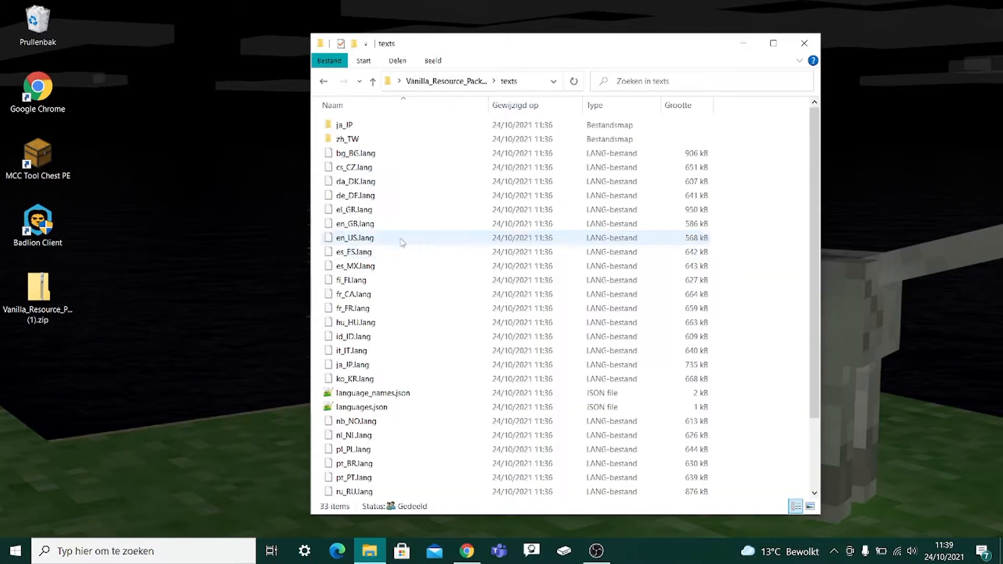
{"action": "left_click_drag", "start_coordinate": [811, 134], "coordinate": [809, 183]}
{"action": "scroll", "coordinate": [809, 183], "scroll_direction": "up", "scroll_amount": 1}
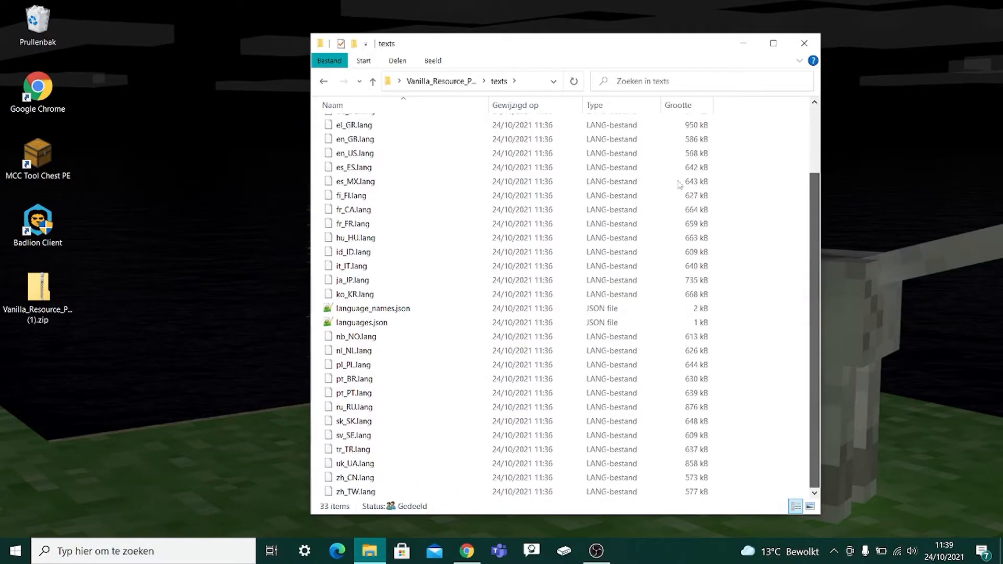
{"action": "left_click", "coordinate": [442, 81]}
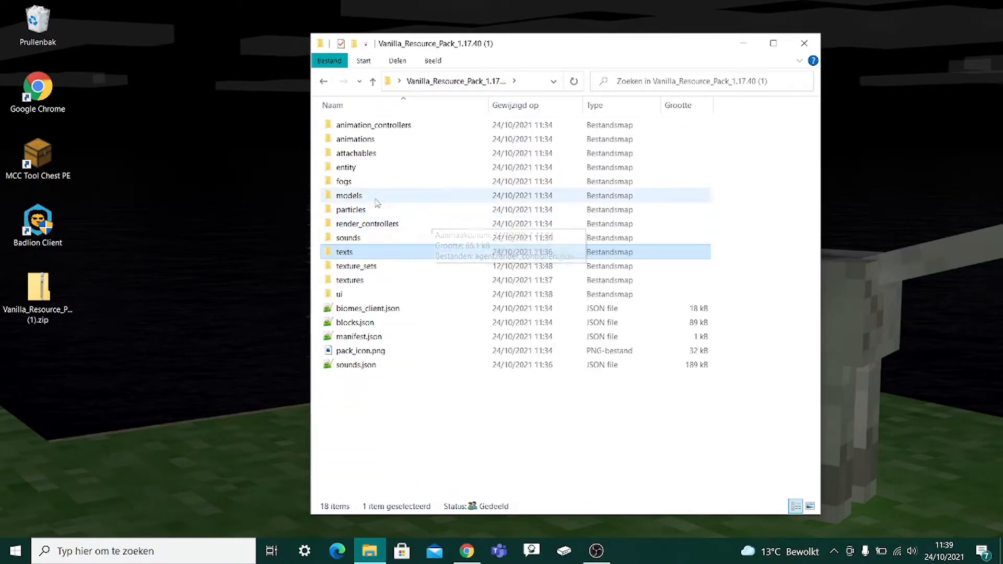
{"action": "left_click", "coordinate": [316, 176]}
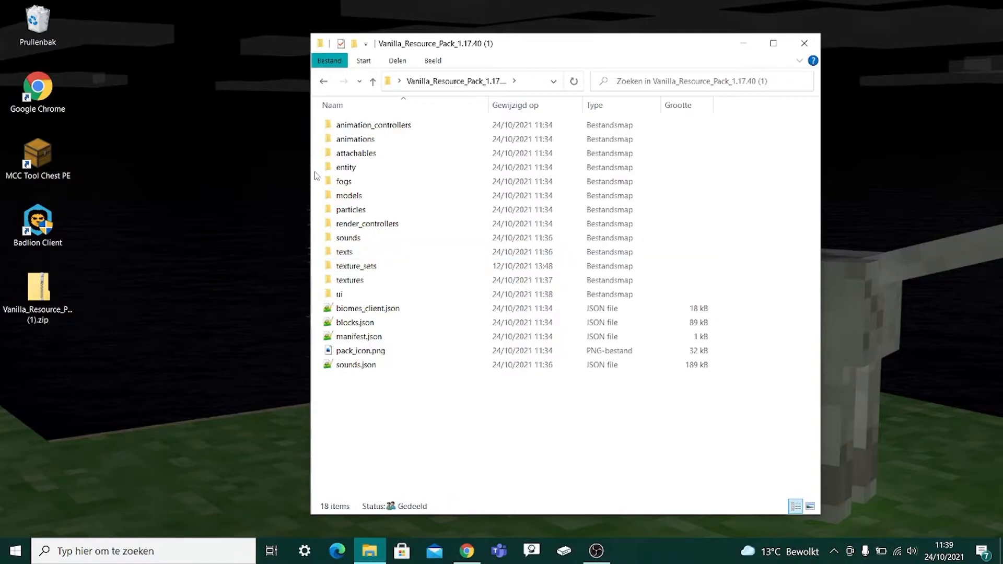
Step: Delete all folders from animation_controllers through texture_sets in the resource pack, keeping textures and ui
{"action": "mouse_move", "coordinate": [366, 285]}
{"action": "left_click_drag", "start_coordinate": [318, 126], "coordinate": [359, 267]}
{"action": "right_click", "coordinate": [360, 191]}
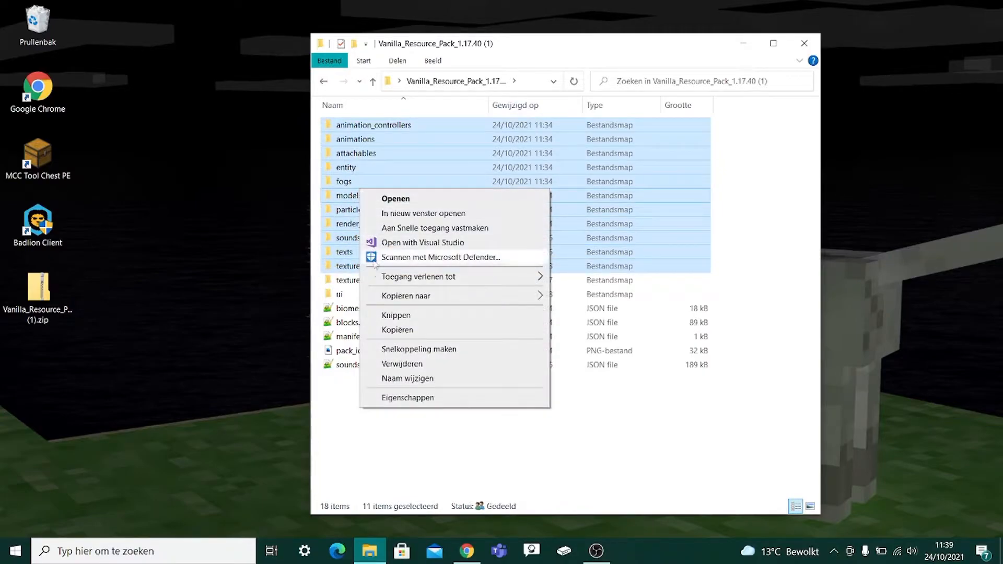
{"action": "left_click", "coordinate": [420, 365]}
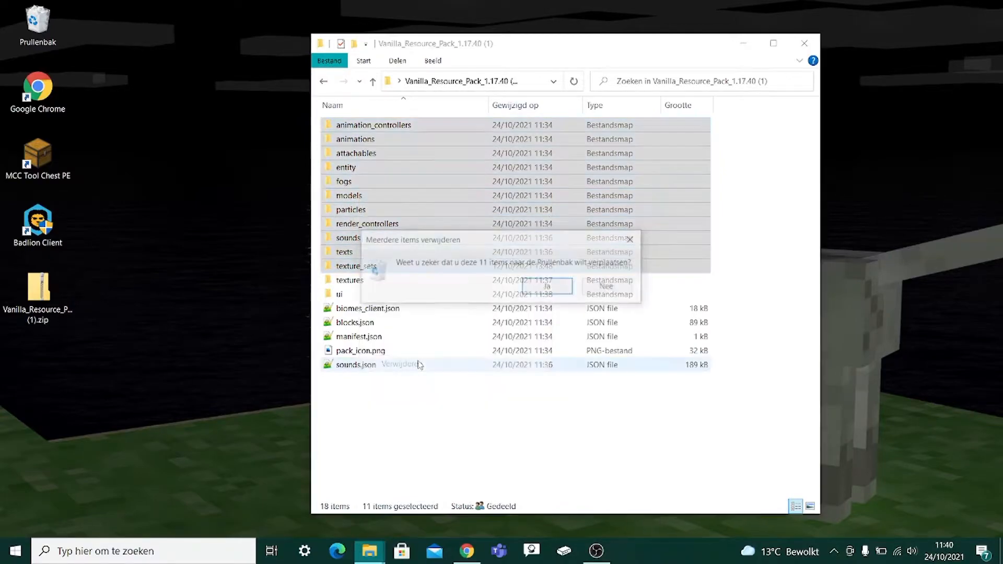
{"action": "left_click", "coordinate": [548, 288]}
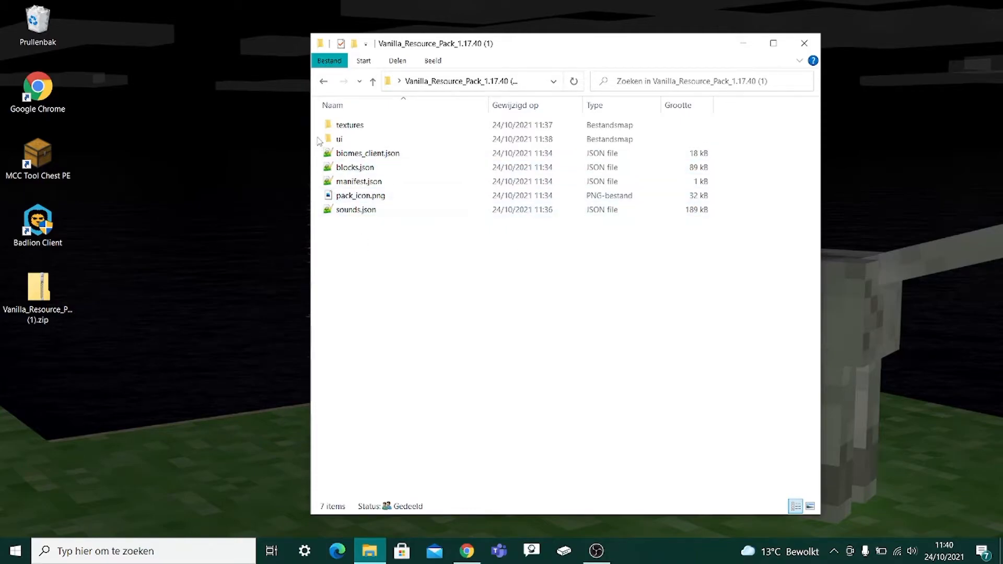
Step: Delete the ui folder, biomes_client.json, blocks.json and sounds.json from the resource pack folder
{"action": "left_click_drag", "start_coordinate": [317, 139], "coordinate": [381, 173]}
{"action": "right_click", "coordinate": [369, 154]}
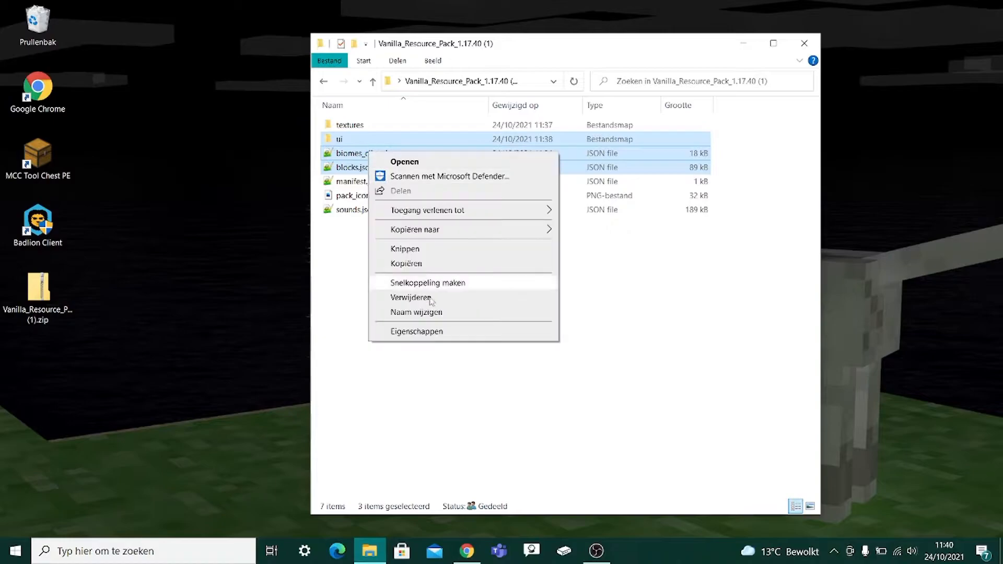
{"action": "left_click", "coordinate": [411, 298]}
{"action": "left_click", "coordinate": [531, 288]}
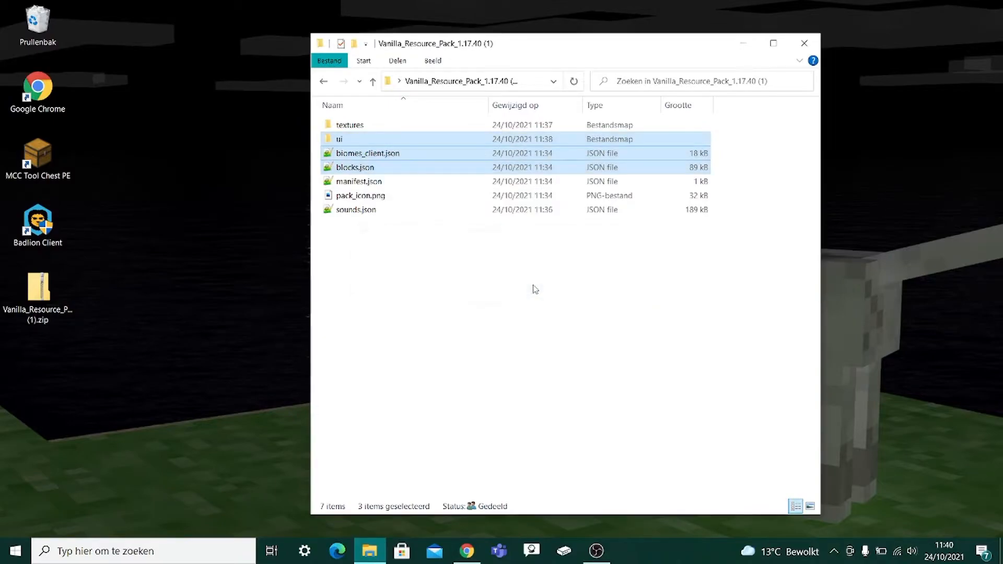
{"action": "right_click", "coordinate": [355, 171]}
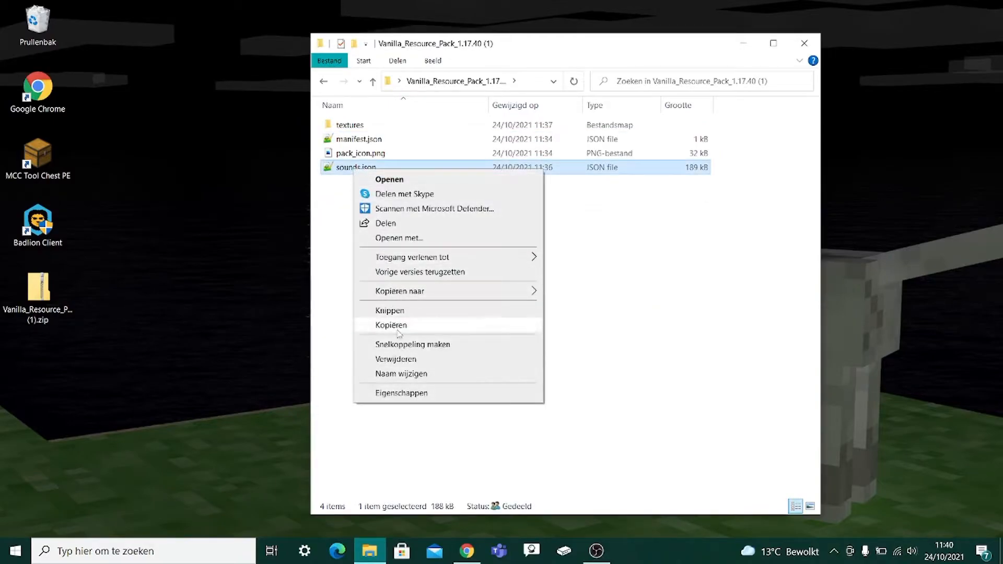
{"action": "left_click", "coordinate": [403, 359]}
{"action": "left_click", "coordinate": [549, 321]}
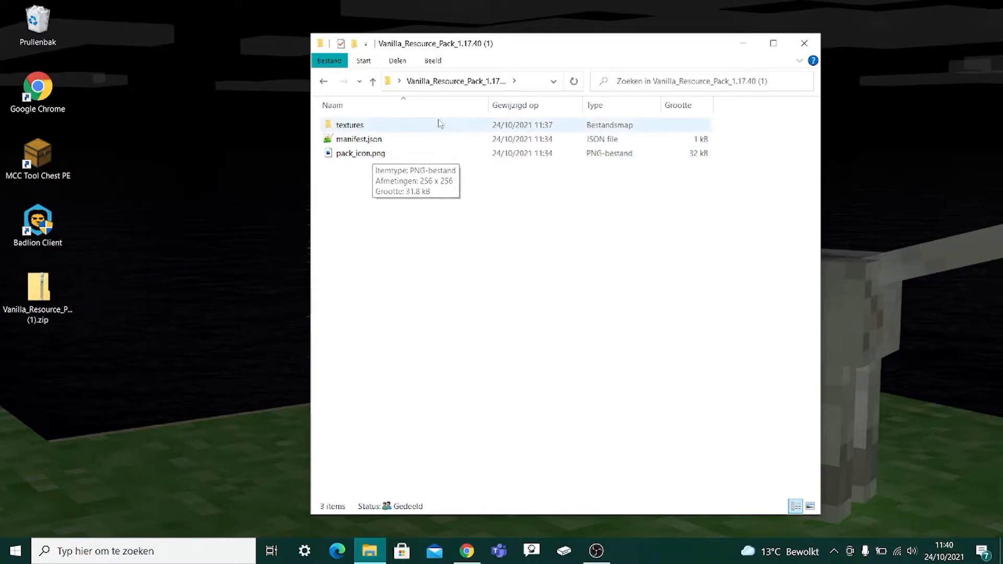
Step: Open the textures folder and look through the block images in its blocks folder
{"action": "double_click", "coordinate": [421, 127]}
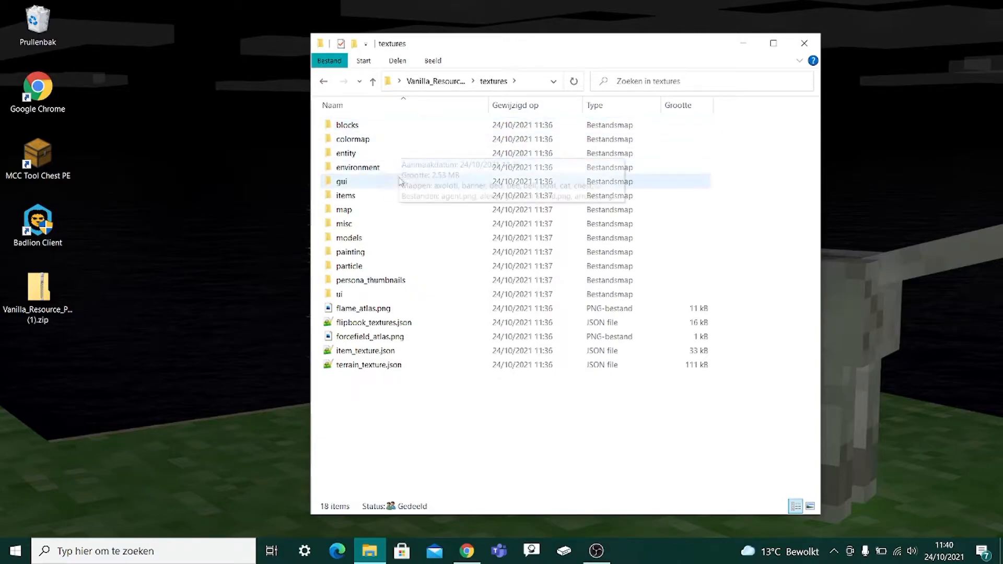
{"action": "double_click", "coordinate": [372, 131]}
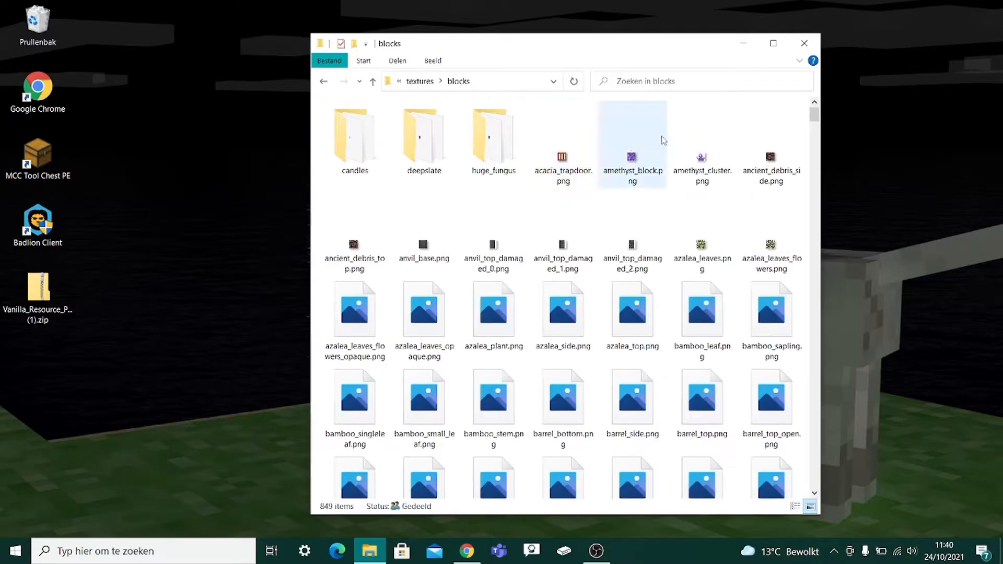
{"action": "left_click_drag", "start_coordinate": [814, 115], "coordinate": [814, 289]}
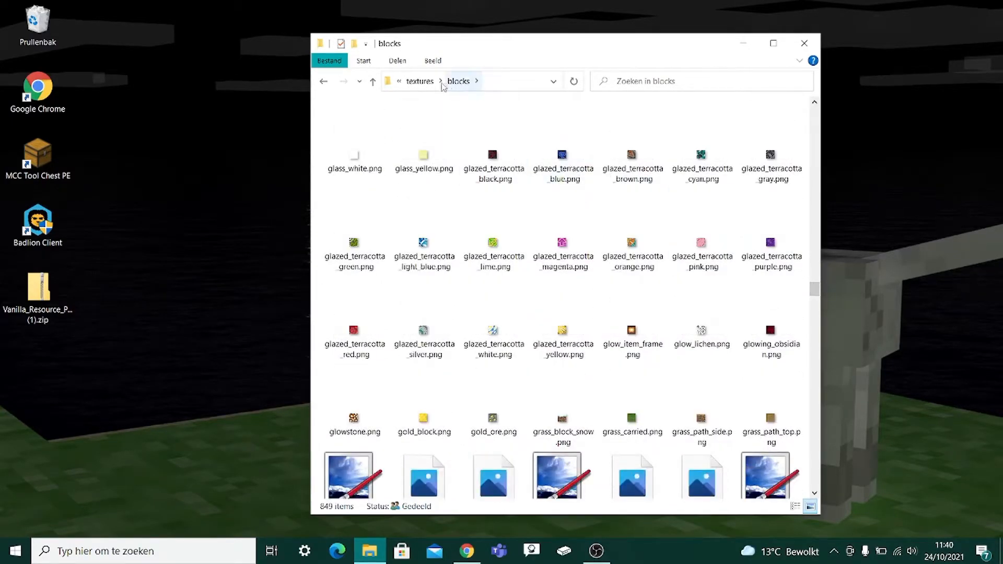
{"action": "left_click", "coordinate": [420, 81]}
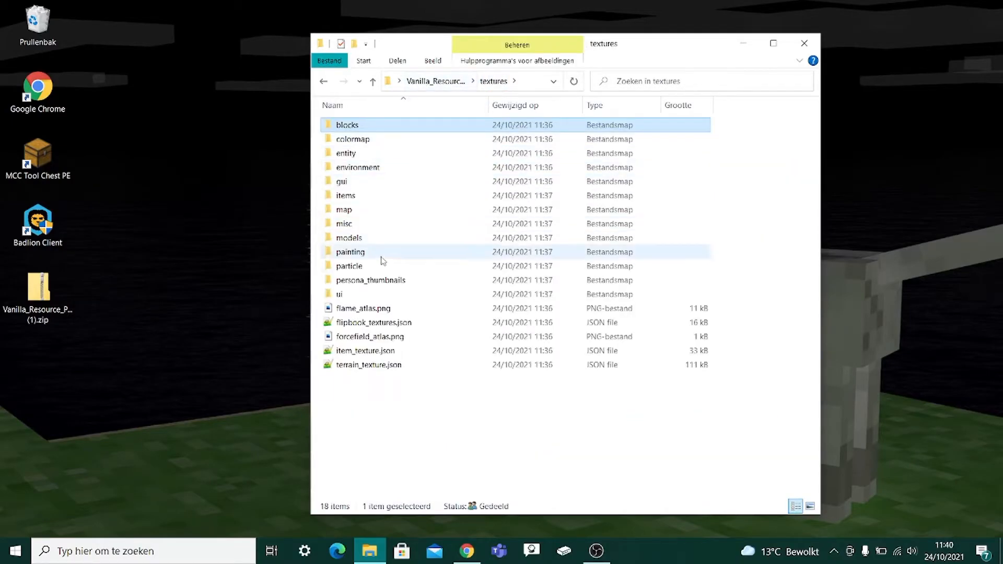
Step: Look through the images in the ui and items subfolders of textures, returning to the textures folder
{"action": "double_click", "coordinate": [387, 294]}
{"action": "scroll", "coordinate": [752, 102], "scroll_direction": "down", "scroll_amount": 10}
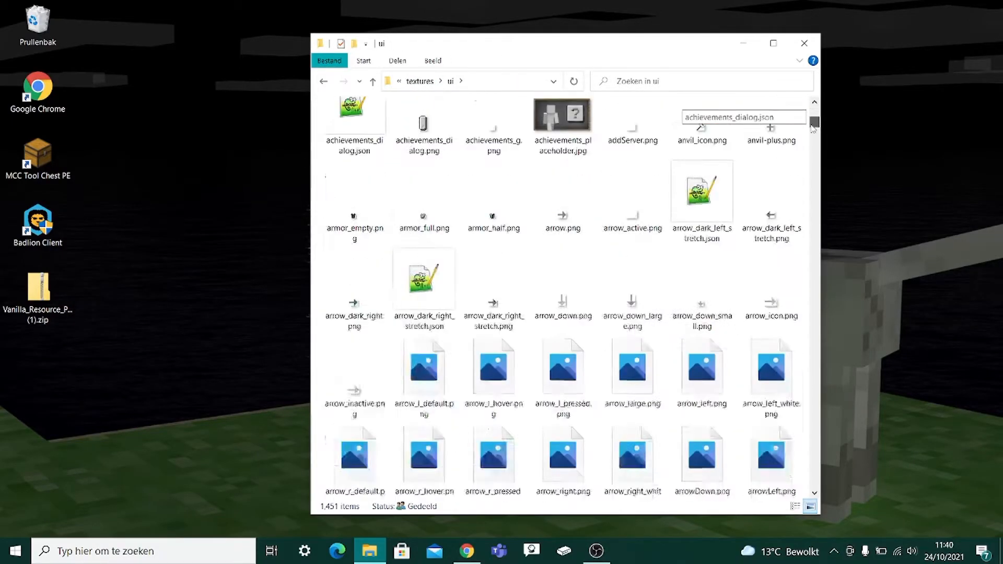
{"action": "left_click", "coordinate": [420, 81]}
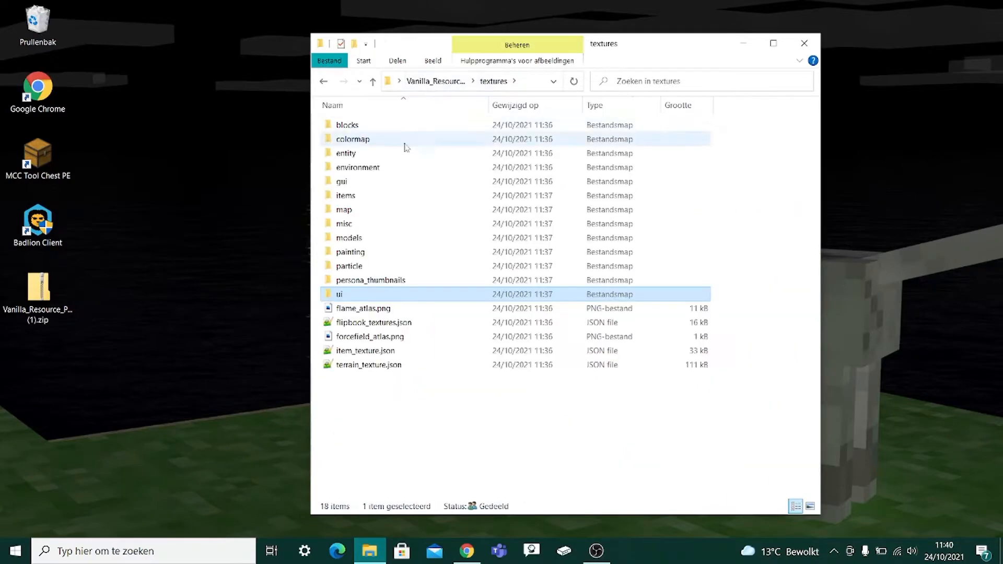
{"action": "double_click", "coordinate": [372, 198]}
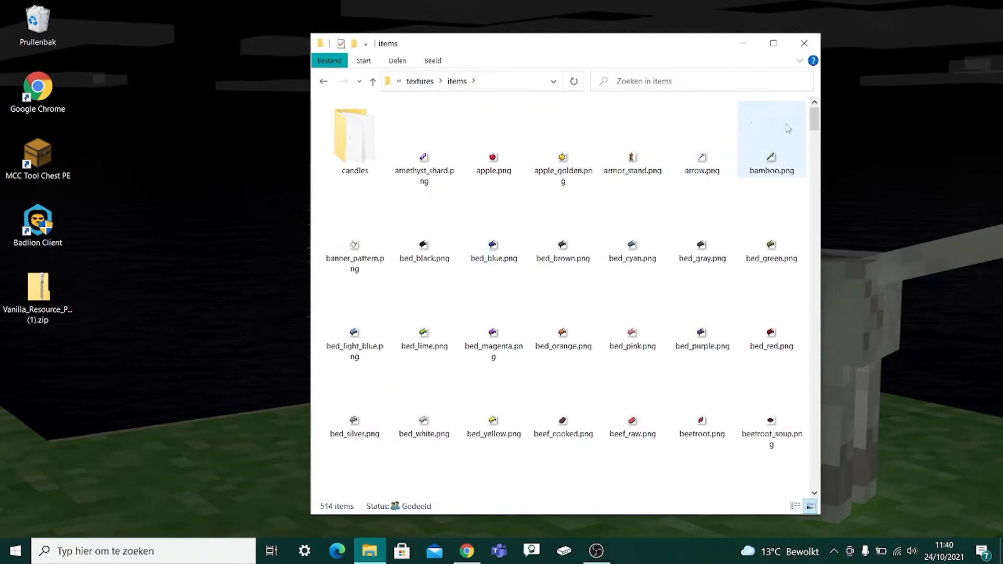
{"action": "left_click_drag", "start_coordinate": [814, 121], "coordinate": [814, 165]}
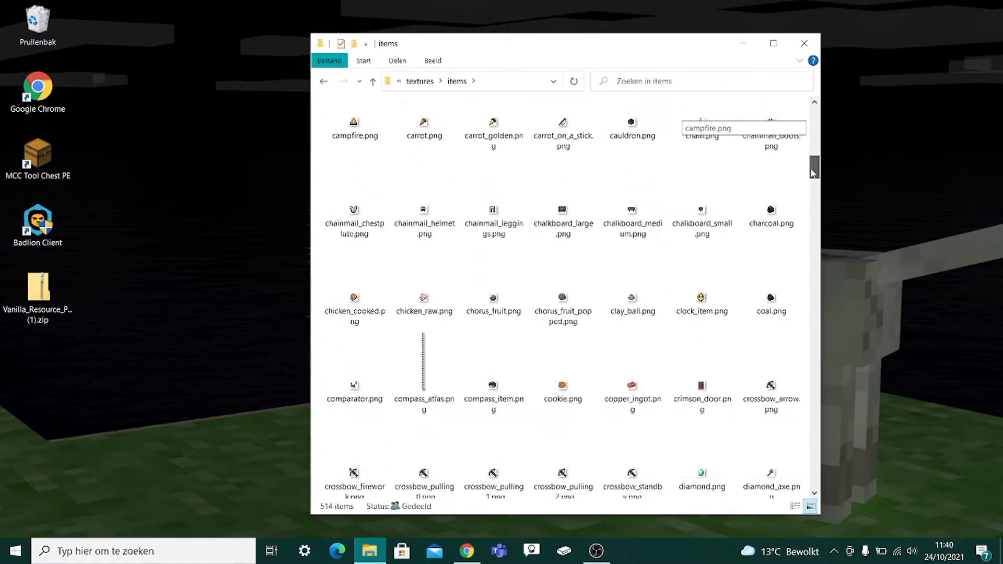
{"action": "left_click", "coordinate": [416, 81]}
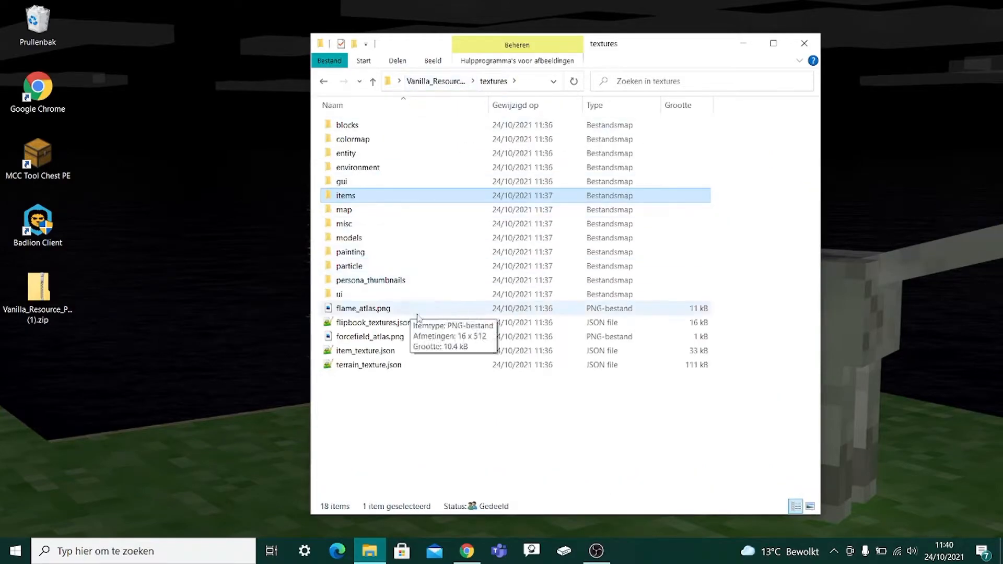
{"action": "left_click", "coordinate": [386, 402]}
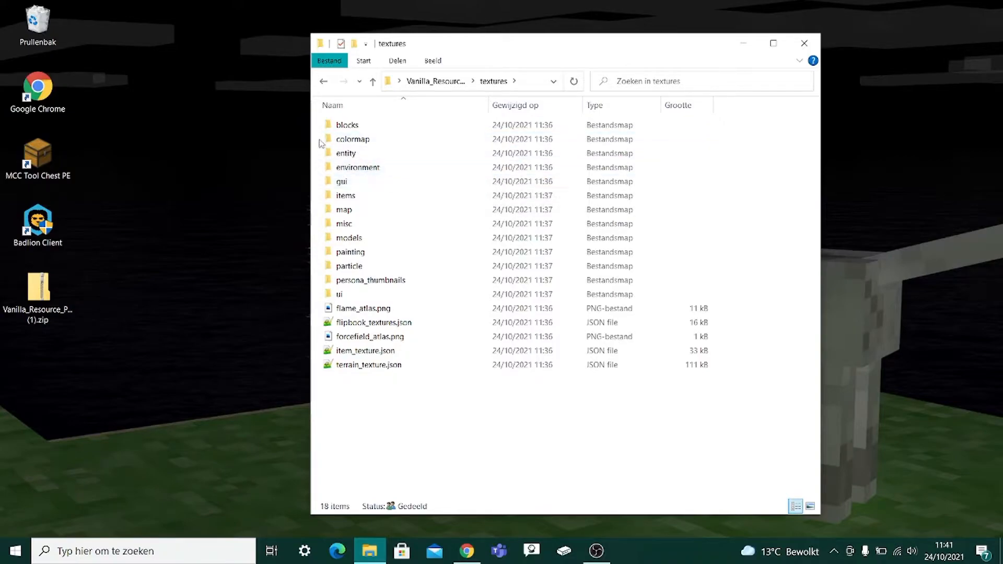
Step: Delete the colormap, entity, environment and gui folders from the textures folder
{"action": "left_click_drag", "start_coordinate": [320, 140], "coordinate": [361, 189]}
{"action": "right_click", "coordinate": [358, 167]}
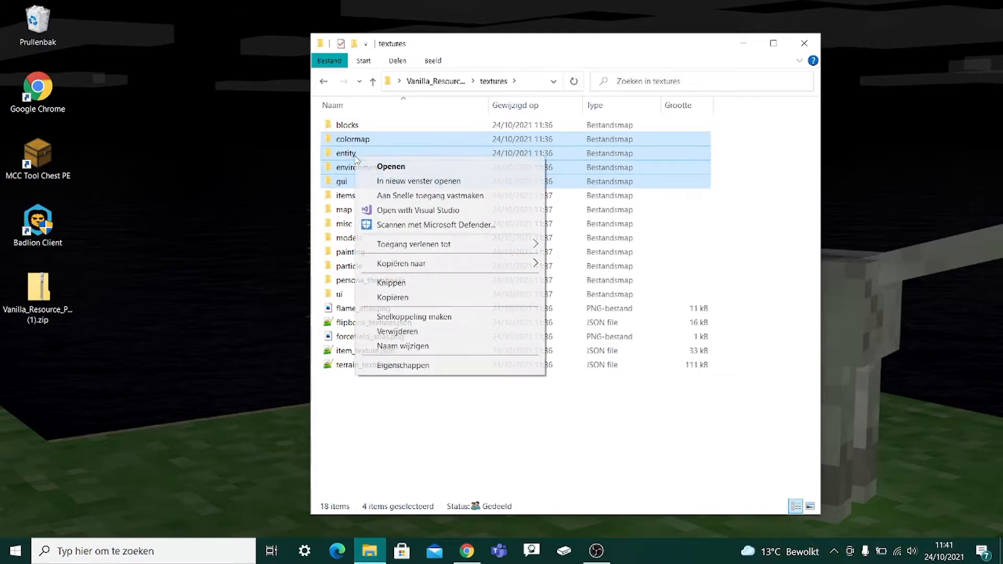
{"action": "left_click", "coordinate": [407, 332]}
{"action": "left_click", "coordinate": [548, 286]}
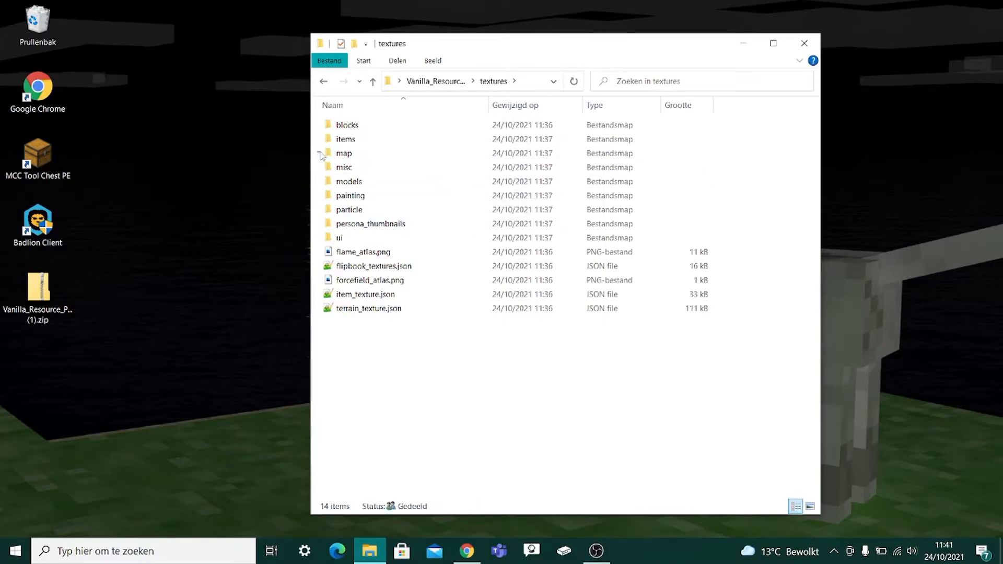
Step: Delete everything from the map folder through terrain_texture.json in the textures folder, keeping only blocks and items
{"action": "left_click_drag", "start_coordinate": [320, 155], "coordinate": [412, 346]}
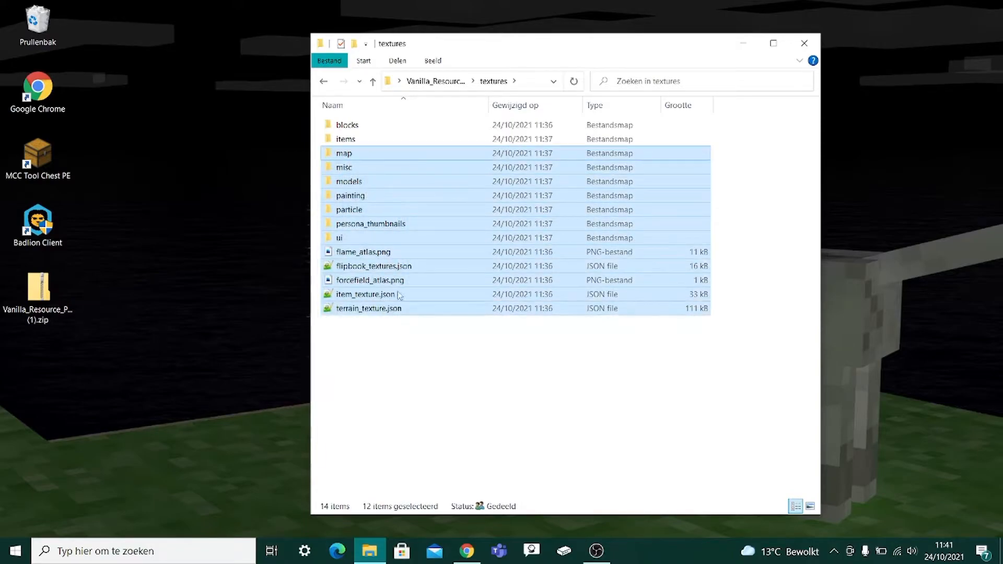
{"action": "right_click", "coordinate": [387, 225]}
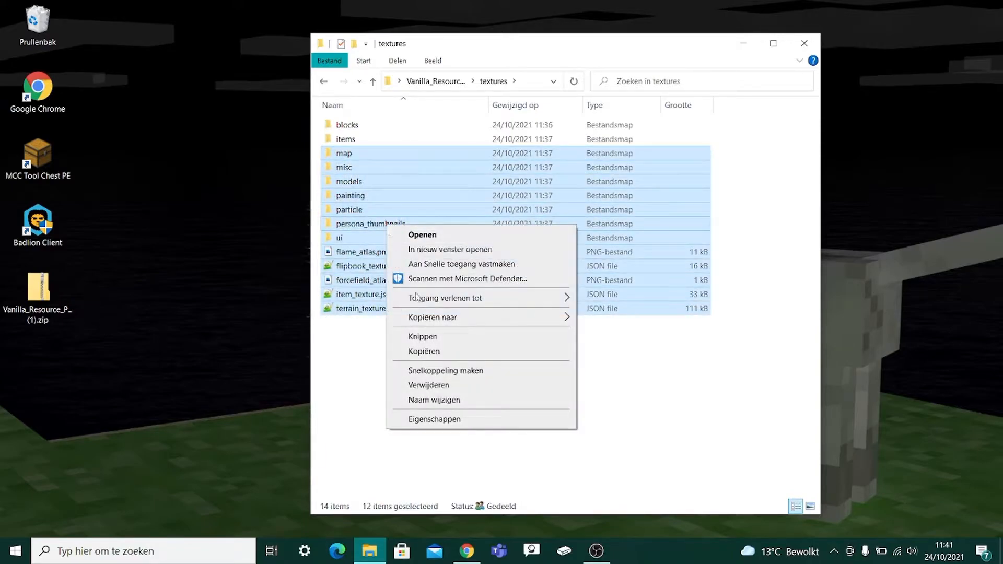
{"action": "left_click", "coordinate": [429, 385]}
{"action": "left_click", "coordinate": [540, 285]}
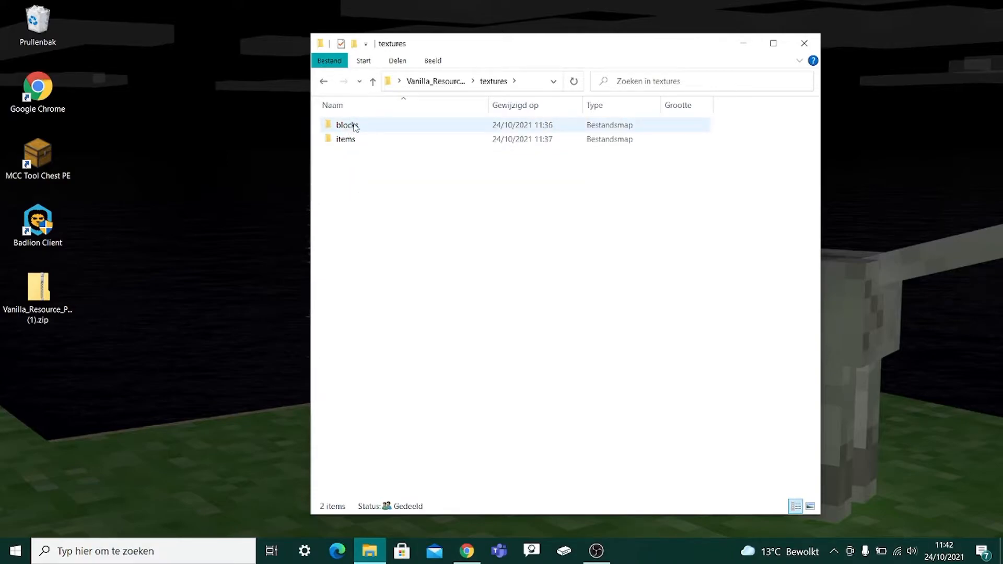
Step: Open acacia_trapdoor.png from the blocks folder in Photos, making Photos the default app for .png files
{"action": "double_click", "coordinate": [355, 127]}
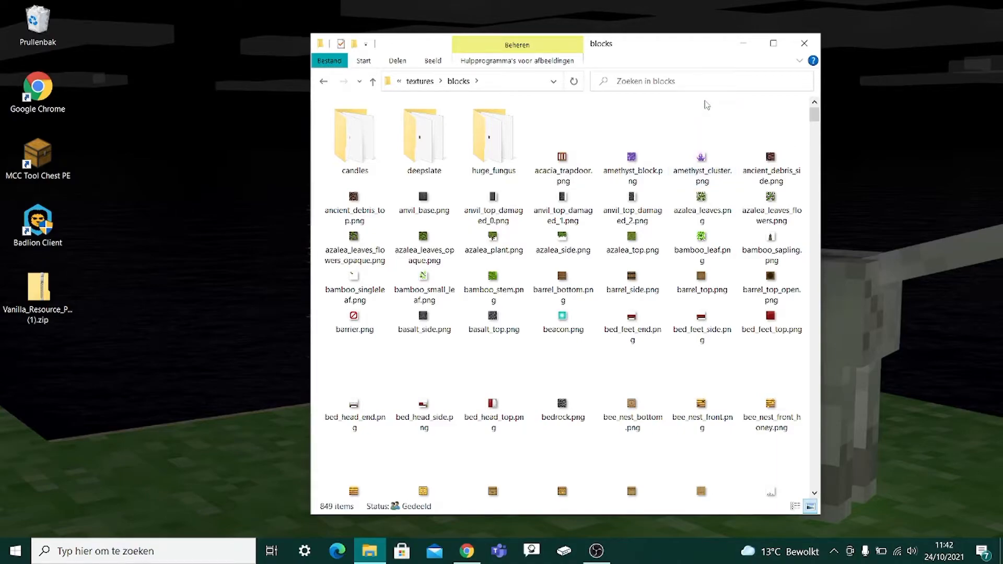
{"action": "double_click", "coordinate": [571, 160]}
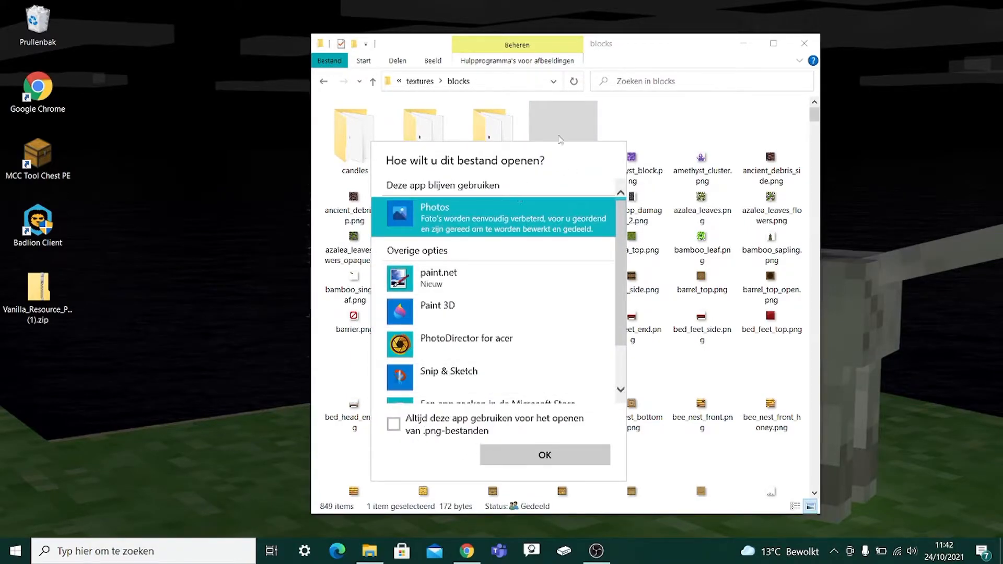
{"action": "left_click", "coordinate": [394, 430]}
{"action": "left_click", "coordinate": [515, 464]}
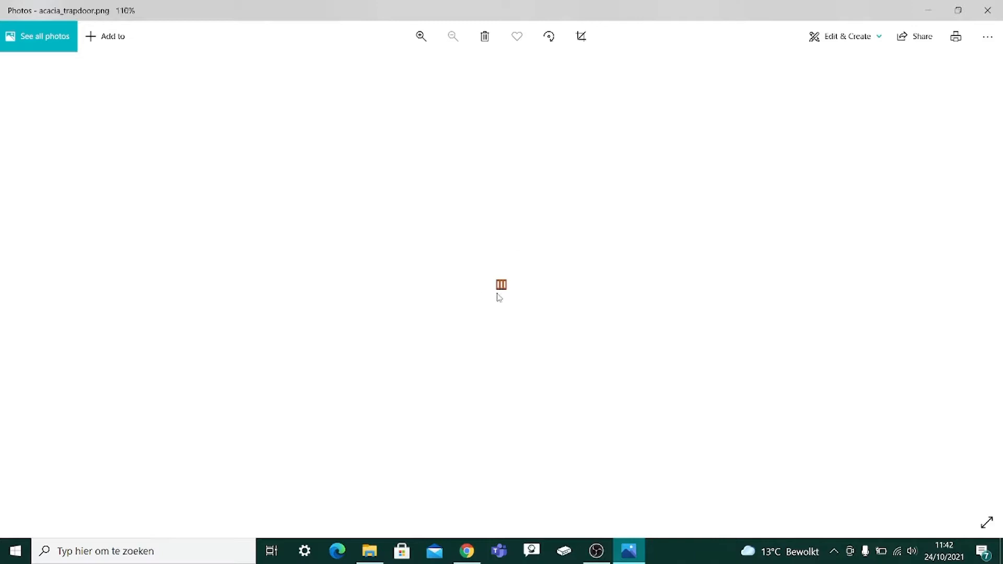
{"action": "scroll", "coordinate": [500, 292], "scroll_direction": "up", "scroll_amount": 5}
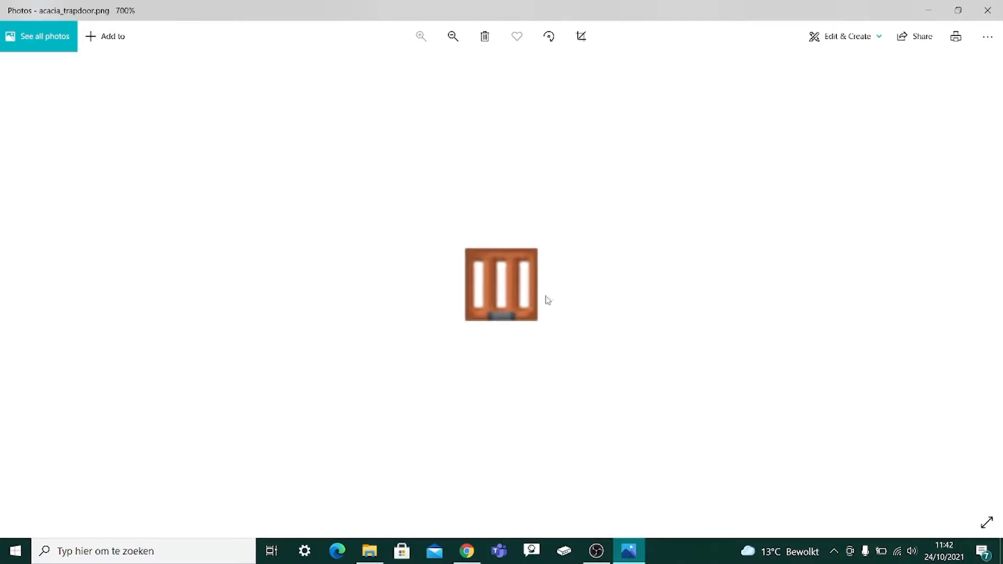
Step: Arrange the Photos window and the blocks folder window side by side and enlarge the trapdoor image
{"action": "left_click", "coordinate": [958, 10]}
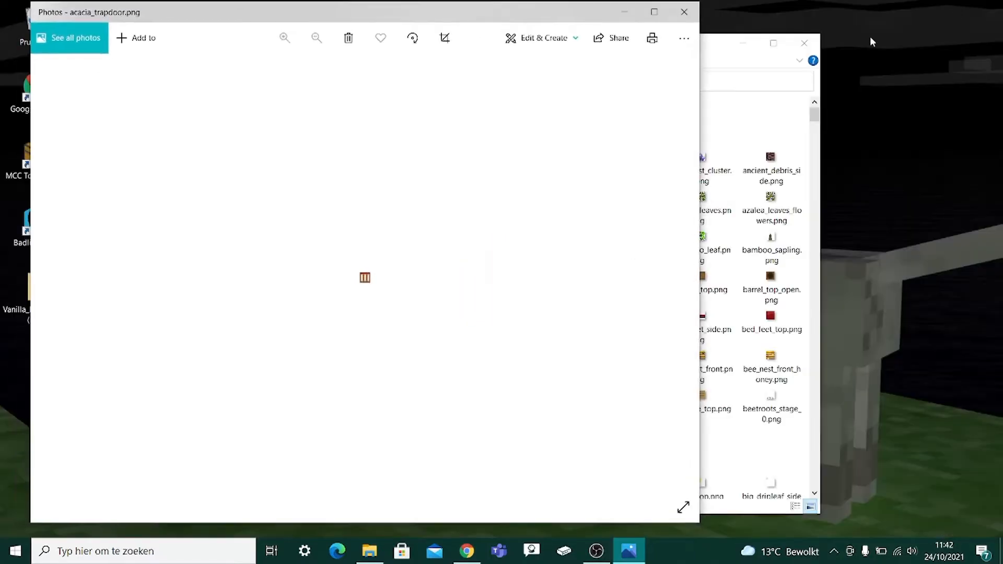
{"action": "left_click_drag", "start_coordinate": [700, 90], "coordinate": [389, 96]}
{"action": "left_click", "coordinate": [659, 59]}
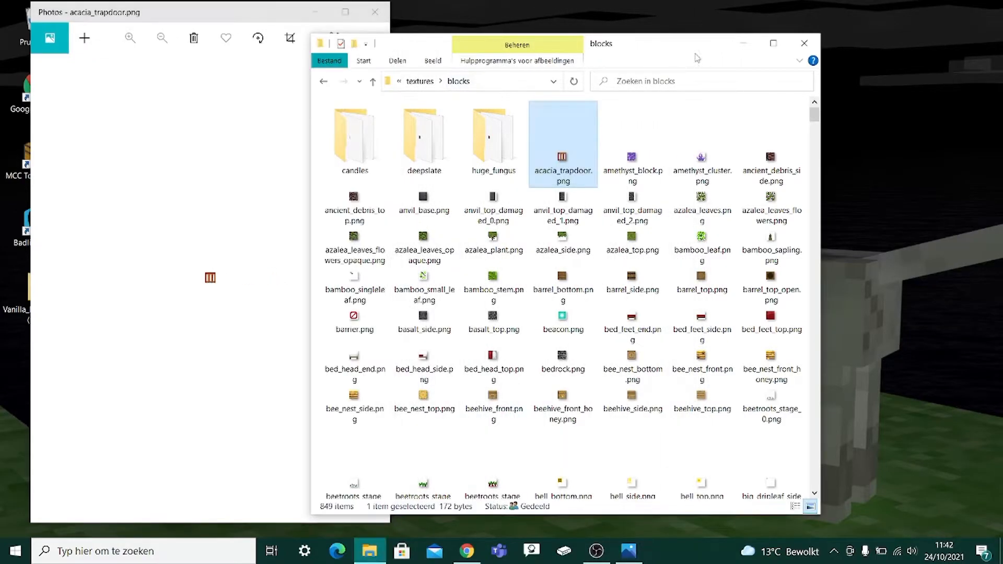
{"action": "left_click_drag", "start_coordinate": [674, 49], "coordinate": [838, 42]}
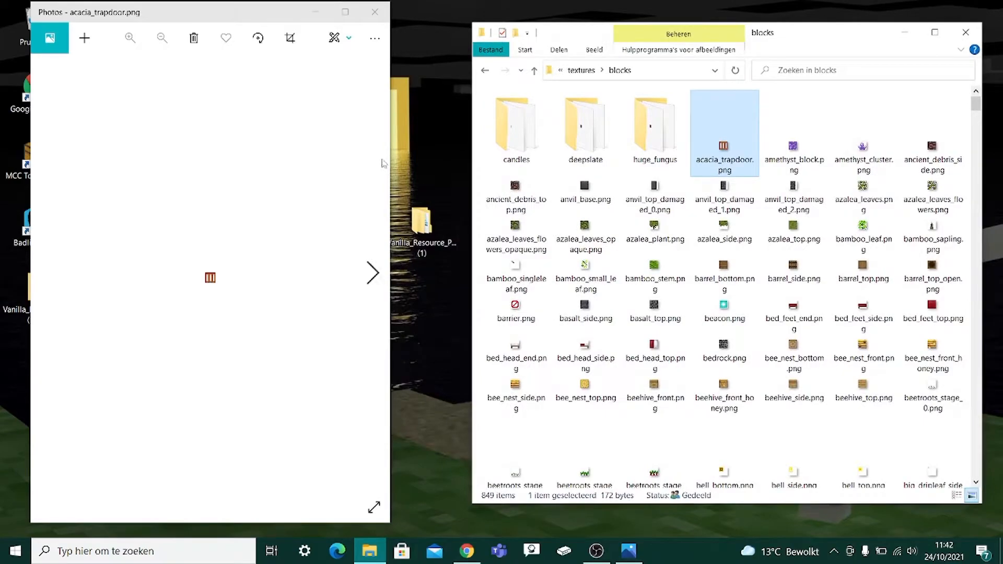
{"action": "left_click_drag", "start_coordinate": [392, 158], "coordinate": [460, 166]}
{"action": "scroll", "coordinate": [240, 283], "scroll_direction": "up", "scroll_amount": 5}
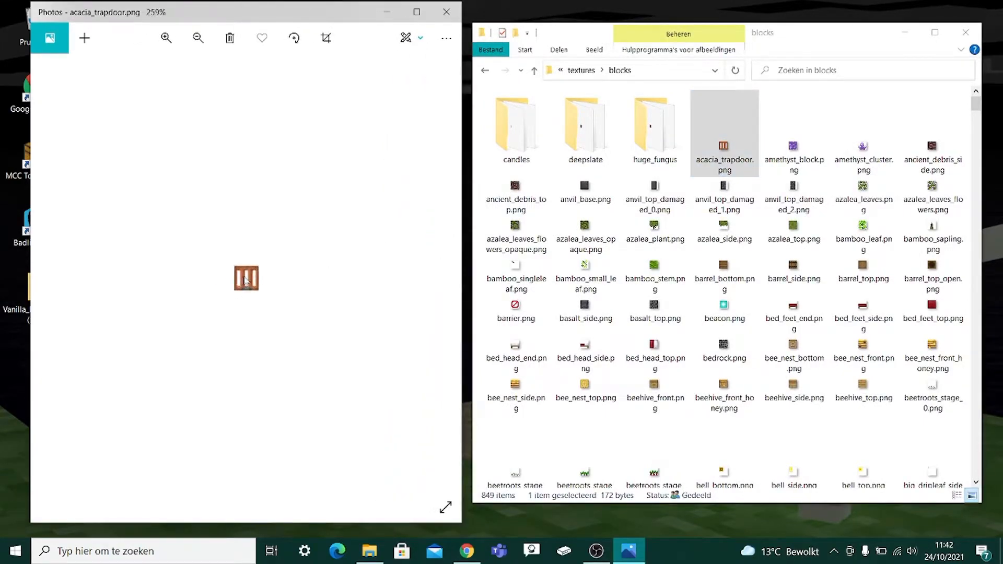
{"action": "scroll", "coordinate": [259, 267], "scroll_direction": "up", "scroll_amount": 4}
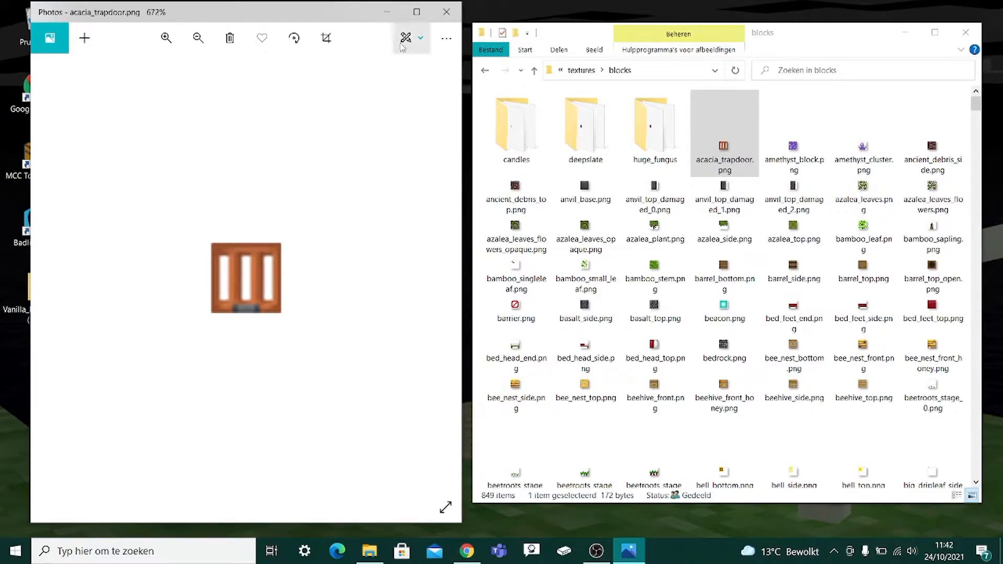
Step: Open acacia_trapdoor.png in Paint 3D for editing, and search Windows for "paint"
{"action": "left_click", "coordinate": [419, 38]}
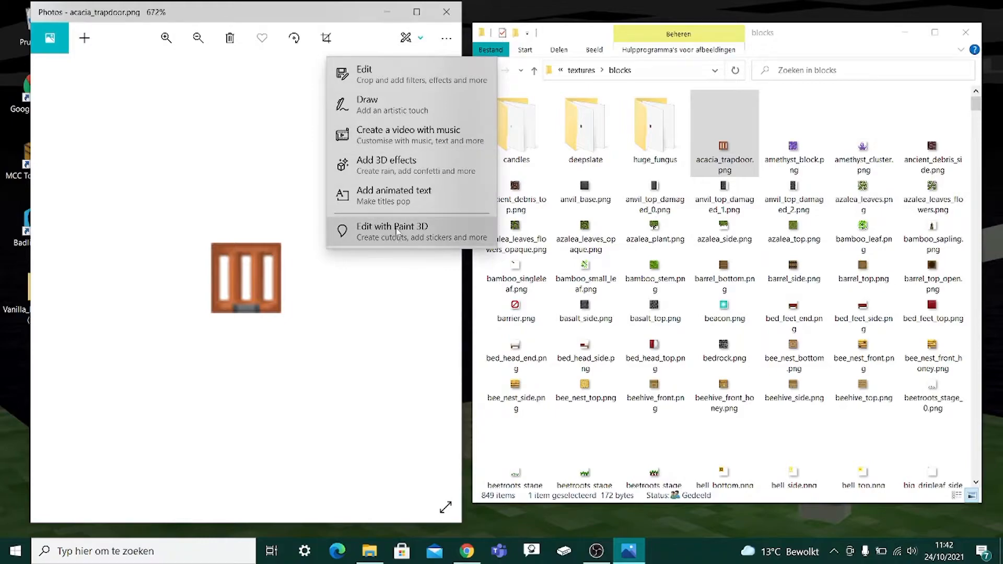
{"action": "left_click", "coordinate": [395, 236]}
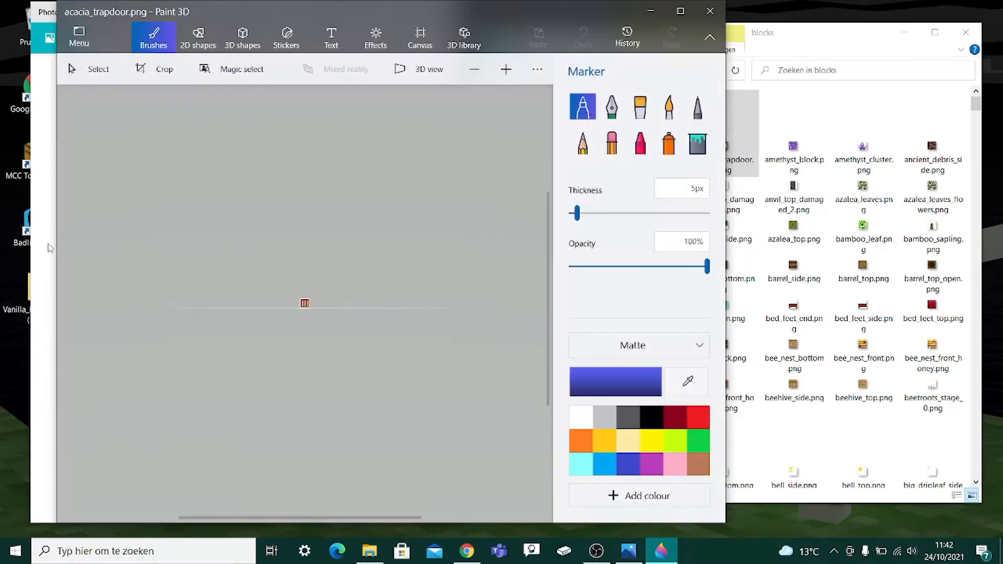
{"action": "scroll", "coordinate": [282, 291], "scroll_direction": "up", "scroll_amount": 5}
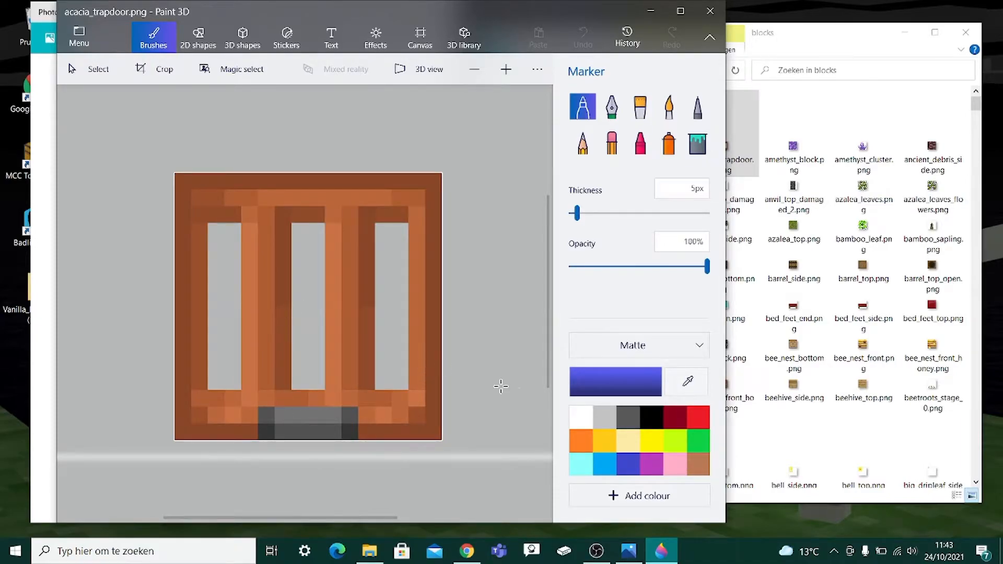
{"action": "left_click", "coordinate": [214, 552]}
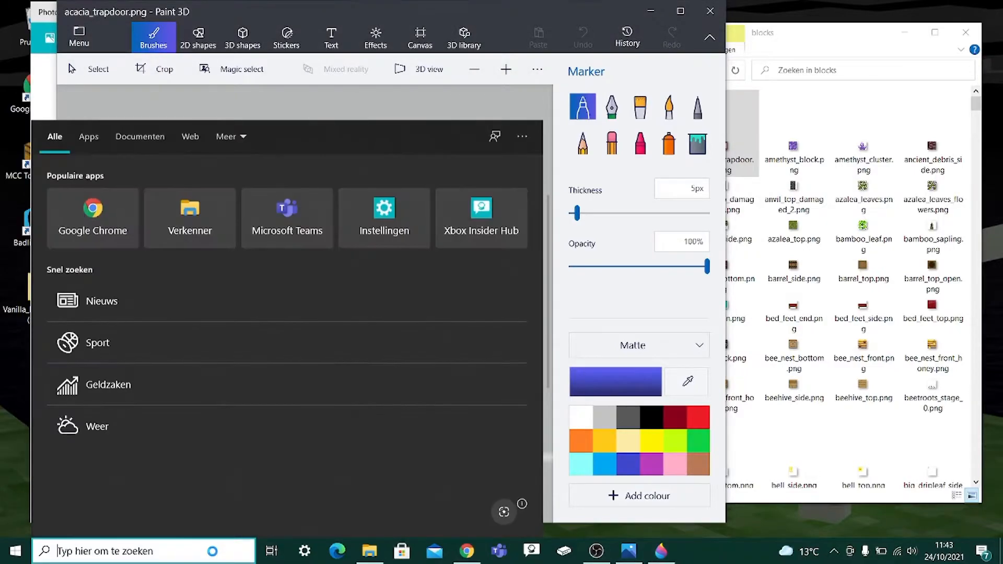
{"action": "type", "text": "paint"}
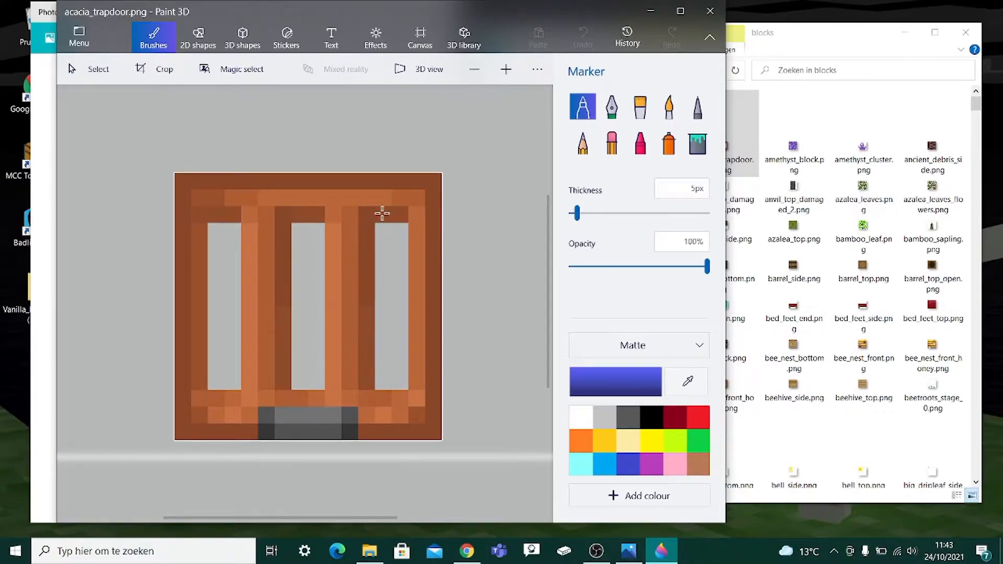
Step: Check the trapdoor texture's canvas size and select a single 1 px square on it, clearing the selection again
{"action": "left_click", "coordinate": [423, 38]}
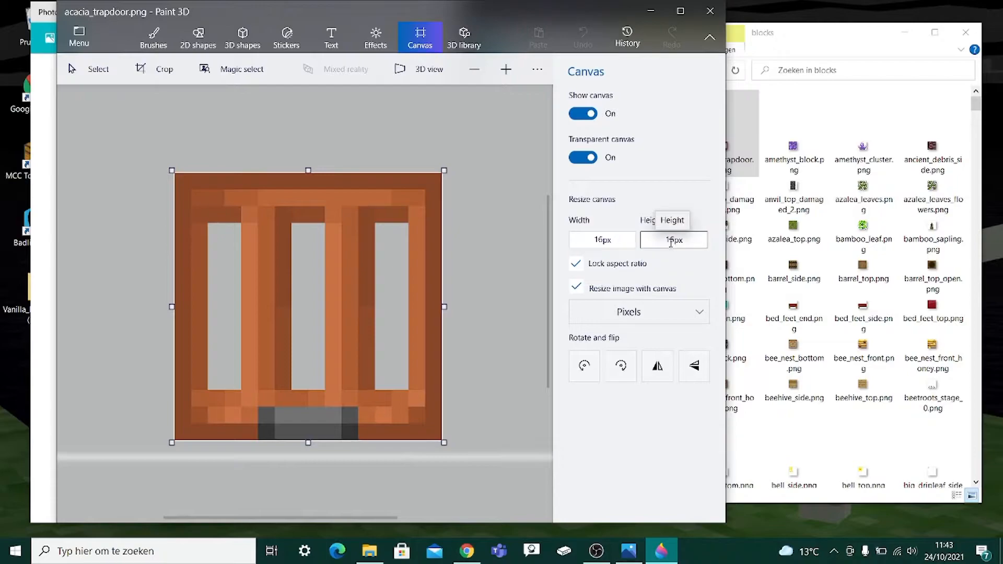
{"action": "scroll", "coordinate": [406, 384], "scroll_direction": "up", "scroll_amount": 3}
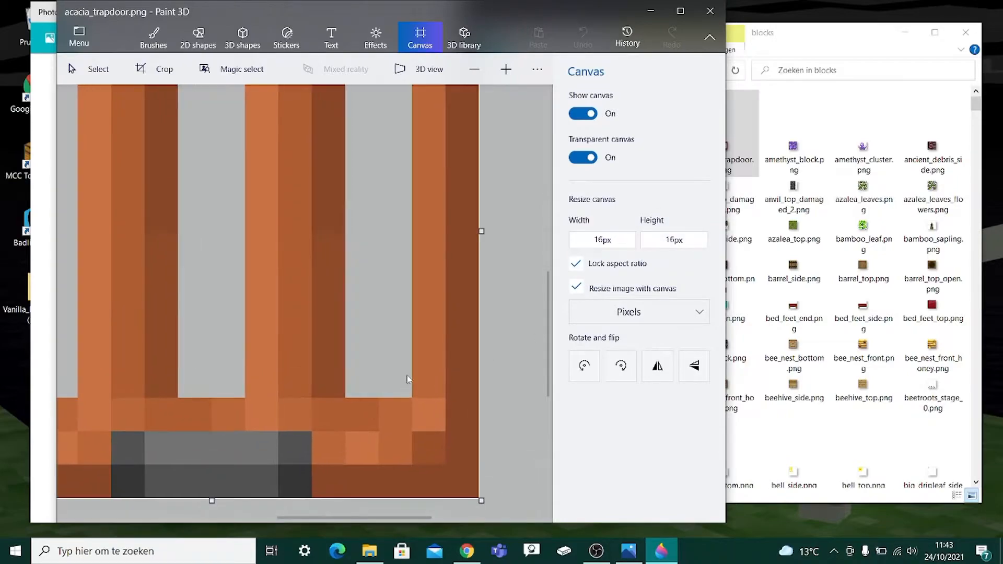
{"action": "scroll", "coordinate": [410, 377], "scroll_direction": "down", "scroll_amount": 3}
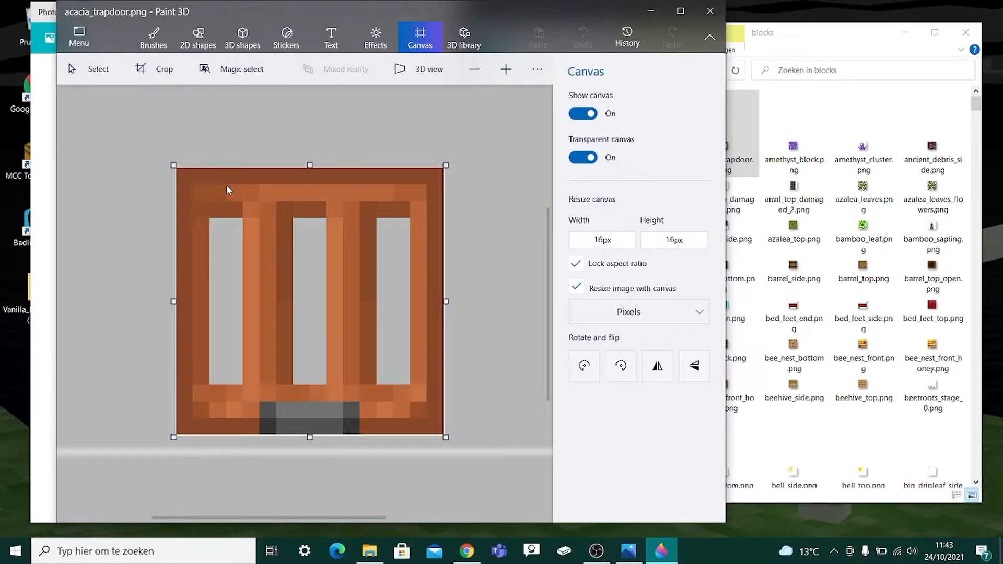
{"action": "left_click_drag", "start_coordinate": [226, 184], "coordinate": [241, 202]}
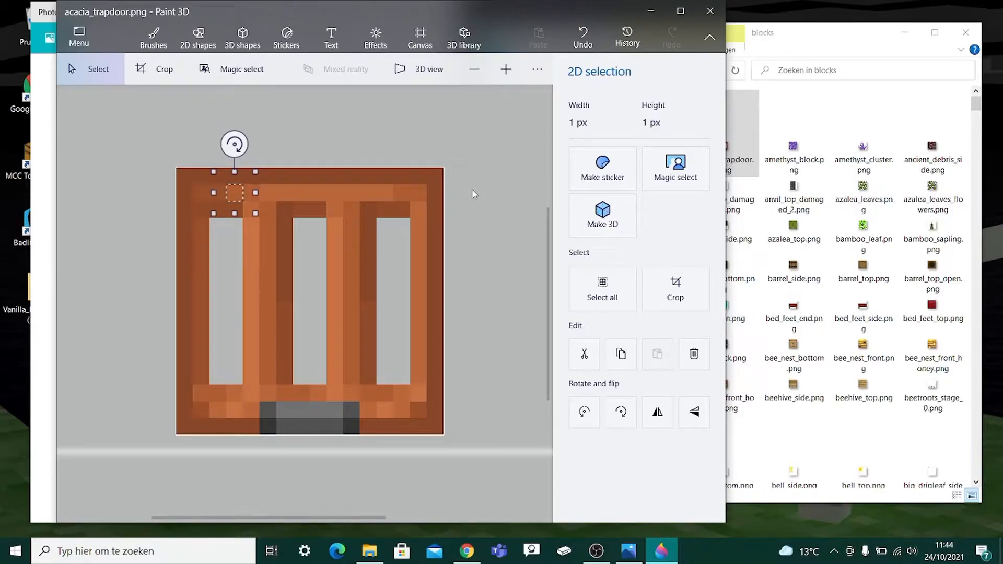
{"action": "key", "text": "Escape"}
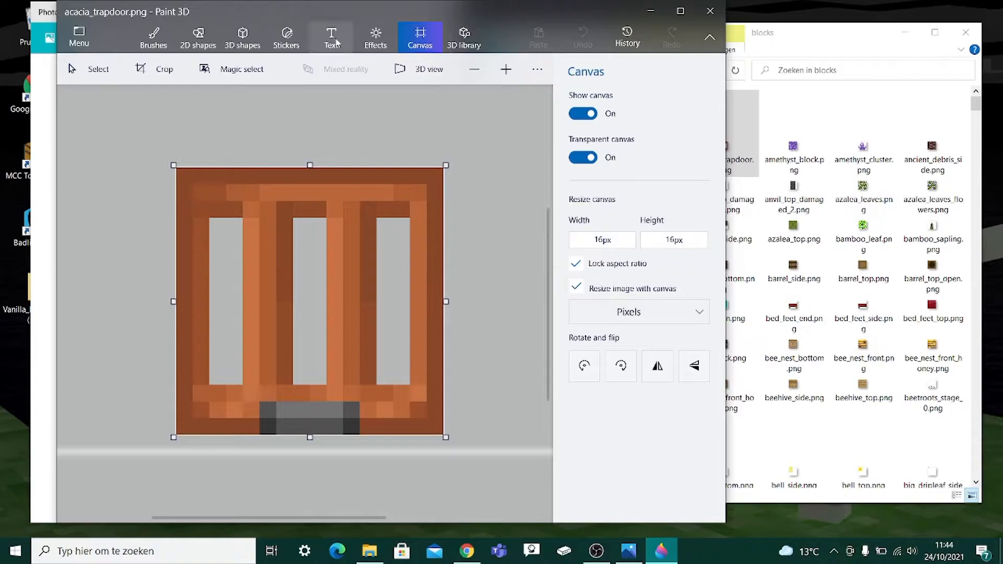
Step: Choose the Pixel pen brush and set its thickness to 1 px
{"action": "left_click", "coordinate": [154, 44]}
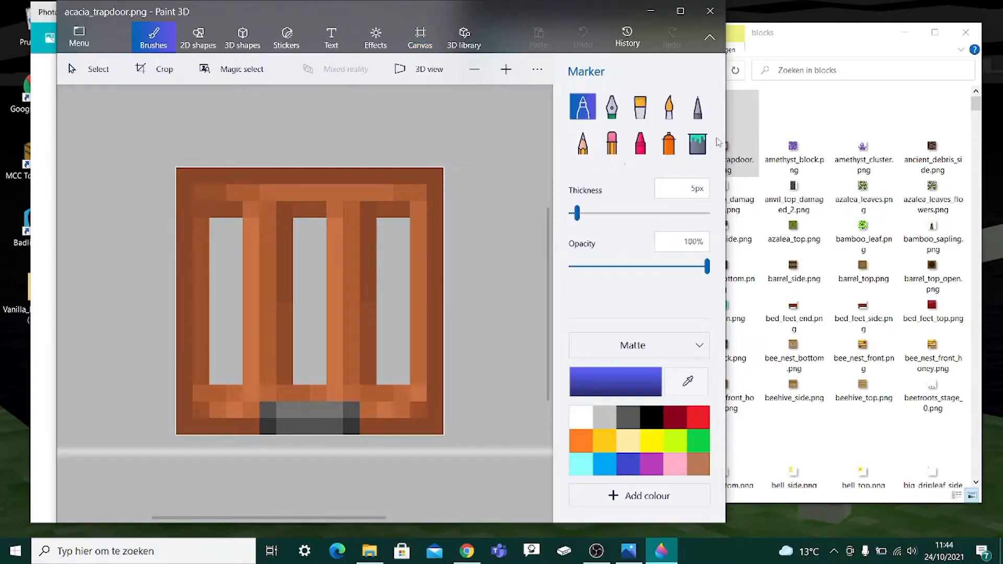
{"action": "left_click", "coordinate": [699, 110]}
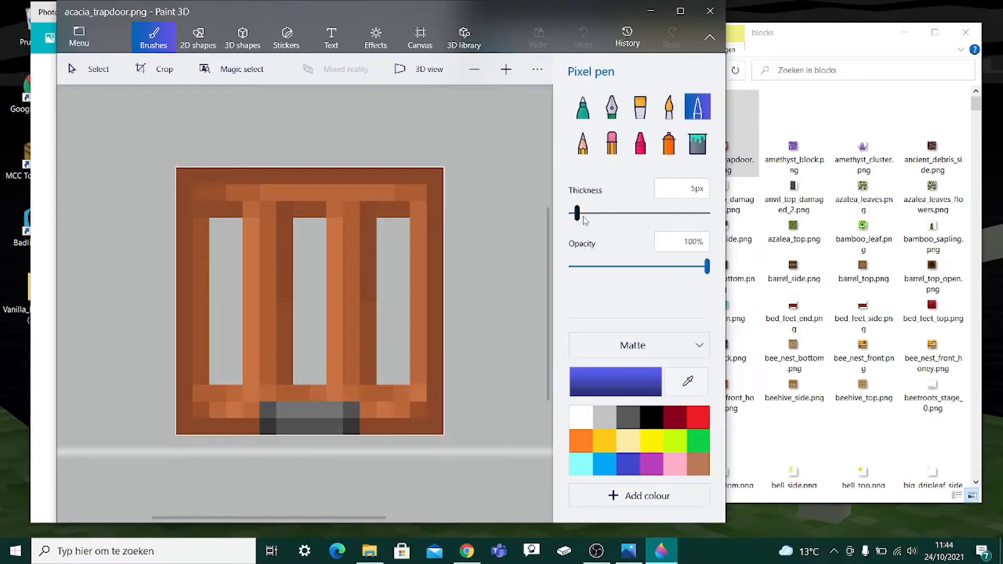
{"action": "left_click_drag", "start_coordinate": [579, 215], "coordinate": [531, 217]}
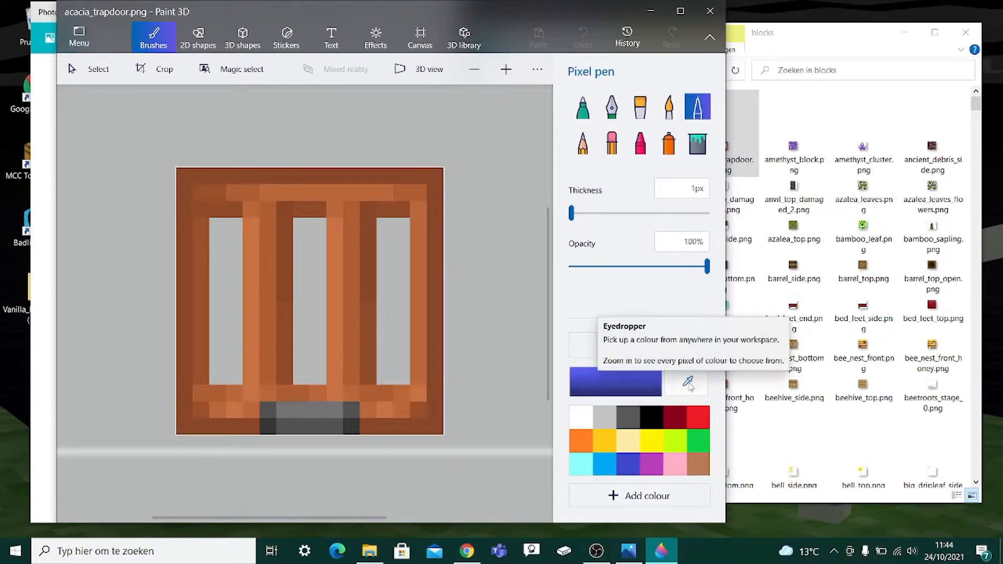
Step: Mix a custom turquoise pen colour, #45e7d7, in the colour editor
{"action": "left_click", "coordinate": [641, 381]}
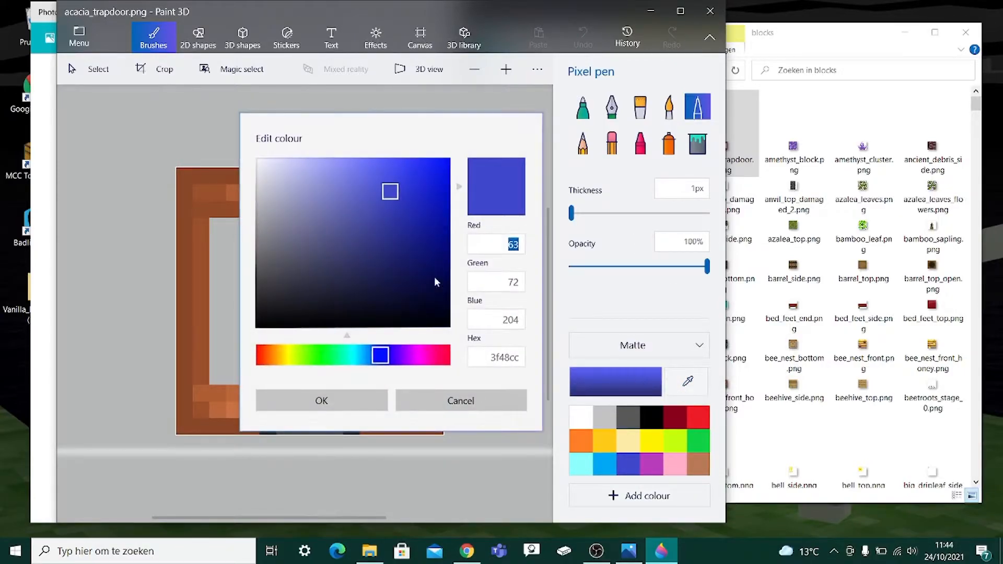
{"action": "left_click_drag", "start_coordinate": [399, 201], "coordinate": [381, 221]}
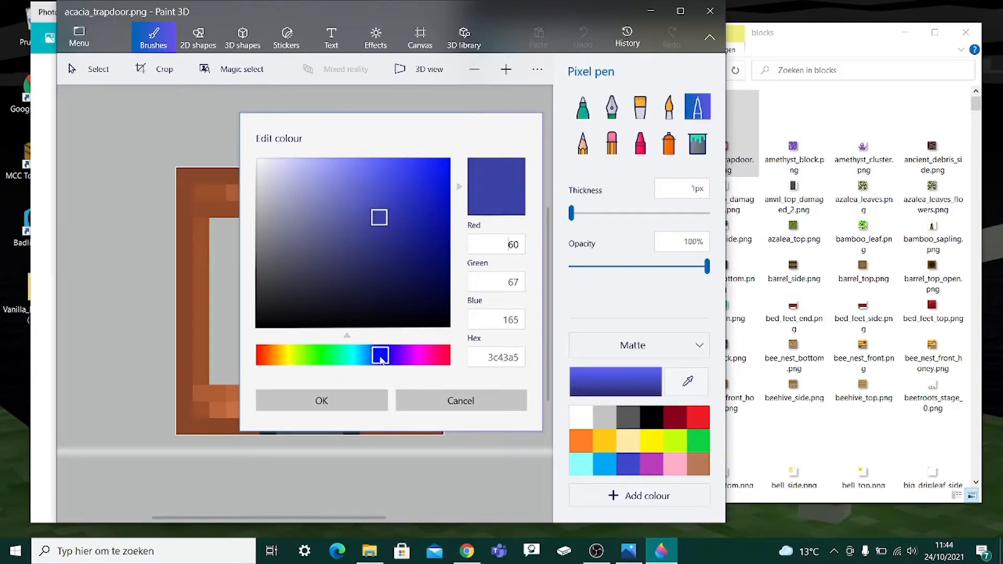
{"action": "left_click_drag", "start_coordinate": [381, 360], "coordinate": [350, 359]}
{"action": "left_click", "coordinate": [390, 197]}
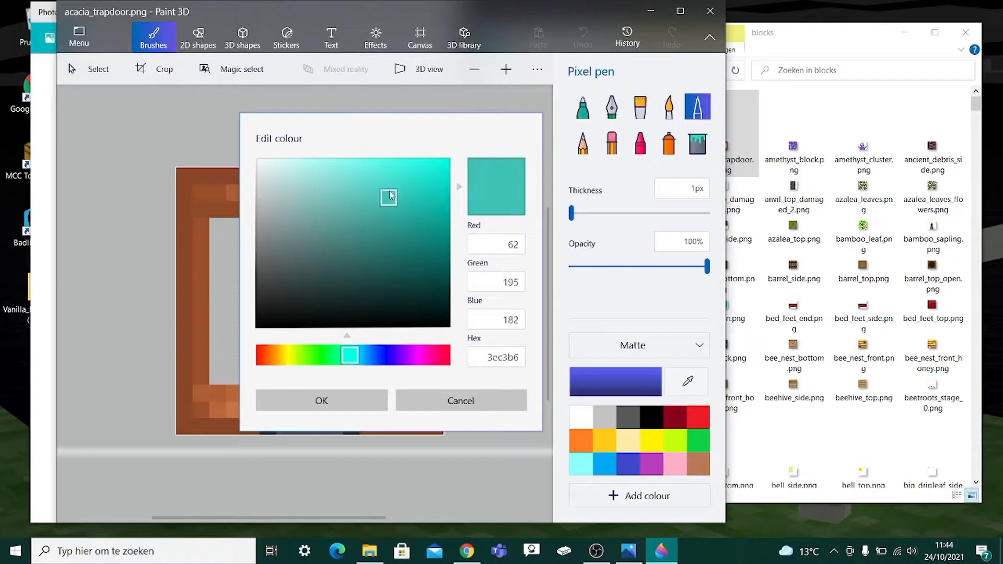
{"action": "mouse_move", "coordinate": [390, 197]}
{"action": "left_mouse_down"}
{"action": "mouse_move", "coordinate": [397, 168]}
{"action": "mouse_move", "coordinate": [394, 178]}
{"action": "left_mouse_up"}
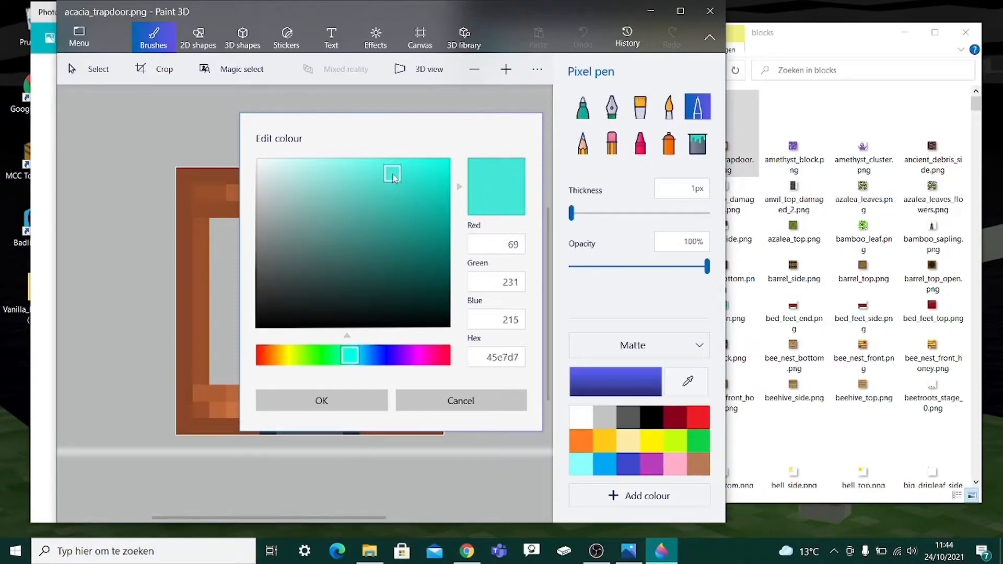
{"action": "left_click", "coordinate": [379, 403]}
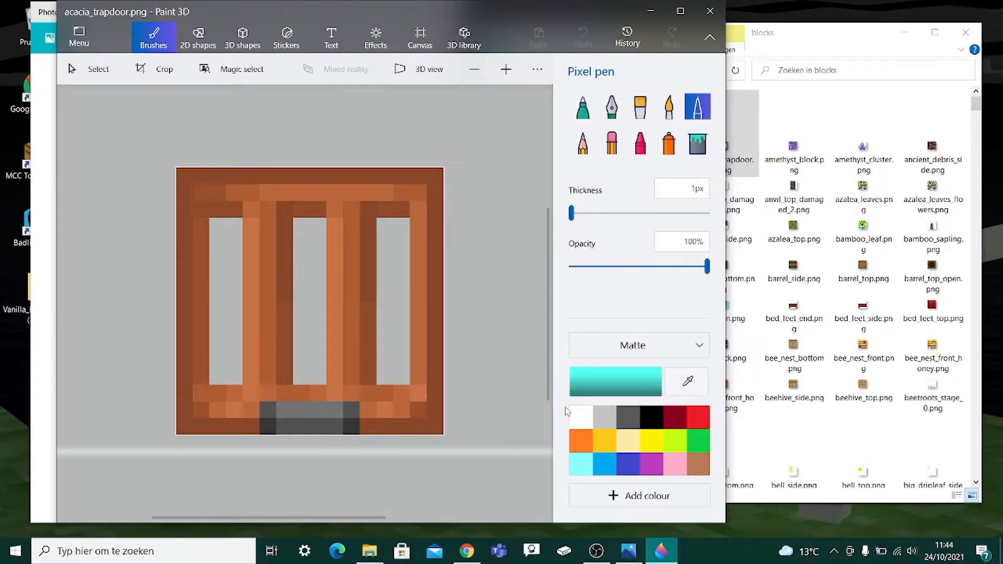
{"action": "left_click", "coordinate": [599, 382]}
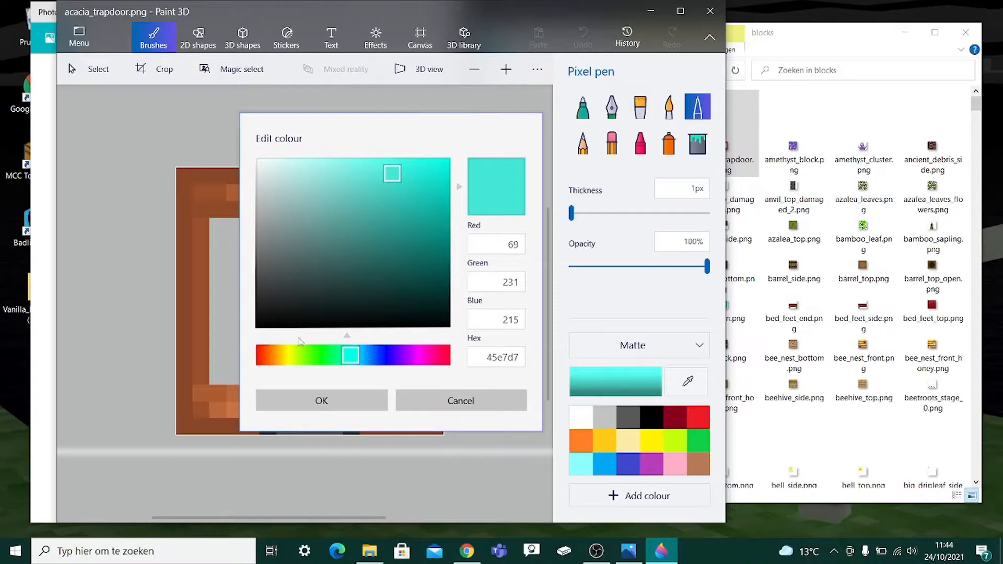
{"action": "left_click", "coordinate": [365, 406]}
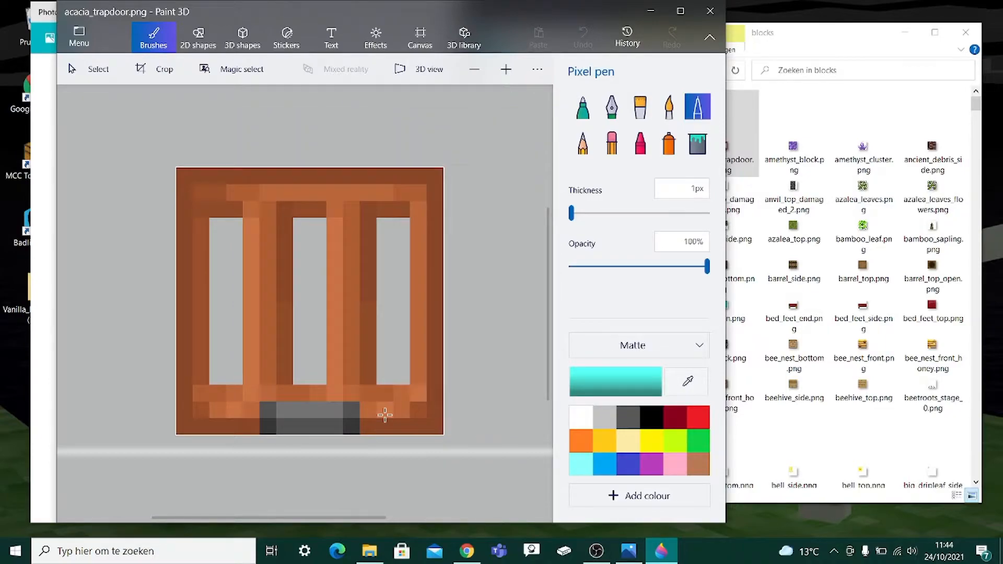
Step: Sample the trapdoor's brown, shift it to turquoise #3de6e0, and paint the texture's one-pixel outer border with it
{"action": "left_click", "coordinate": [685, 389]}
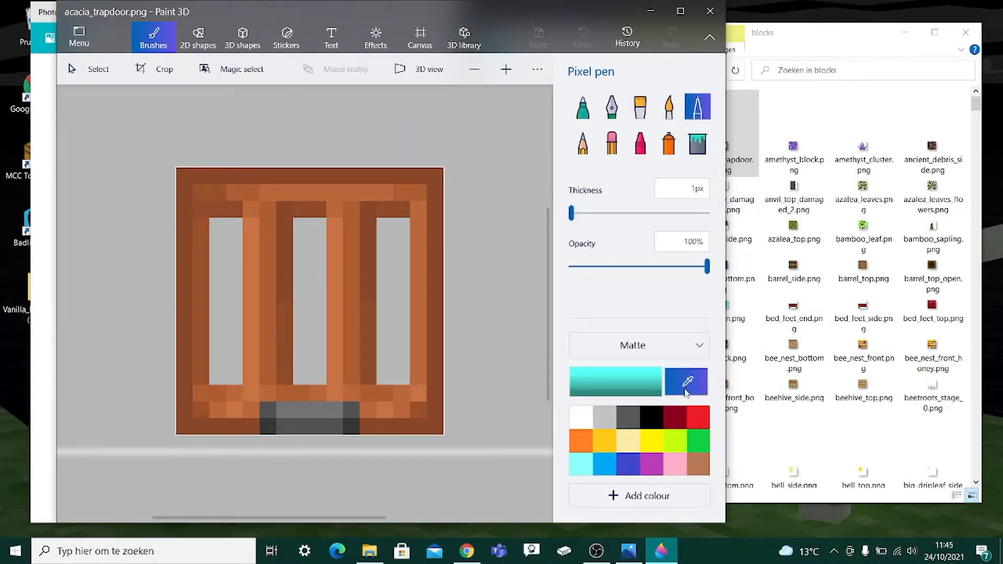
{"action": "left_click", "coordinate": [417, 393]}
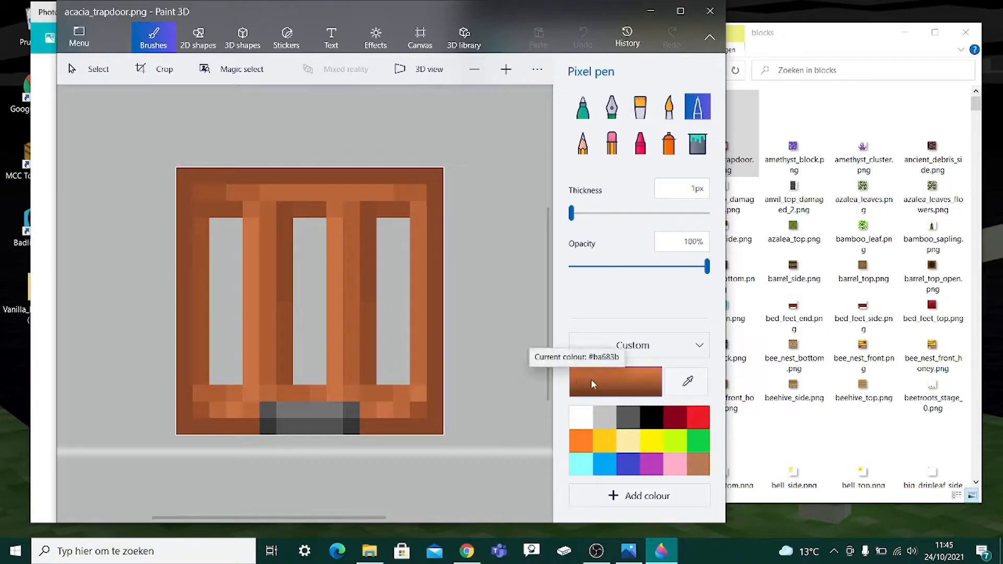
{"action": "left_click", "coordinate": [646, 380]}
{"action": "left_click_drag", "start_coordinate": [264, 355], "coordinate": [352, 365]}
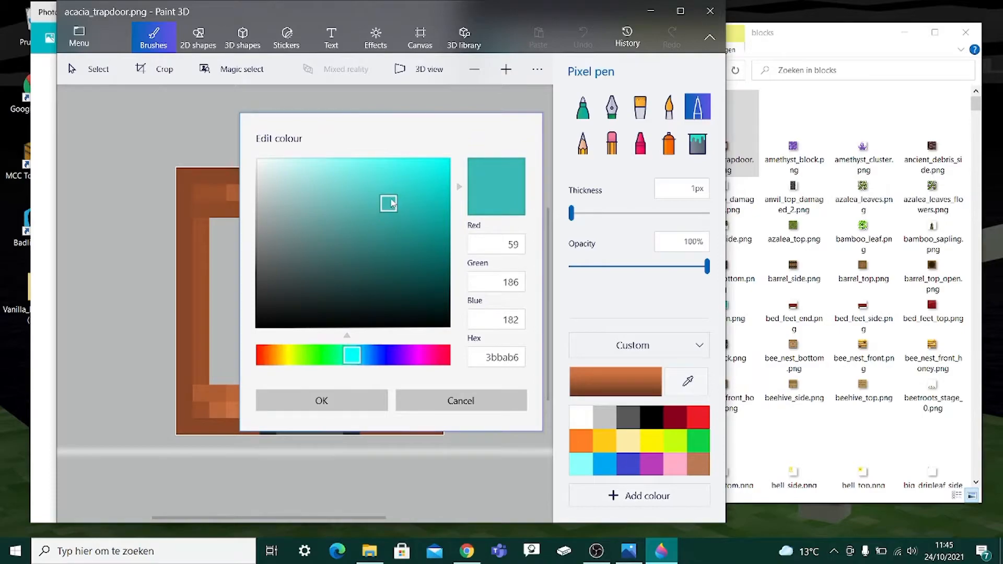
{"action": "left_click_drag", "start_coordinate": [390, 204], "coordinate": [400, 174]}
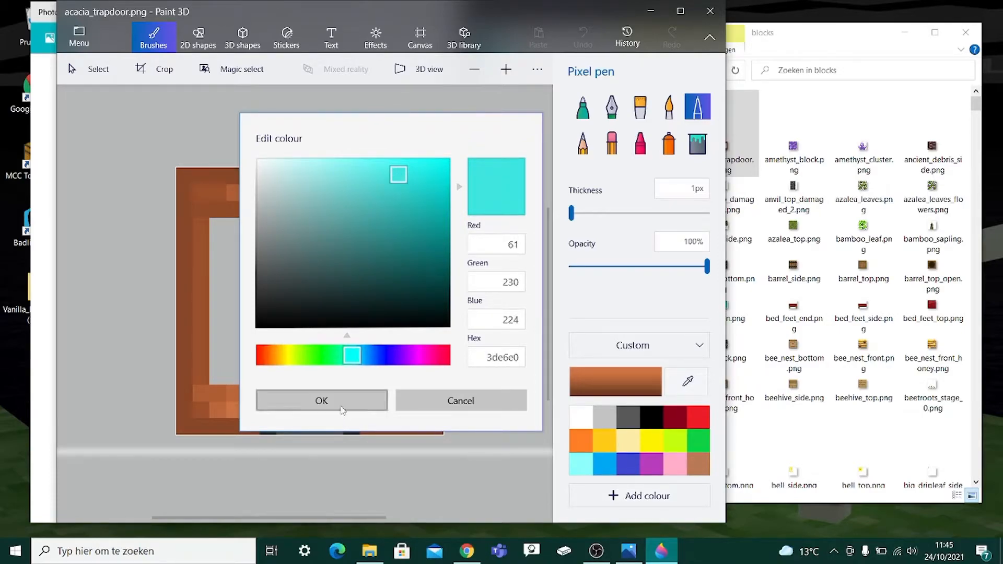
{"action": "left_click", "coordinate": [344, 408]}
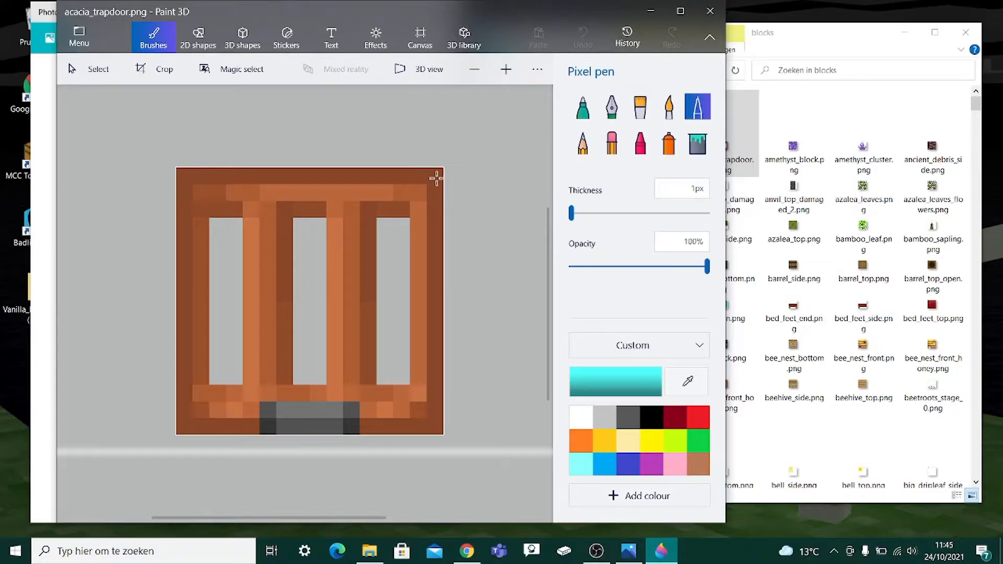
{"action": "mouse_move", "coordinate": [436, 177]}
{"action": "left_mouse_down"}
{"action": "mouse_move", "coordinate": [184, 180]}
{"action": "mouse_move", "coordinate": [178, 417]}
{"action": "mouse_move", "coordinate": [197, 426]}
{"action": "mouse_move", "coordinate": [425, 429]}
{"action": "mouse_move", "coordinate": [435, 404]}
{"action": "mouse_move", "coordinate": [435, 187]}
{"action": "left_mouse_up"}
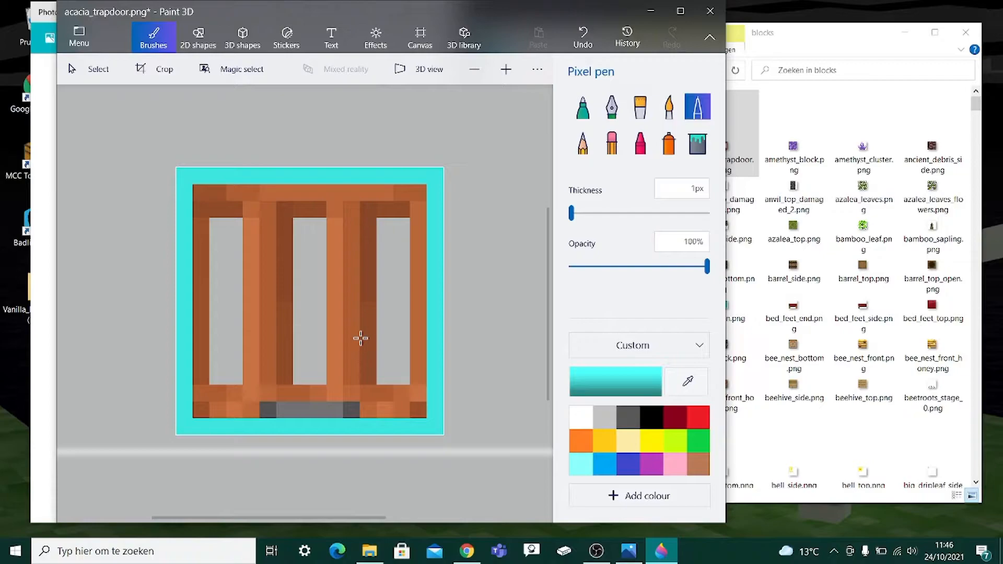
Step: Resize the canvas and its image to 32 by 32 px with the aspect ratio locked
{"action": "left_click", "coordinate": [421, 41]}
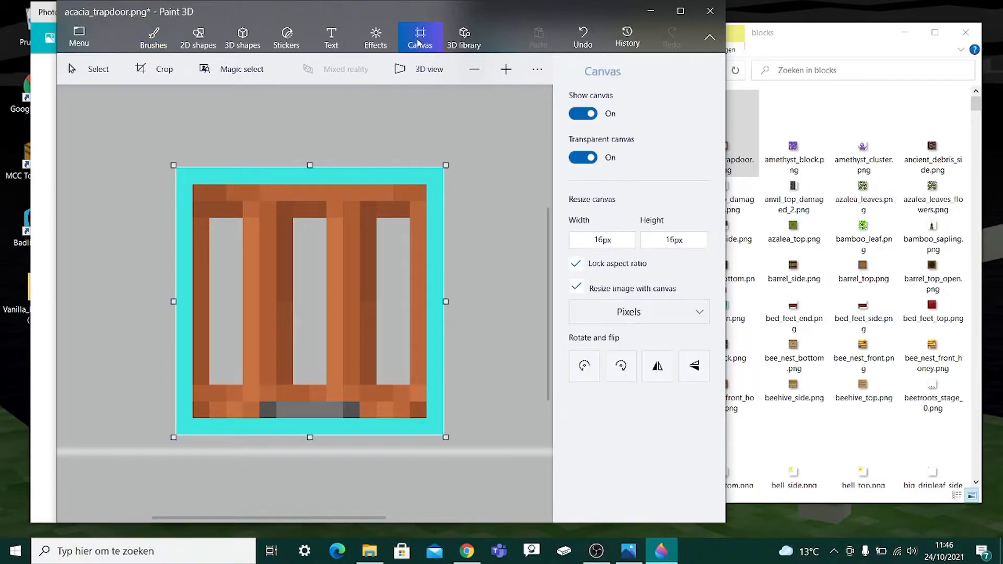
{"action": "left_click", "coordinate": [596, 241]}
{"action": "type", "text": "32"}
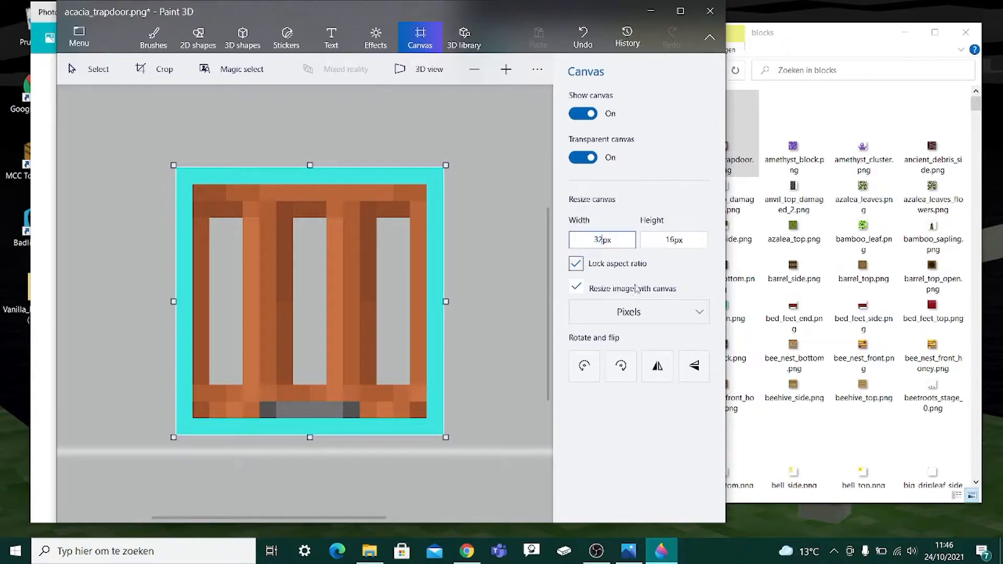
{"action": "left_click", "coordinate": [659, 462]}
{"action": "scroll", "coordinate": [425, 396], "scroll_direction": "down", "scroll_amount": 2}
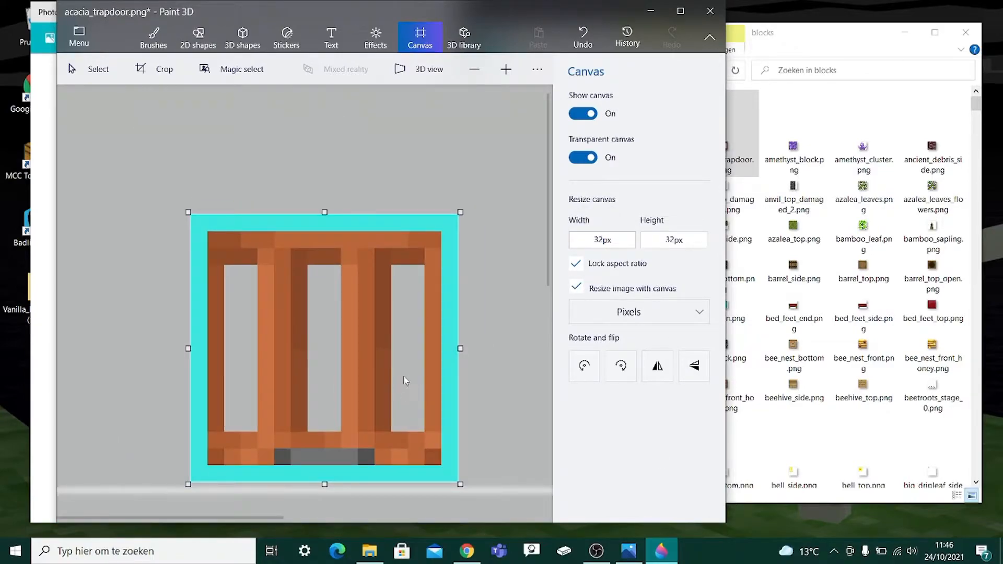
Step: Paint single test pixels at two inner corners of the trapdoor's border with the 1 px Pixel pen, and undo both
{"action": "left_click", "coordinate": [153, 37]}
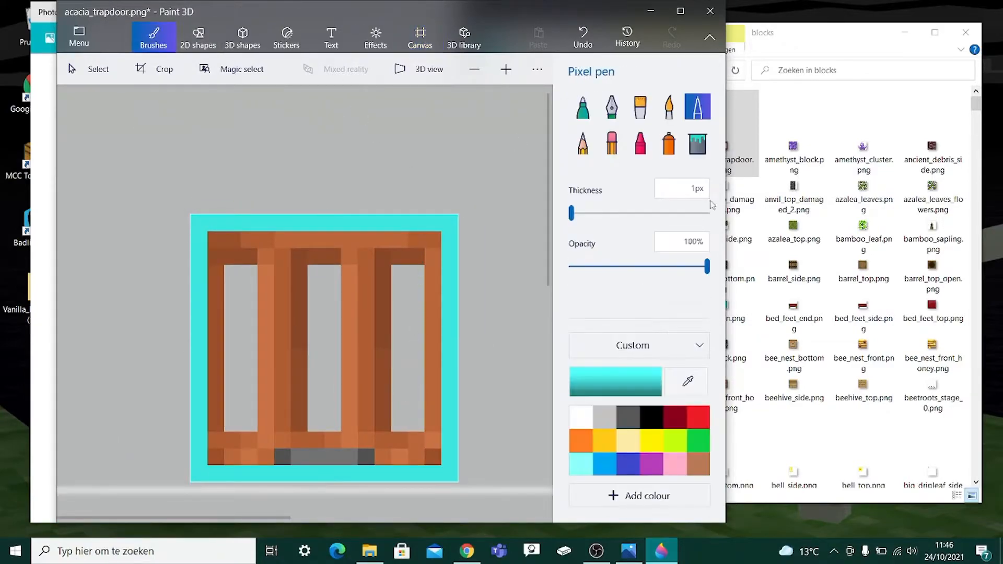
{"action": "scroll", "coordinate": [406, 234], "scroll_direction": "up", "scroll_amount": 2}
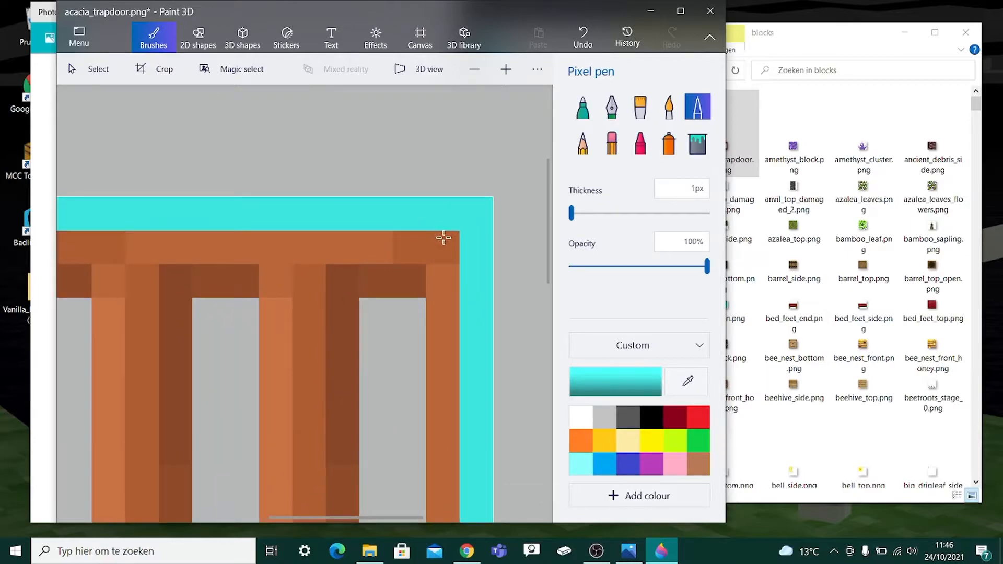
{"action": "left_click", "coordinate": [440, 240]}
{"action": "scroll", "coordinate": [448, 279], "scroll_direction": "down", "scroll_amount": 3}
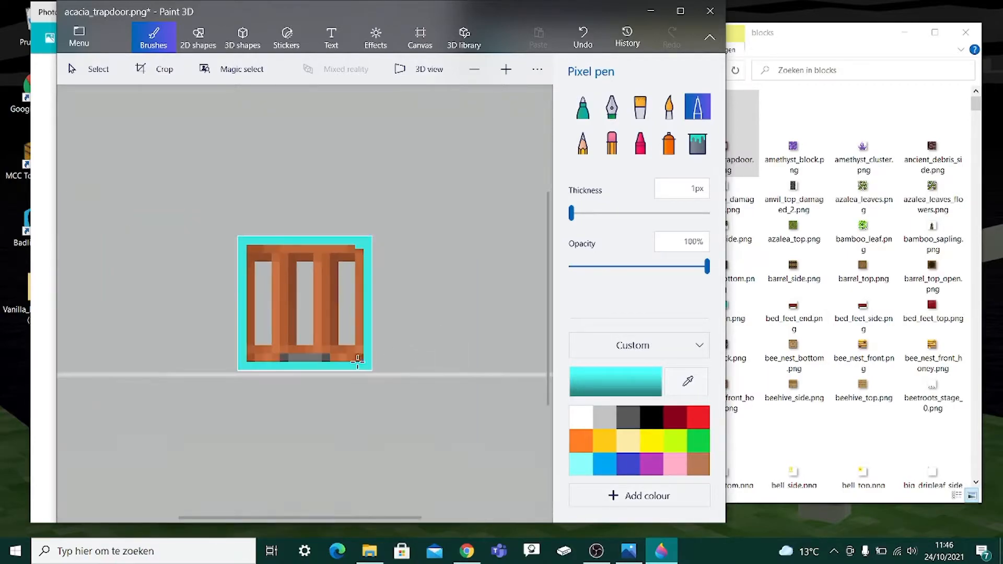
{"action": "scroll", "coordinate": [450, 426], "scroll_direction": "up", "scroll_amount": 3}
{"action": "left_click", "coordinate": [460, 431]}
{"action": "scroll", "coordinate": [474, 365], "scroll_direction": "down", "scroll_amount": 3}
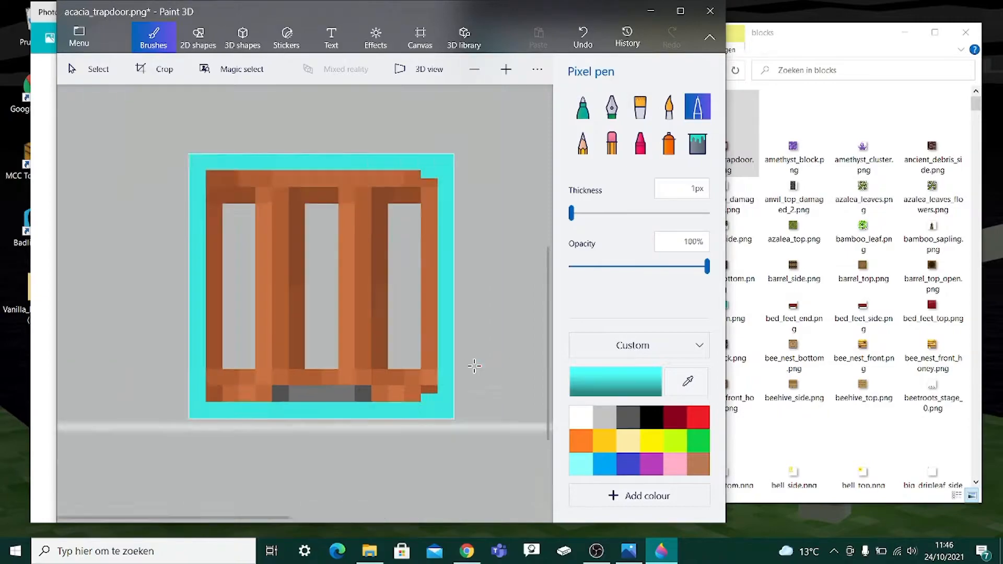
{"action": "left_click", "coordinate": [588, 44]}
{"action": "left_click", "coordinate": [587, 44]}
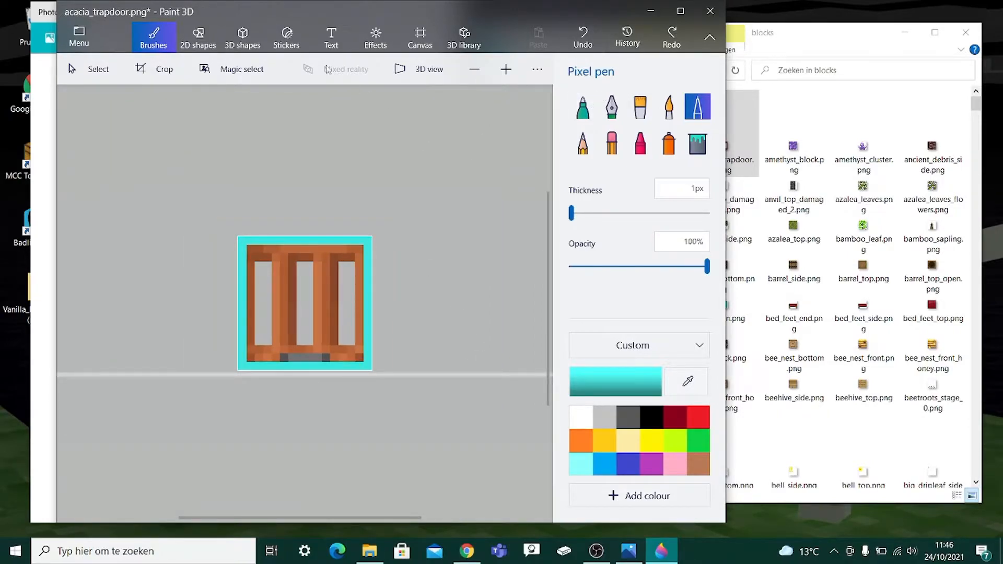
Step: Set the canvas and its image back to 16 by 16 px
{"action": "left_click", "coordinate": [421, 41]}
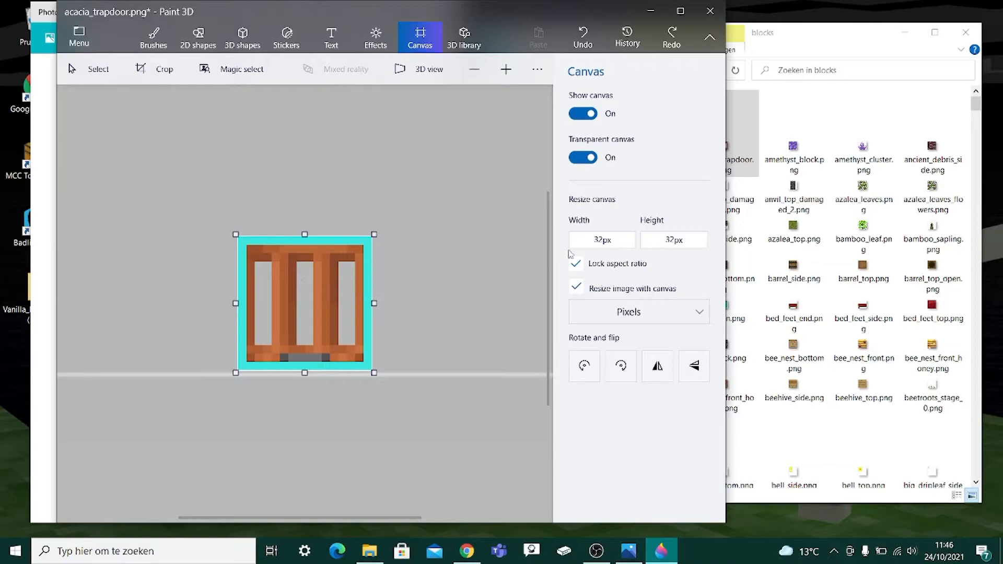
{"action": "left_click", "coordinate": [596, 243]}
{"action": "left_click", "coordinate": [501, 277]}
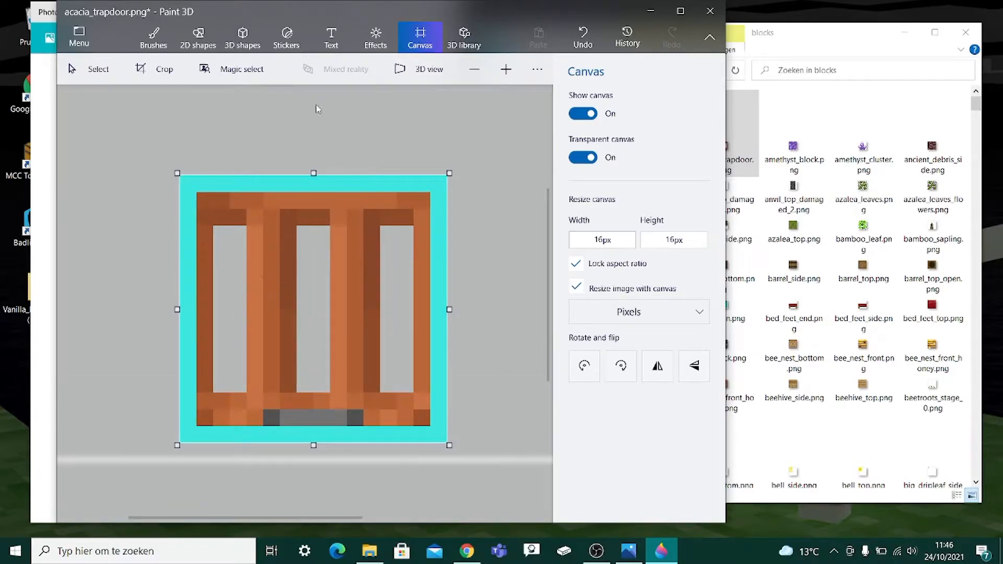
Step: Paint the trapdoor's grey latch dark teal and recolour the remaining wood pixels in lighter and darker turquoise shades
{"action": "left_click", "coordinate": [154, 37]}
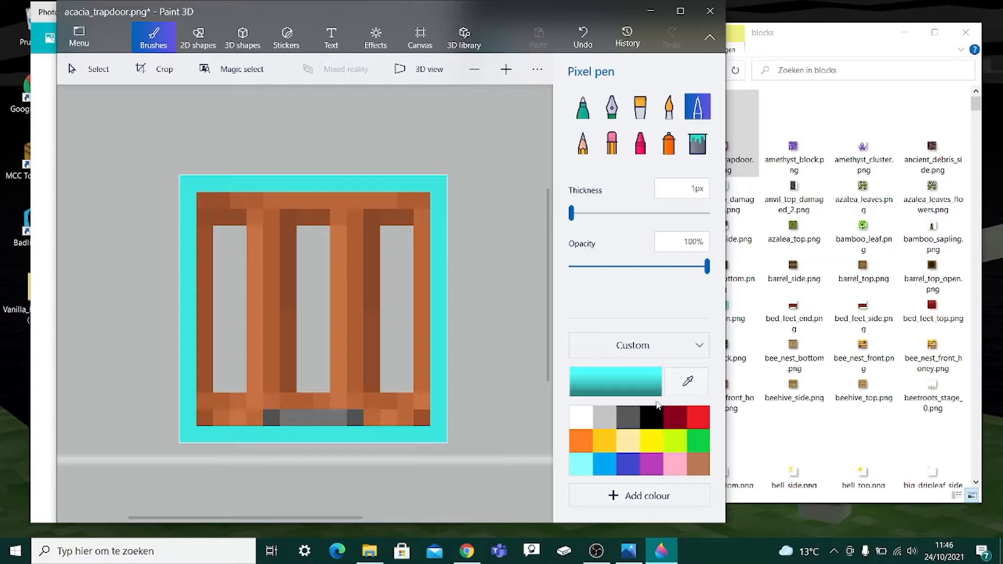
{"action": "left_click", "coordinate": [622, 380]}
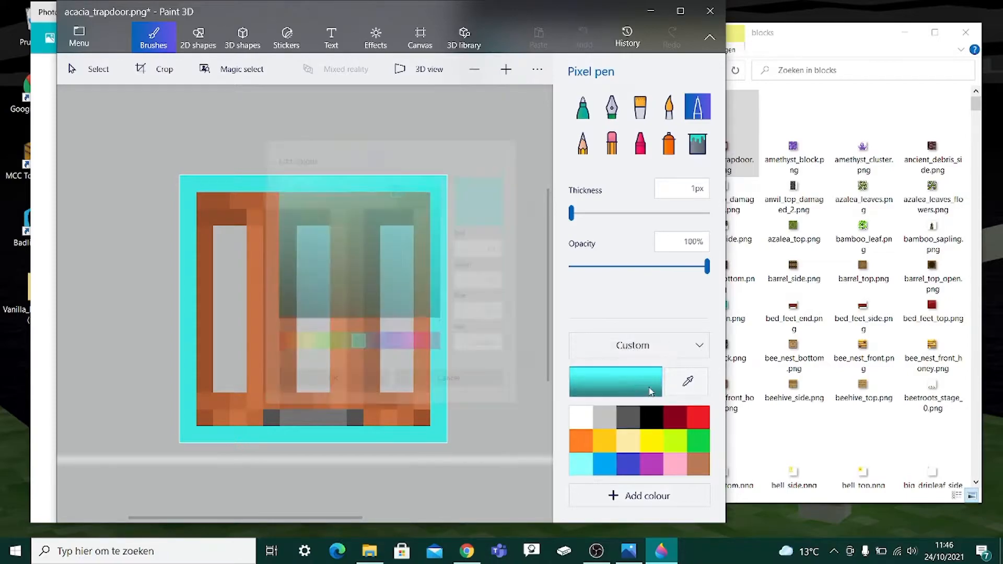
{"action": "left_click_drag", "start_coordinate": [400, 182], "coordinate": [434, 265]}
{"action": "left_click", "coordinate": [369, 398]}
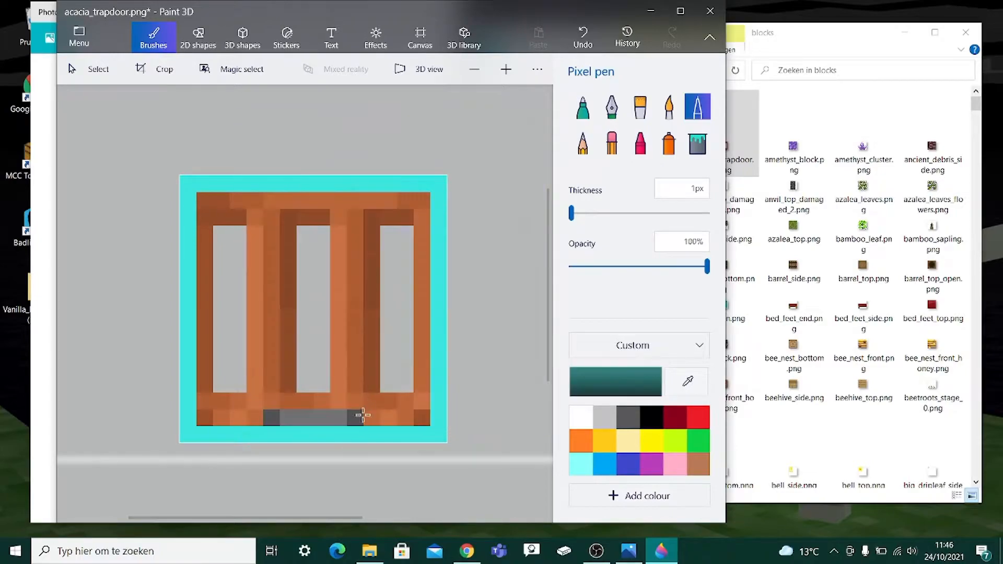
{"action": "mouse_move", "coordinate": [277, 433]}
{"action": "left_mouse_down"}
{"action": "mouse_move", "coordinate": [352, 425]}
{"action": "mouse_move", "coordinate": [278, 416]}
{"action": "left_mouse_up"}
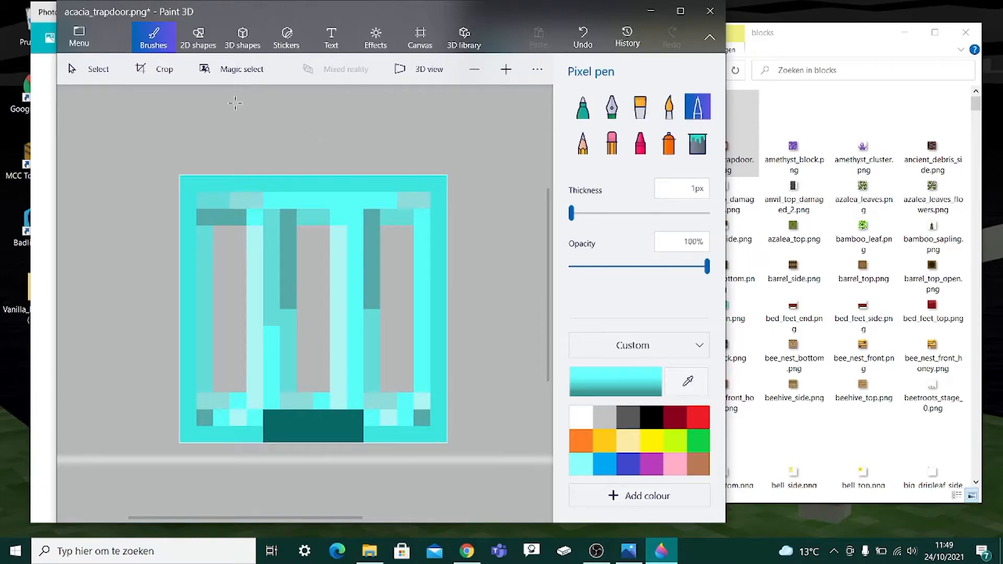
Step: Save acacia_trapdoor.png, and close Paint 3D and the Photos window
{"action": "left_click", "coordinate": [79, 44]}
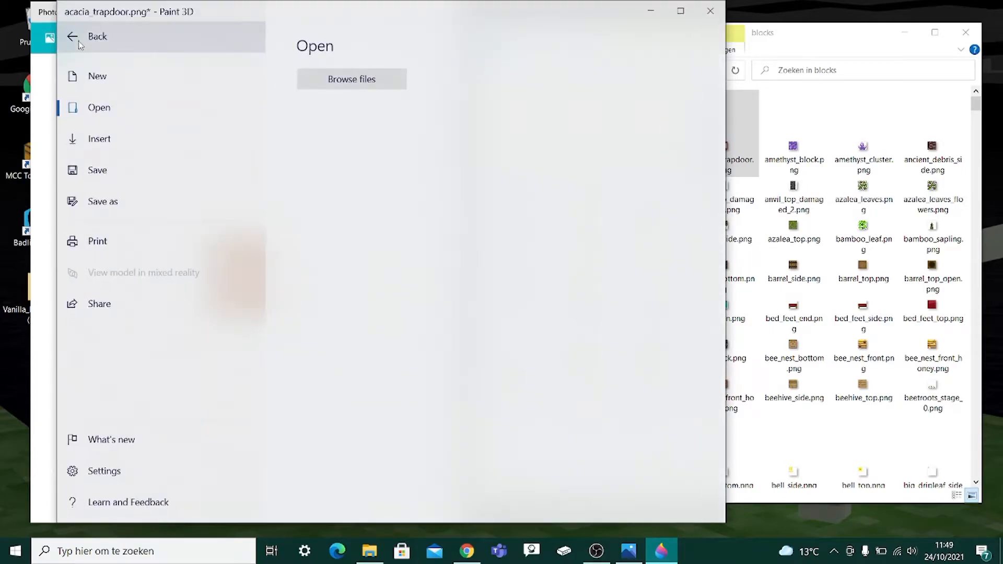
{"action": "left_click", "coordinate": [133, 180]}
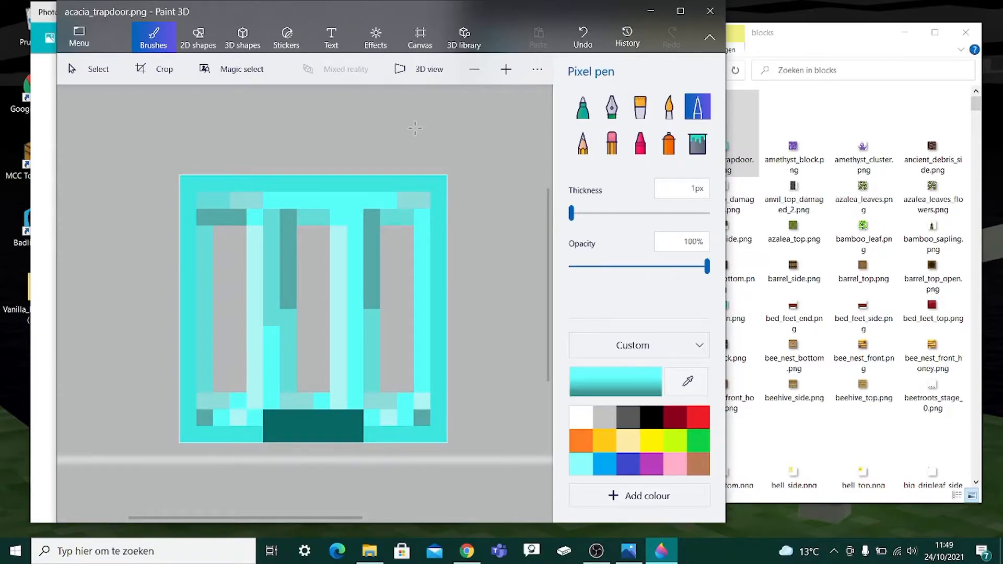
{"action": "left_click", "coordinate": [92, 51]}
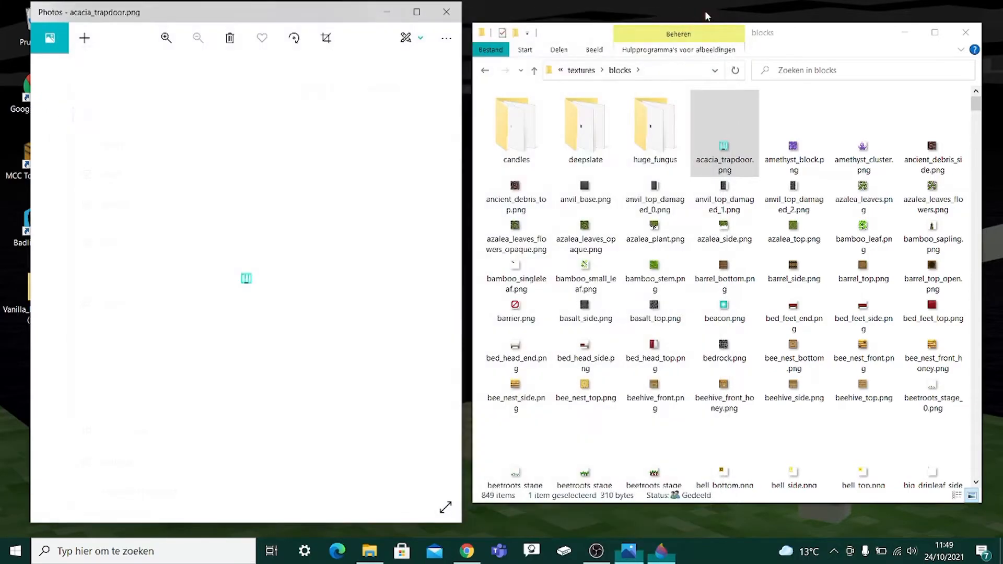
{"action": "left_click", "coordinate": [705, 10]}
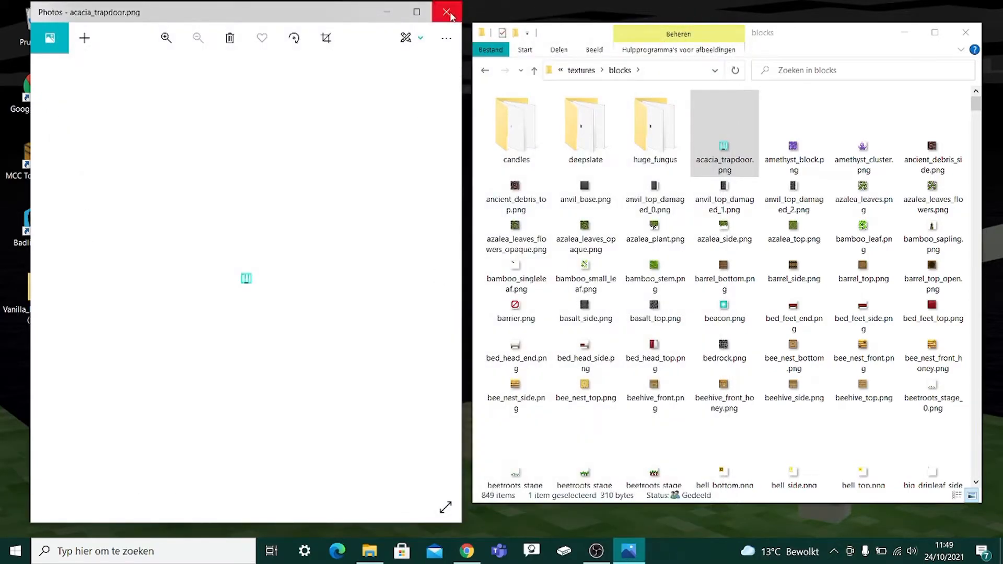
{"action": "left_click", "coordinate": [446, 12]}
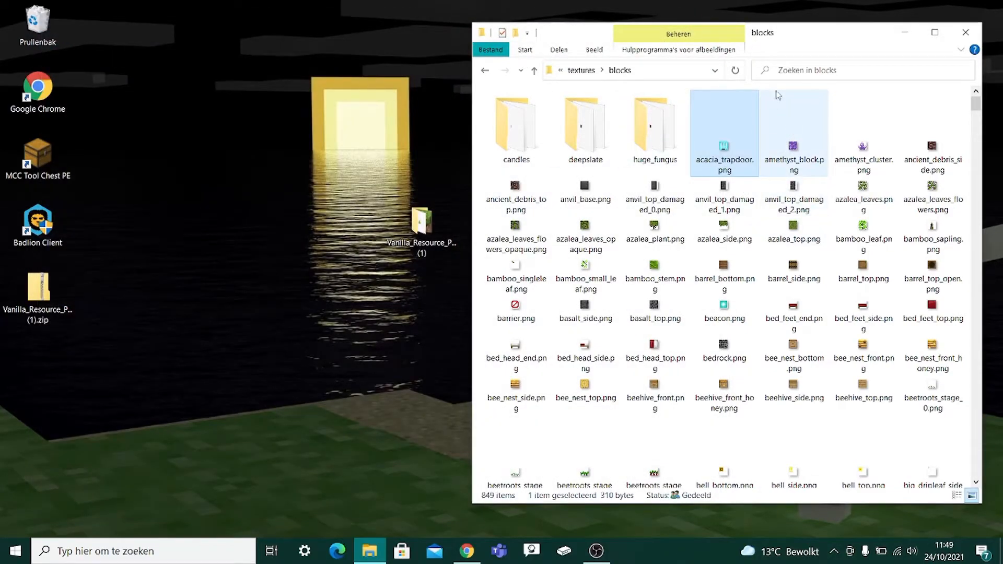
Step: Open the saved acacia_trapdoor.png from the blocks folder in Photos and examine it enlarged
{"action": "double_click", "coordinate": [724, 147]}
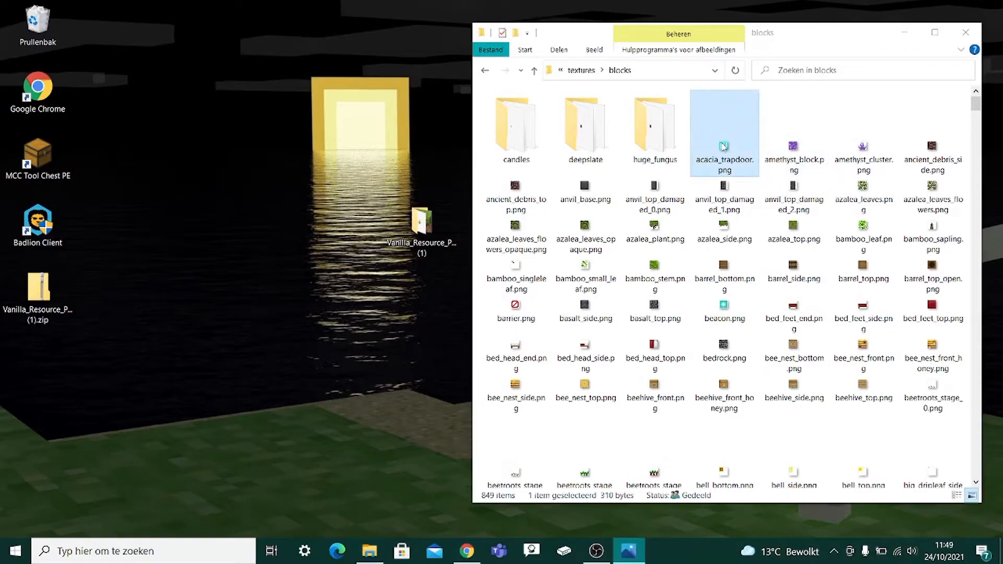
{"action": "scroll", "coordinate": [230, 289], "scroll_direction": "up", "scroll_amount": 3}
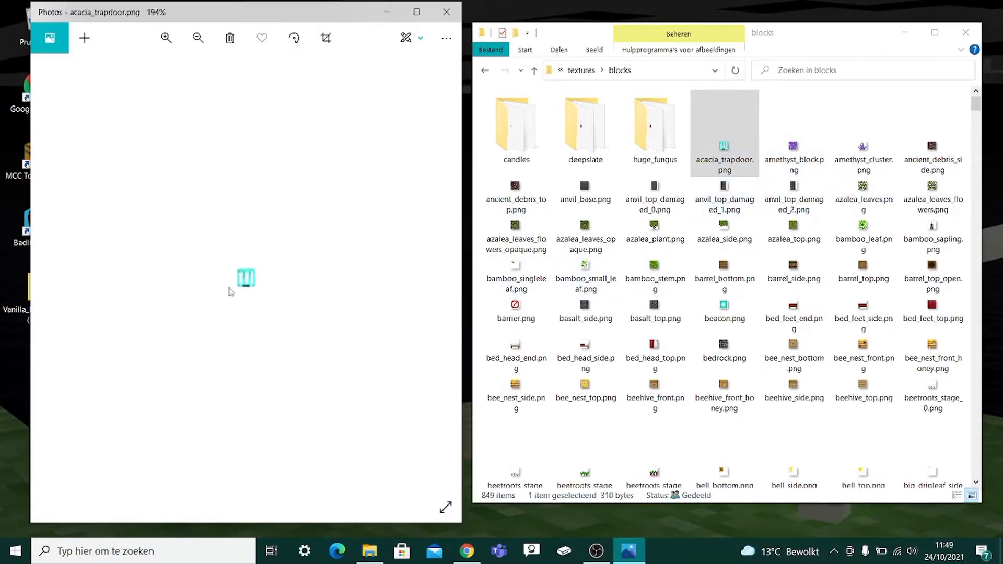
{"action": "scroll", "coordinate": [240, 292], "scroll_direction": "up", "scroll_amount": 2}
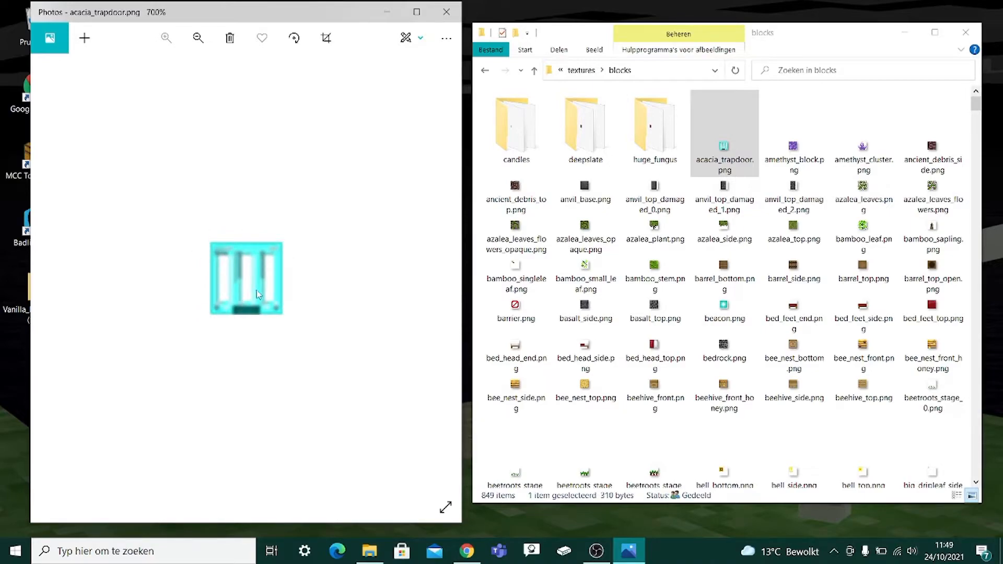
Step: Close the trapdoor preview and delete the candles, deepslate and huge_fungus folders from the blocks folder
{"action": "left_click", "coordinate": [446, 12]}
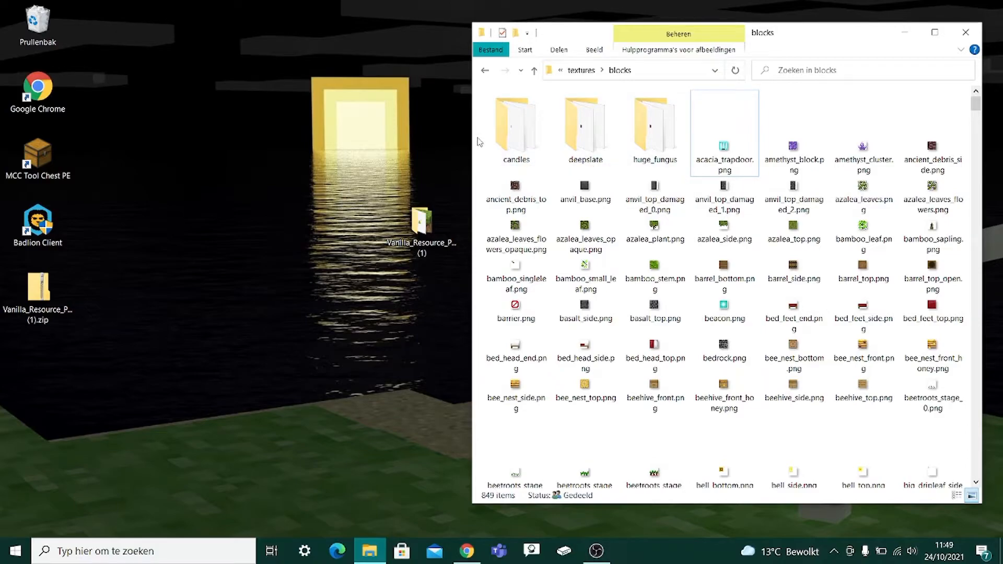
{"action": "left_click_drag", "start_coordinate": [477, 141], "coordinate": [665, 129]}
{"action": "right_click", "coordinate": [586, 130]}
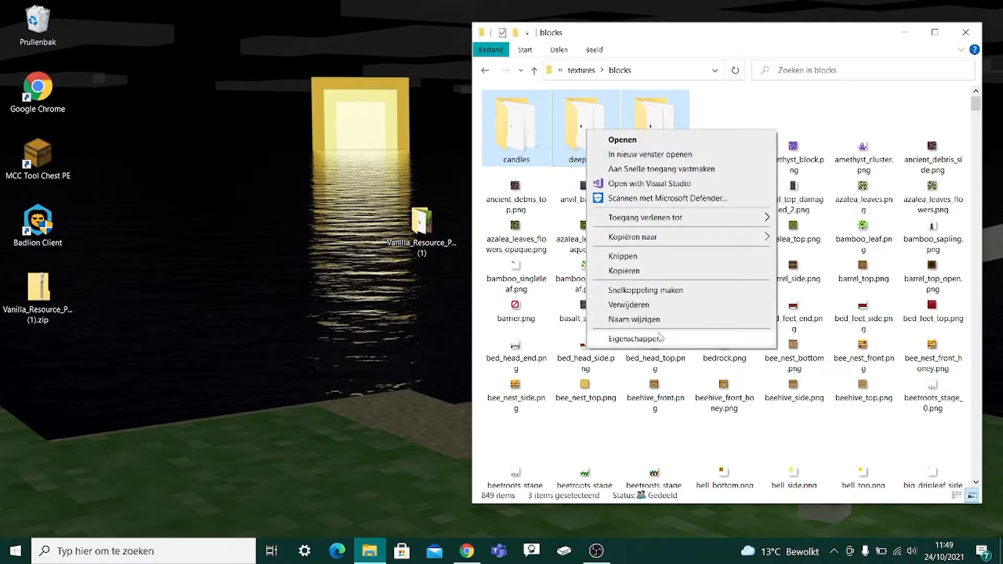
{"action": "left_click", "coordinate": [628, 305]}
{"action": "left_click", "coordinate": [554, 287]}
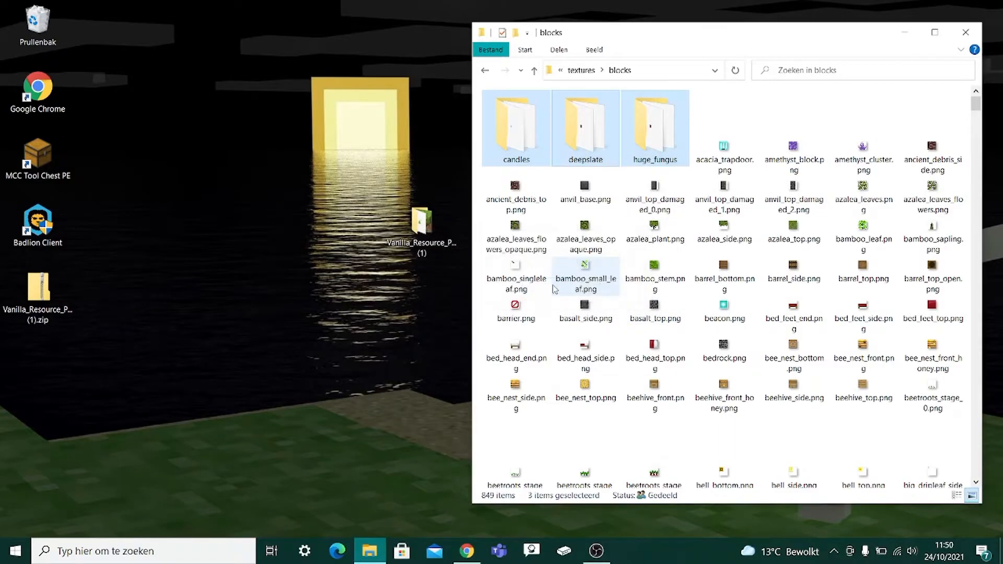
Step: Delete every texture in the blocks folder except the edited acacia_trapdoor.png
{"action": "left_click", "coordinate": [528, 156]}
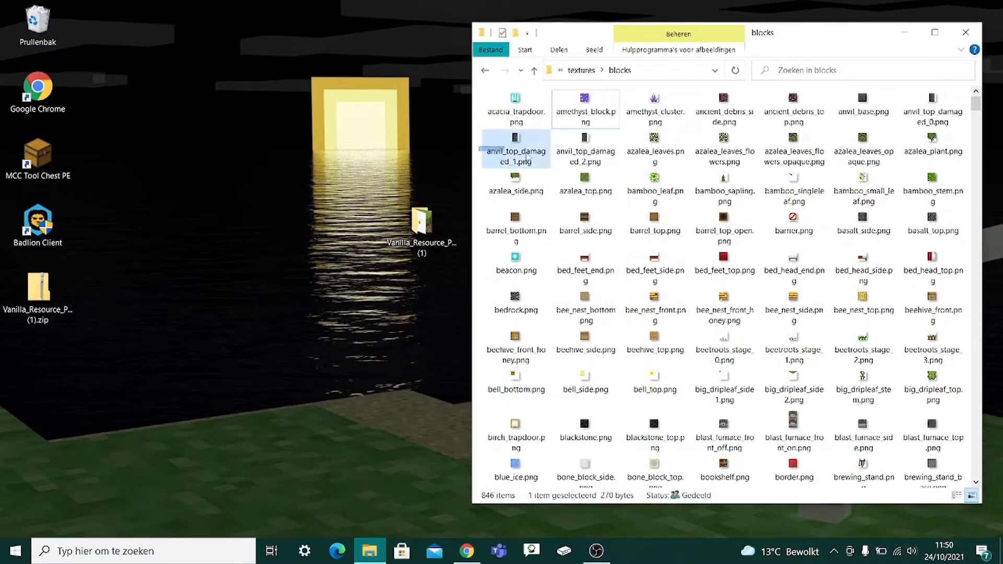
{"action": "left_click_drag", "start_coordinate": [528, 155], "coordinate": [955, 550]}
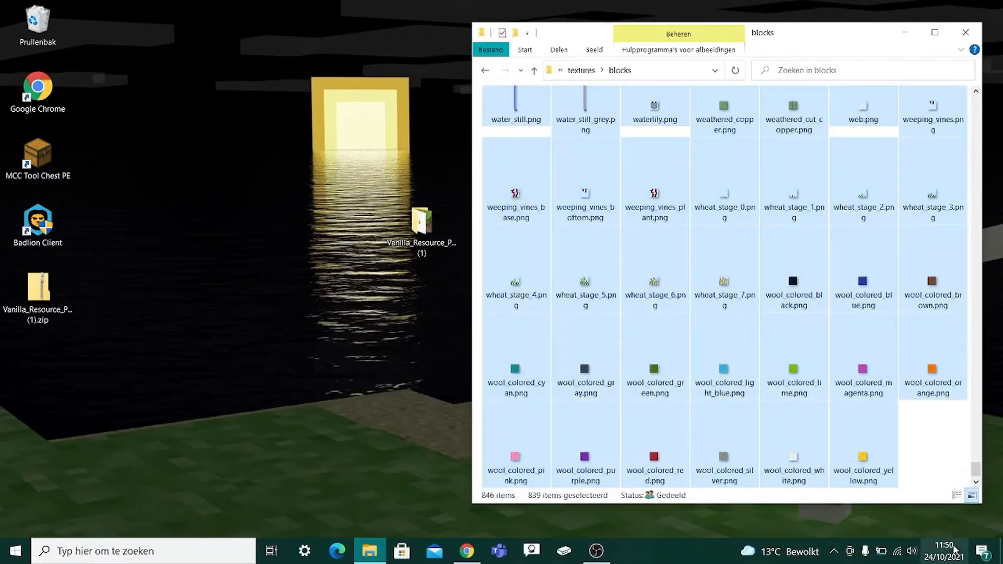
{"action": "right_click", "coordinate": [794, 372]}
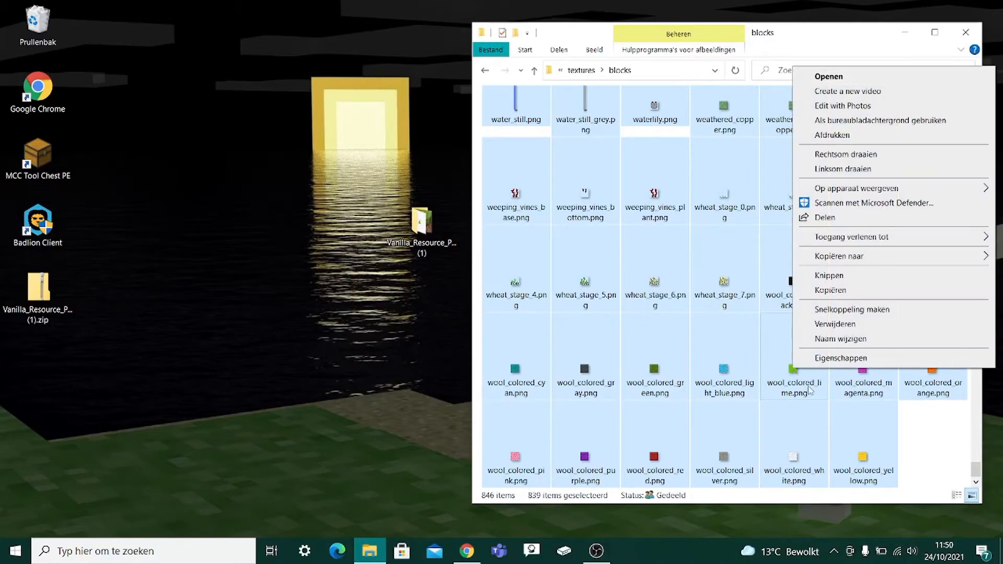
{"action": "left_click", "coordinate": [815, 328]}
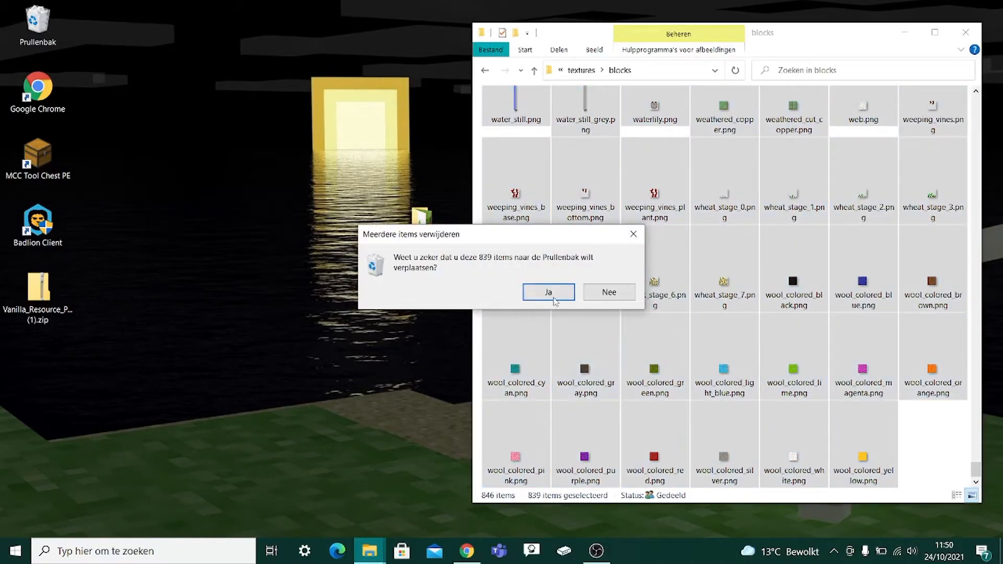
{"action": "left_click", "coordinate": [553, 300]}
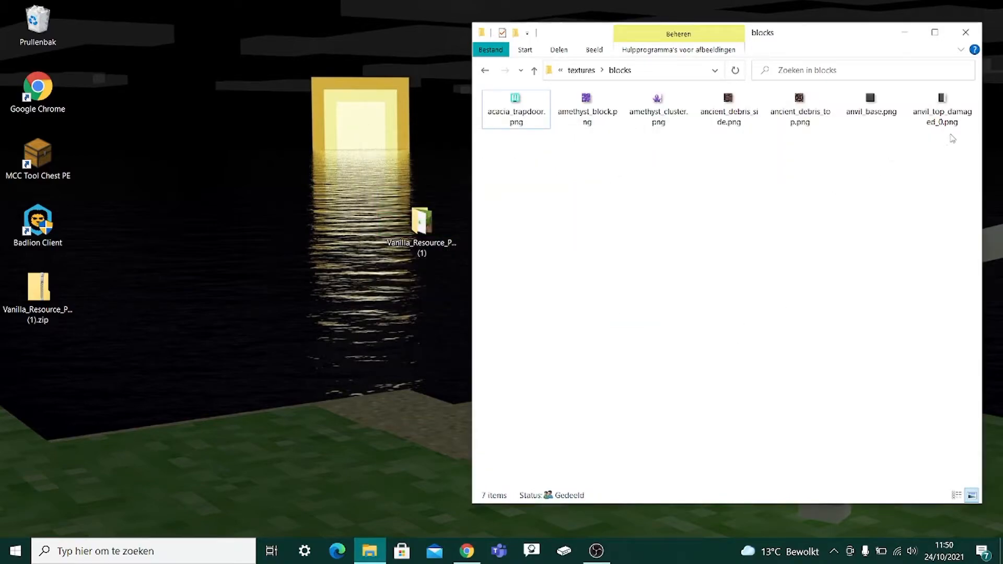
{"action": "left_click_drag", "start_coordinate": [949, 130], "coordinate": [586, 98]}
{"action": "right_click", "coordinate": [672, 108]}
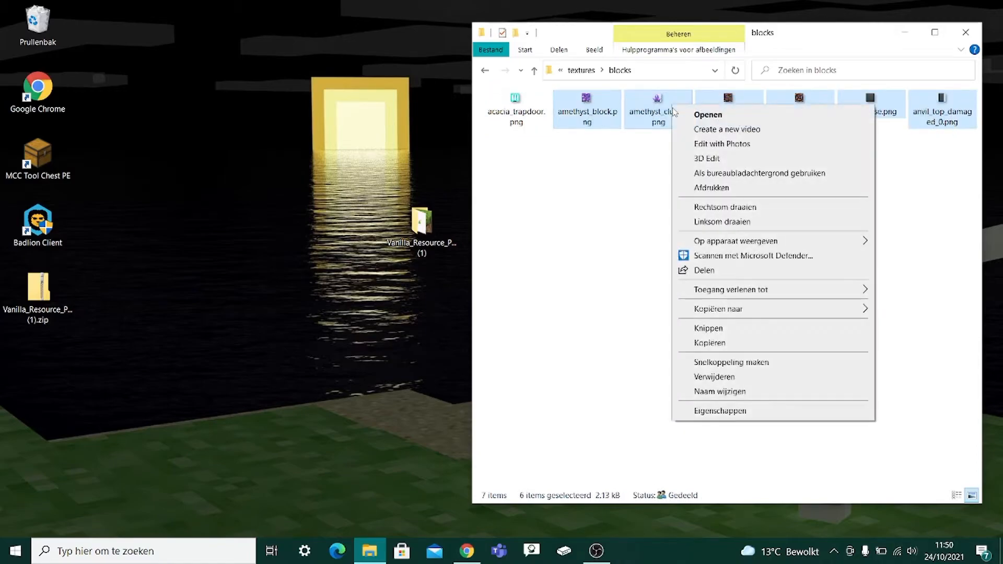
{"action": "left_click", "coordinate": [730, 383]}
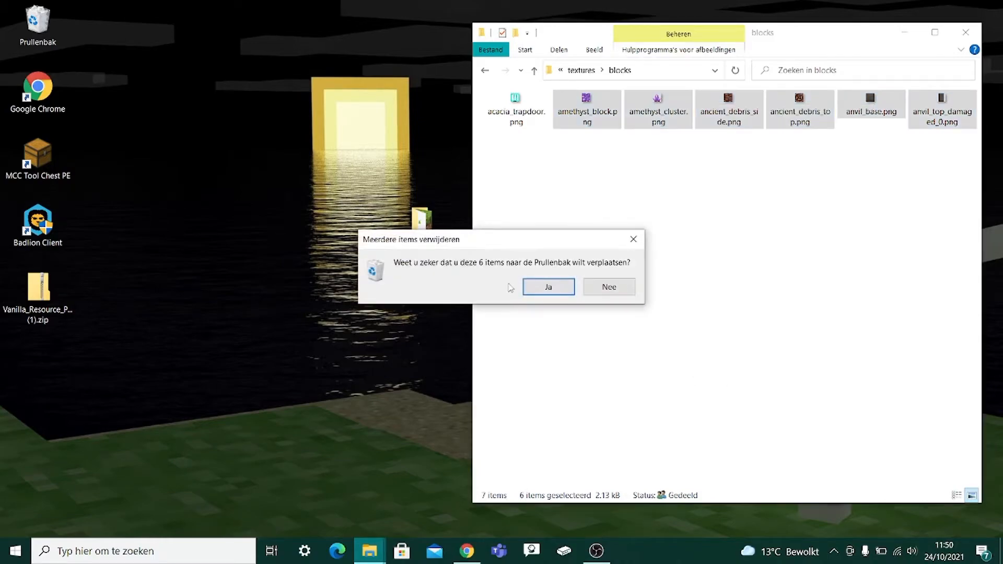
{"action": "left_click", "coordinate": [542, 288]}
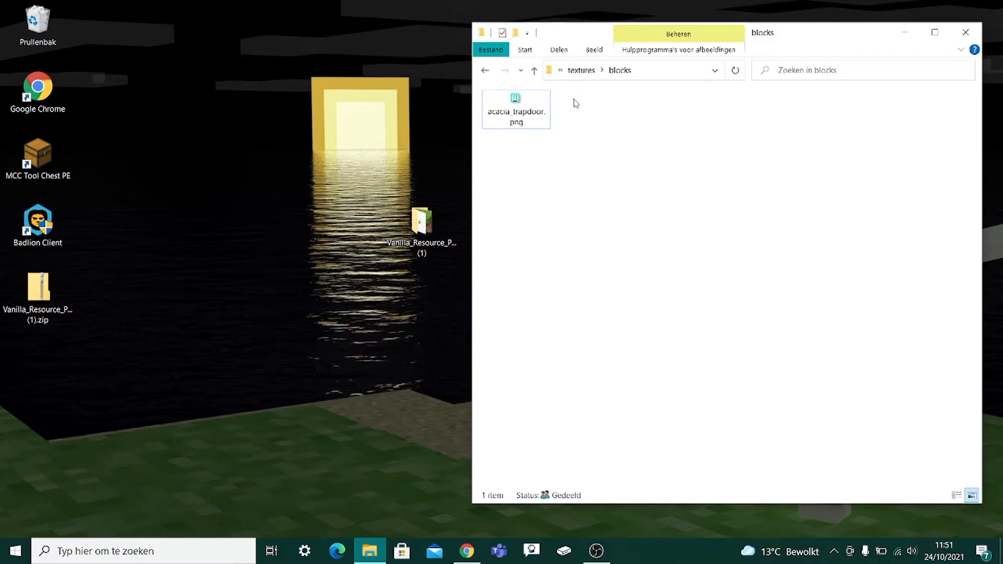
Step: Go to the items folder inside textures and open amethyst_shard.png for editing in Paint 3D
{"action": "left_click", "coordinate": [580, 70]}
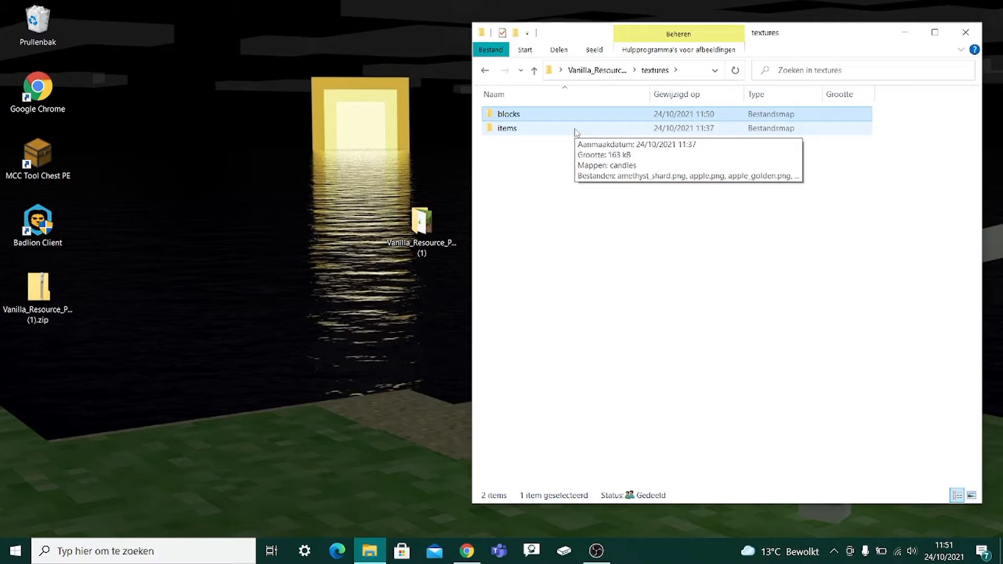
{"action": "double_click", "coordinate": [504, 128]}
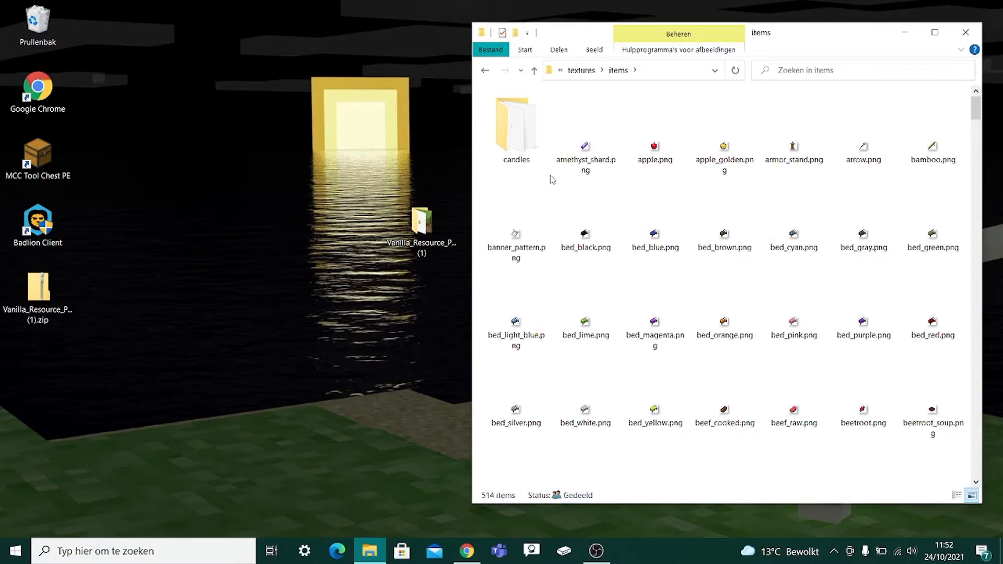
{"action": "double_click", "coordinate": [589, 172]}
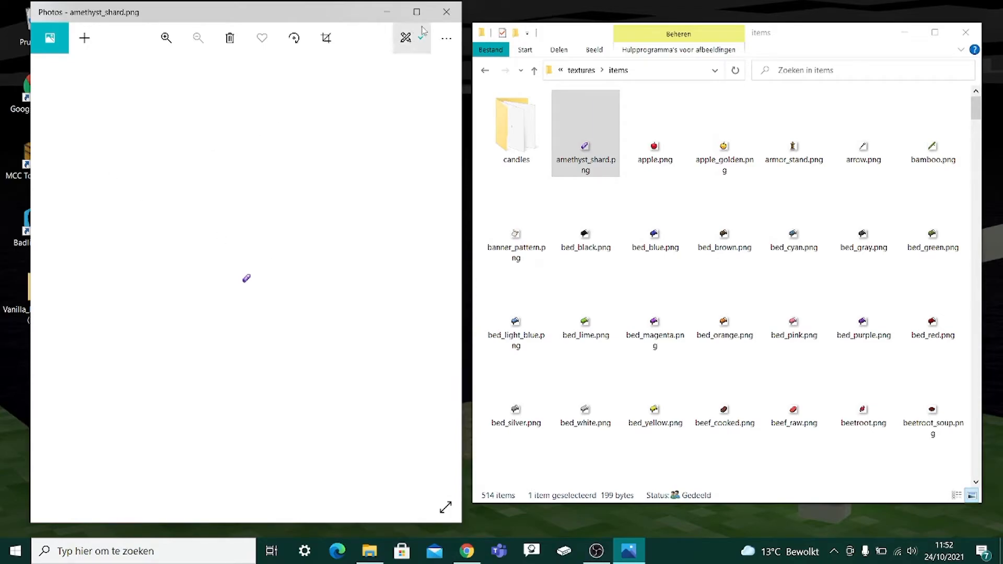
{"action": "left_click", "coordinate": [407, 37]}
{"action": "left_click", "coordinate": [398, 228]}
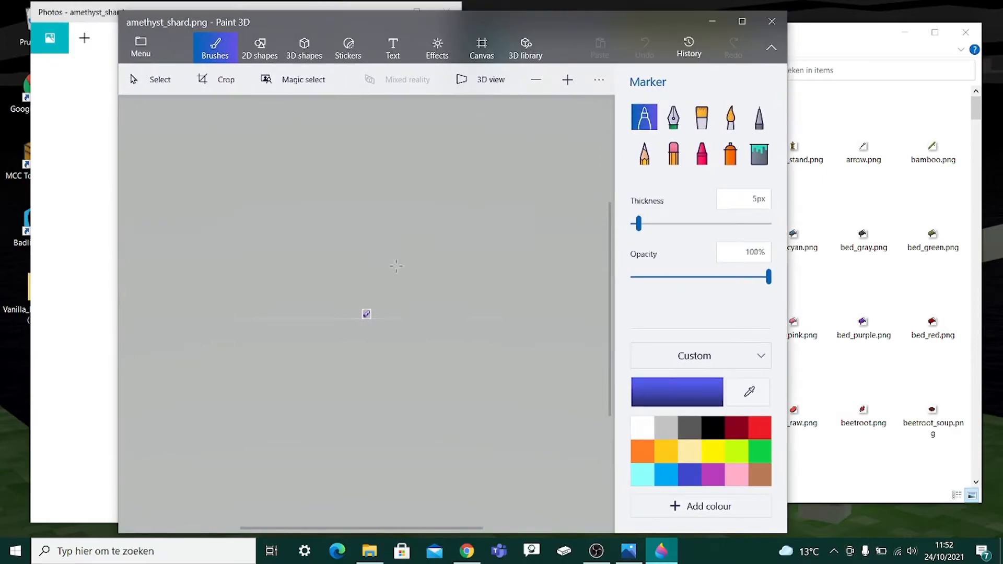
{"action": "scroll", "coordinate": [375, 317], "scroll_direction": "up", "scroll_amount": 5}
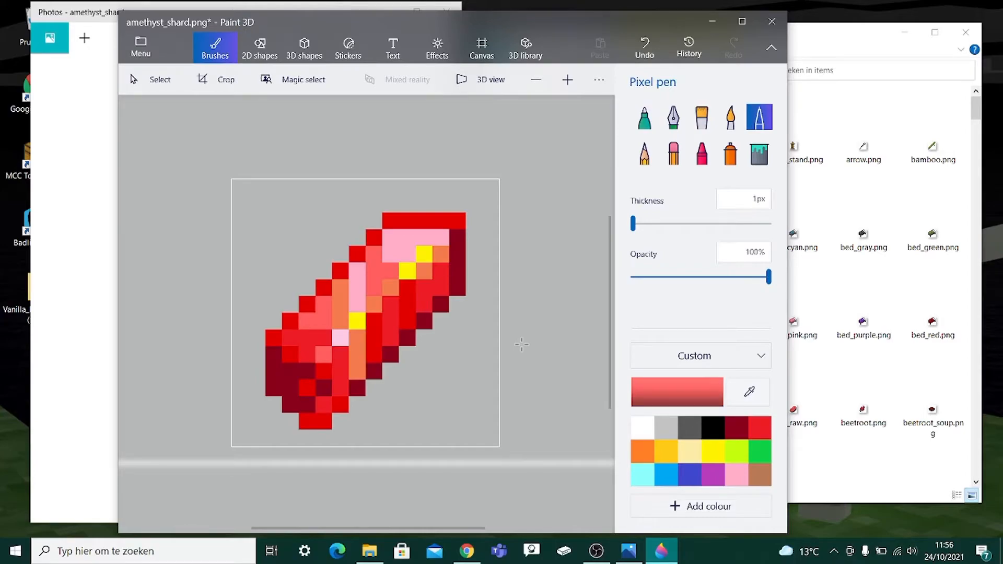
Step: Save the recoloured amethyst_shard.png, and close Paint 3D and the Photos window
{"action": "key", "text": "ctrl+s"}
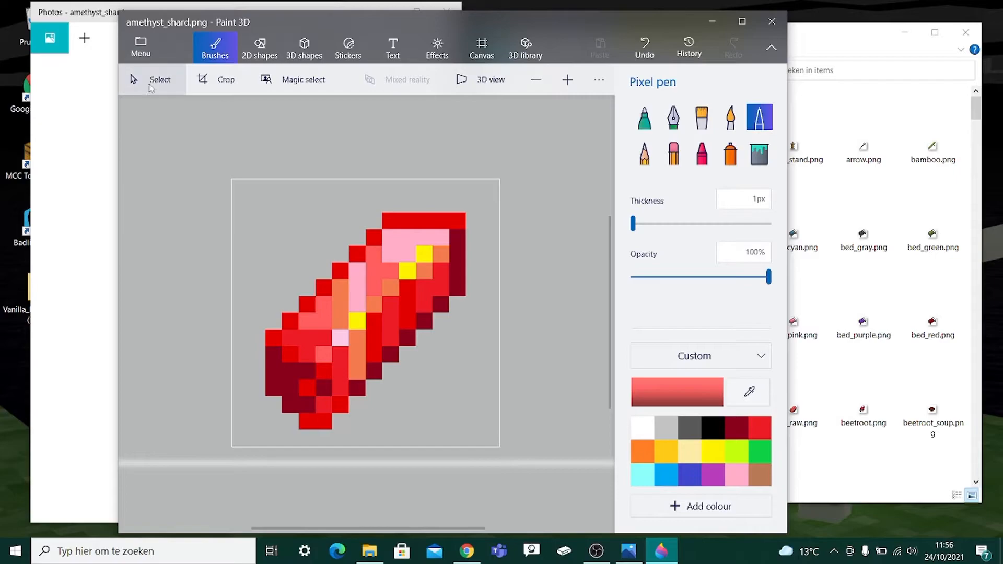
{"action": "left_click", "coordinate": [141, 47]}
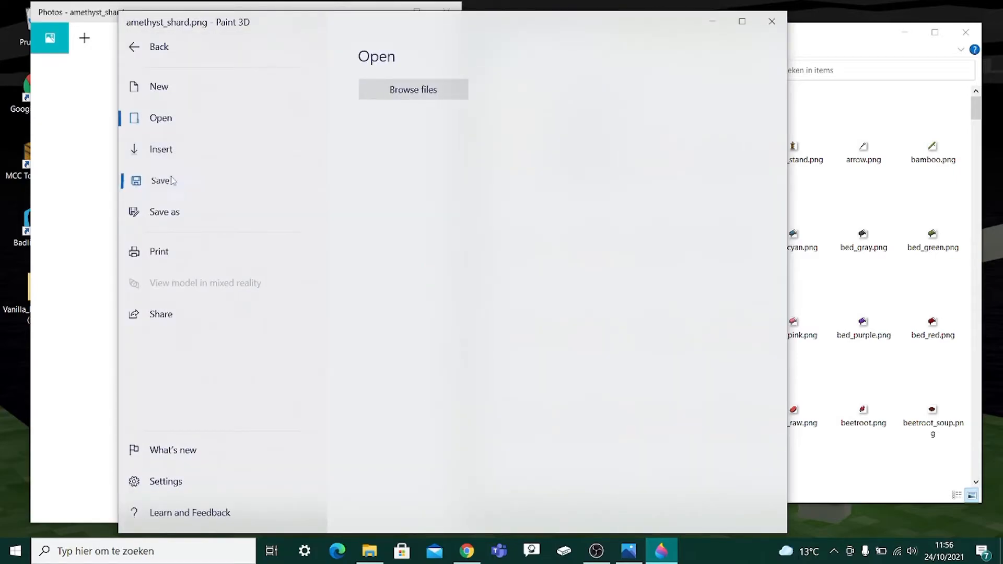
{"action": "left_click", "coordinate": [179, 182]}
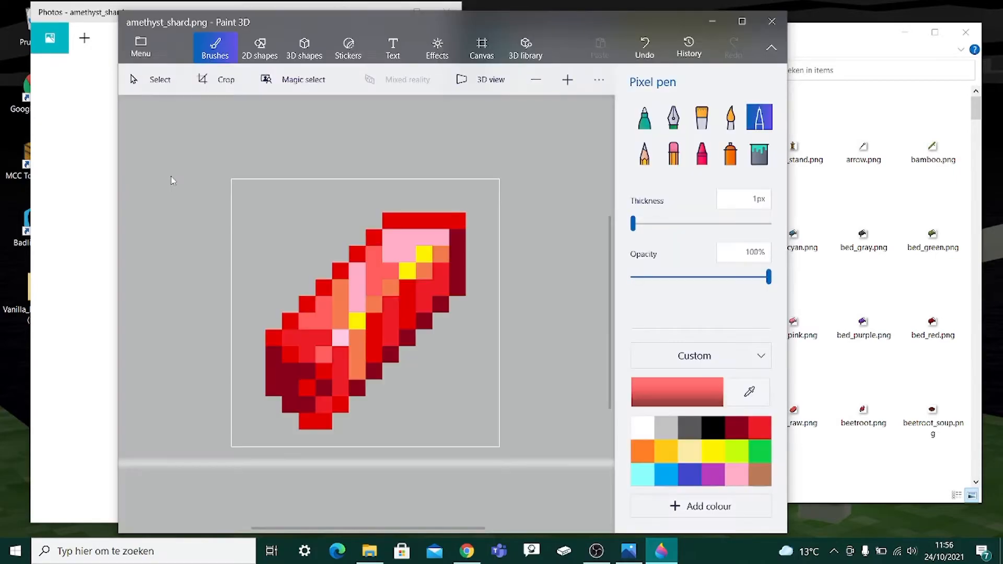
{"action": "left_click", "coordinate": [772, 23]}
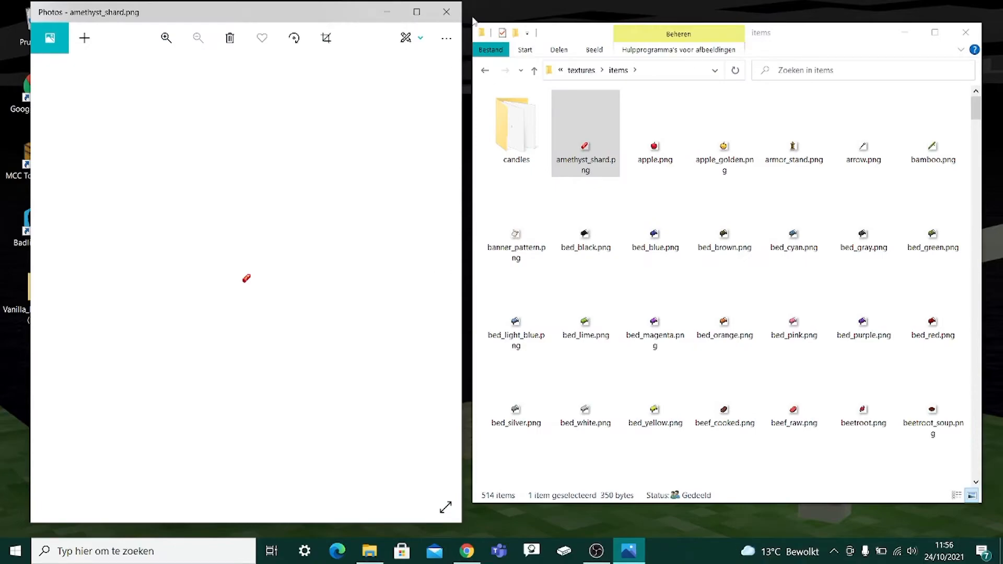
{"action": "left_click", "coordinate": [447, 12]}
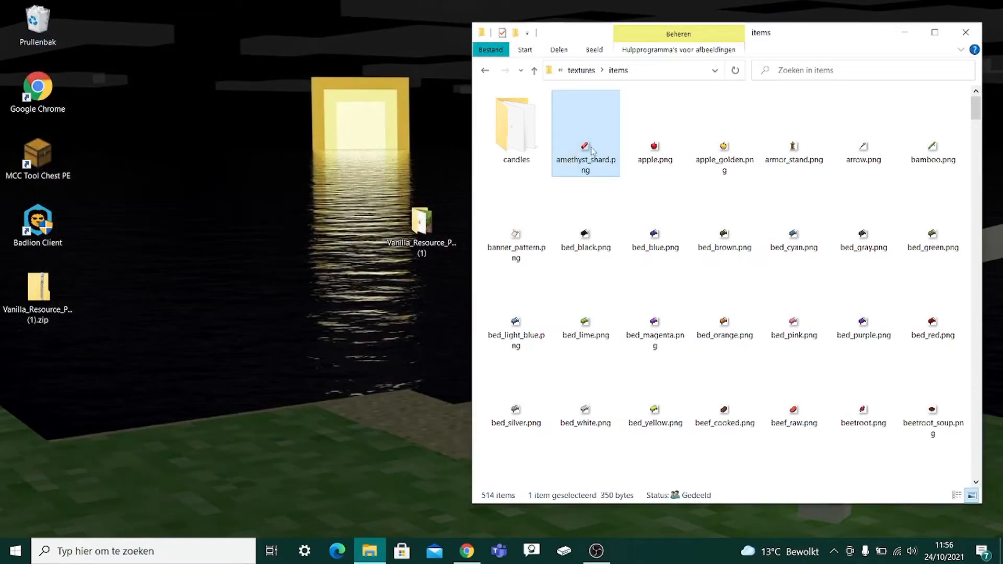
Step: Open the saved amethyst_shard.png in Photos, examine it enlarged, and close the preview
{"action": "double_click", "coordinate": [586, 148]}
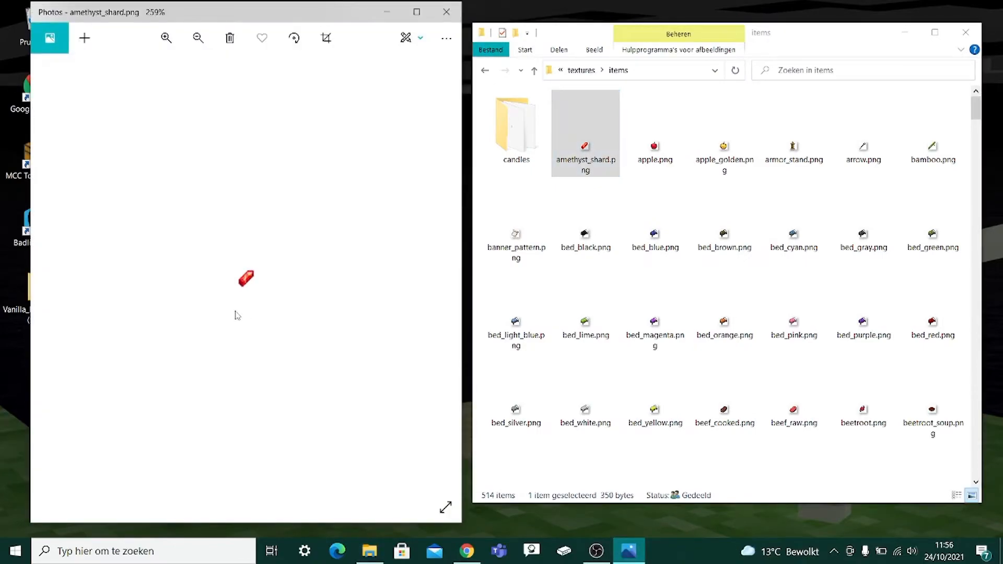
{"action": "scroll", "coordinate": [238, 312], "scroll_direction": "up", "scroll_amount": 3}
{"action": "left_click", "coordinate": [447, 12]}
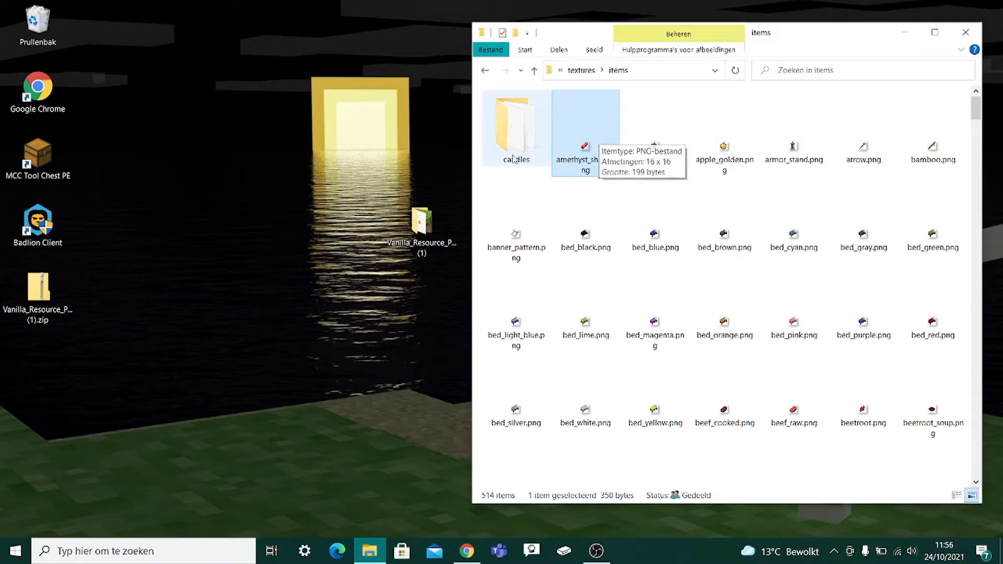
Step: Delete the candles folder from the items folder
{"action": "right_click", "coordinate": [517, 110]}
{"action": "left_click", "coordinate": [549, 333]}
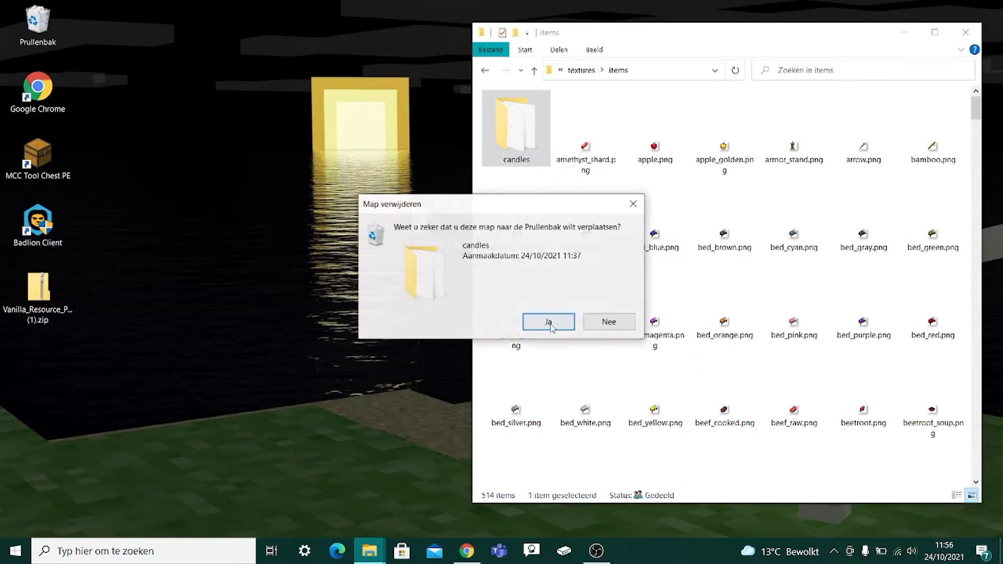
{"action": "left_click", "coordinate": [558, 326]}
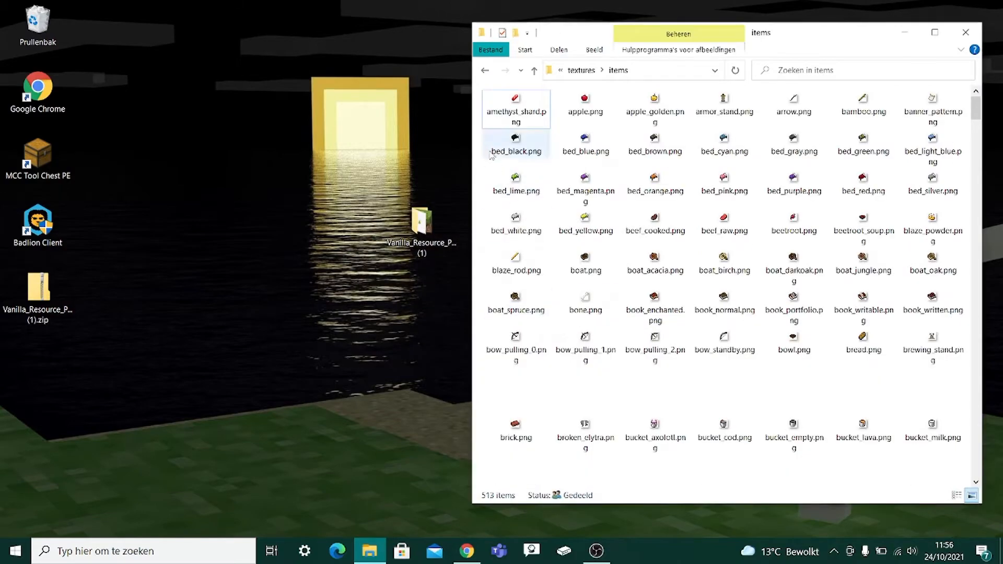
Step: Delete every texture in the items folder except the edited amethyst_shard.png
{"action": "left_click_drag", "start_coordinate": [481, 151], "coordinate": [947, 497]}
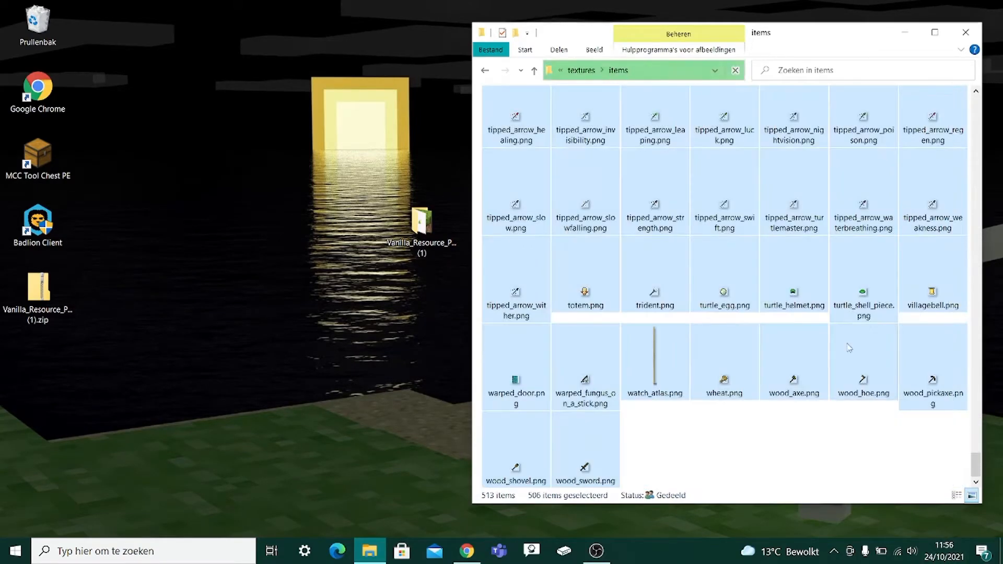
{"action": "right_click", "coordinate": [743, 362]}
{"action": "left_click", "coordinate": [768, 317]}
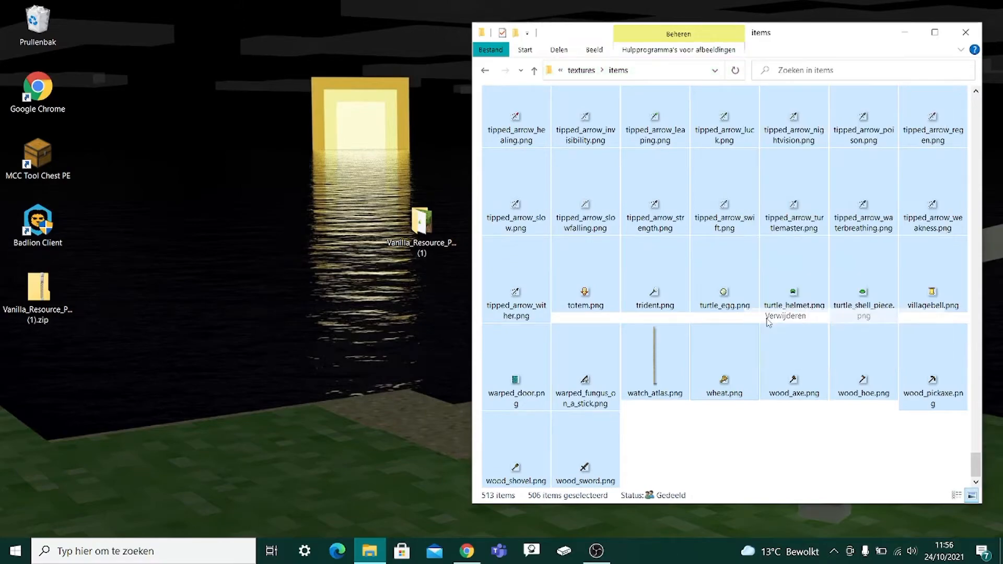
{"action": "left_click", "coordinate": [542, 293]}
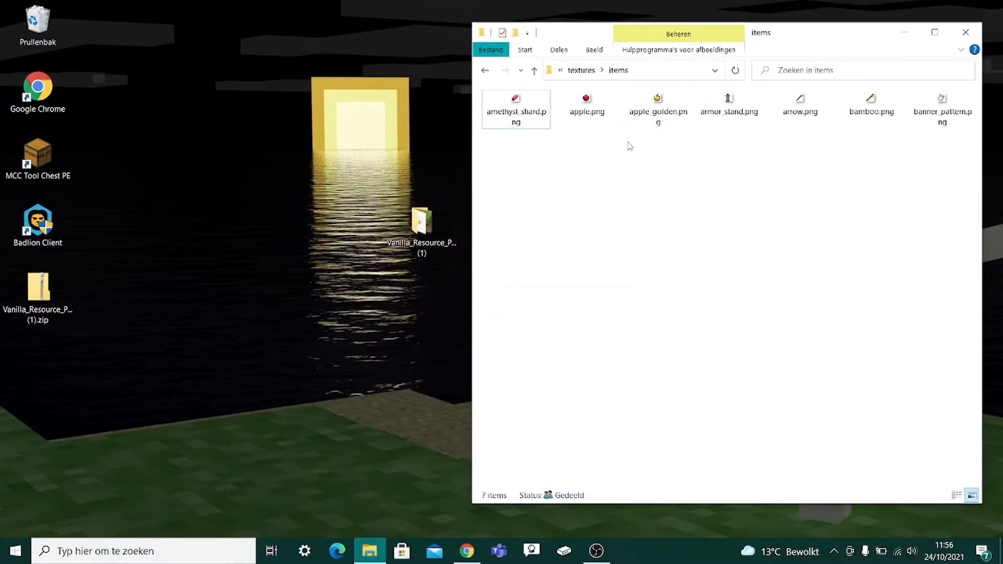
{"action": "left_click_drag", "start_coordinate": [593, 141], "coordinate": [943, 93]}
{"action": "right_click", "coordinate": [801, 105]}
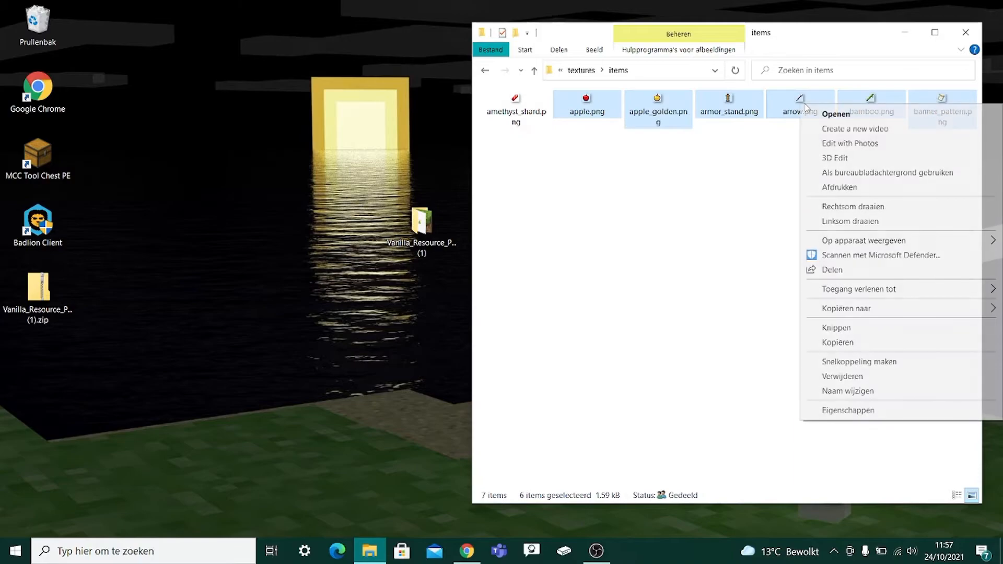
{"action": "left_click", "coordinate": [842, 377]}
{"action": "left_click", "coordinate": [547, 287]}
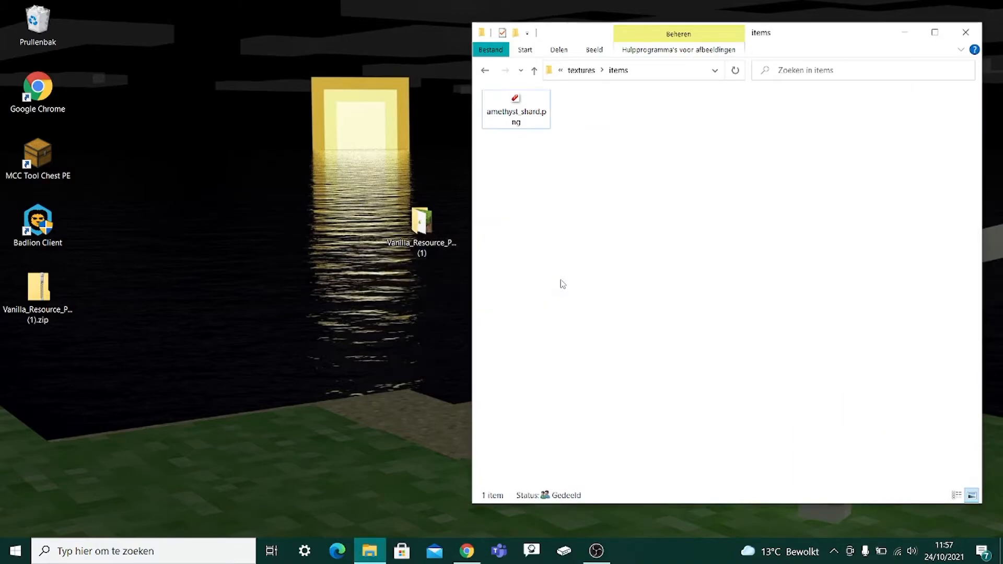
Step: Return to the resource pack's root folder, view pack_icon.png in Photos, and close the preview
{"action": "left_click", "coordinate": [576, 73]}
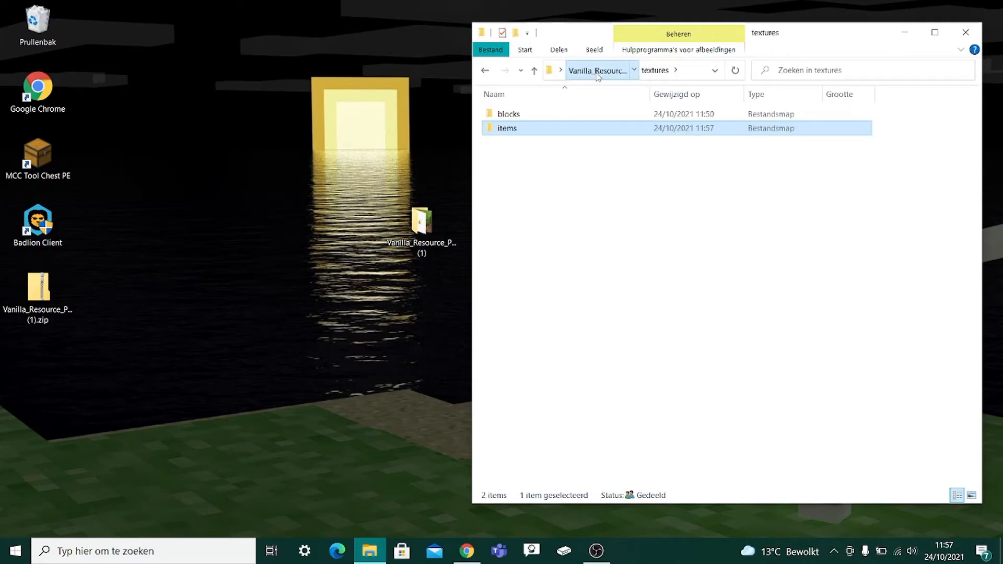
{"action": "left_click", "coordinate": [593, 70]}
{"action": "left_click", "coordinate": [591, 197]}
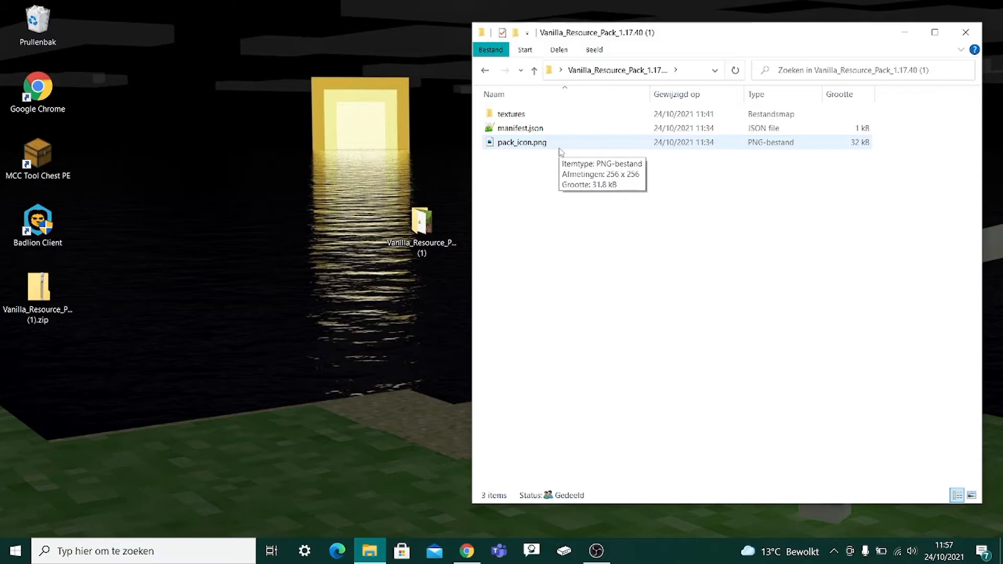
{"action": "left_click", "coordinate": [545, 149]}
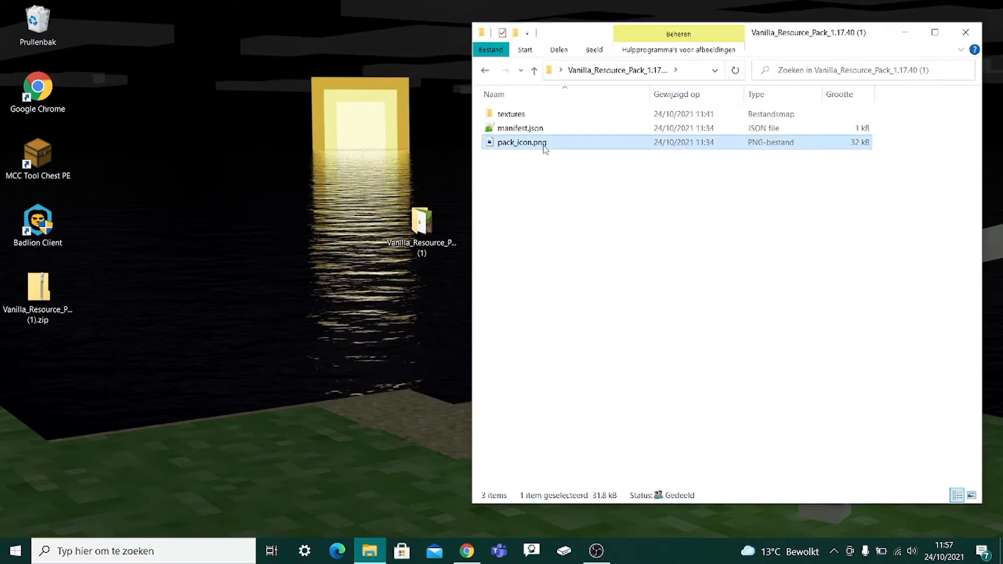
{"action": "double_click", "coordinate": [544, 149]}
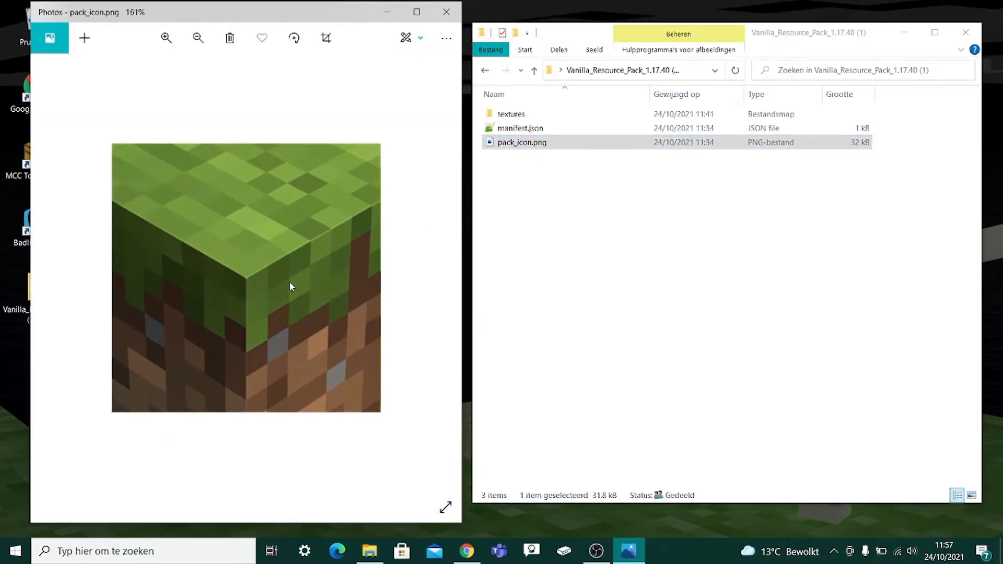
{"action": "left_click", "coordinate": [445, 15]}
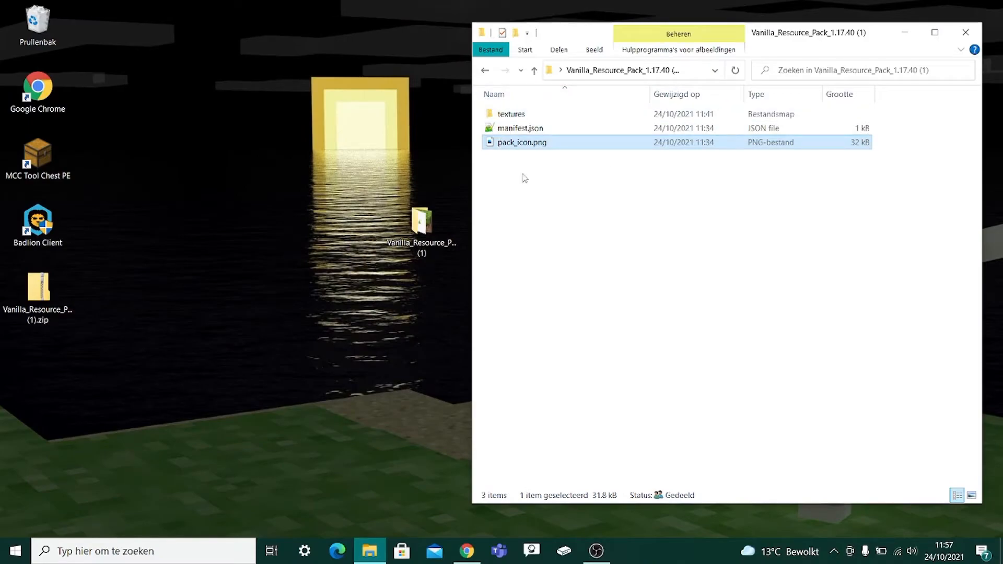
Step: Delete pack_icon.png from the resource pack's root folder and paste the copied ITSME64 256x256.png in its place
{"action": "left_click", "coordinate": [629, 221]}
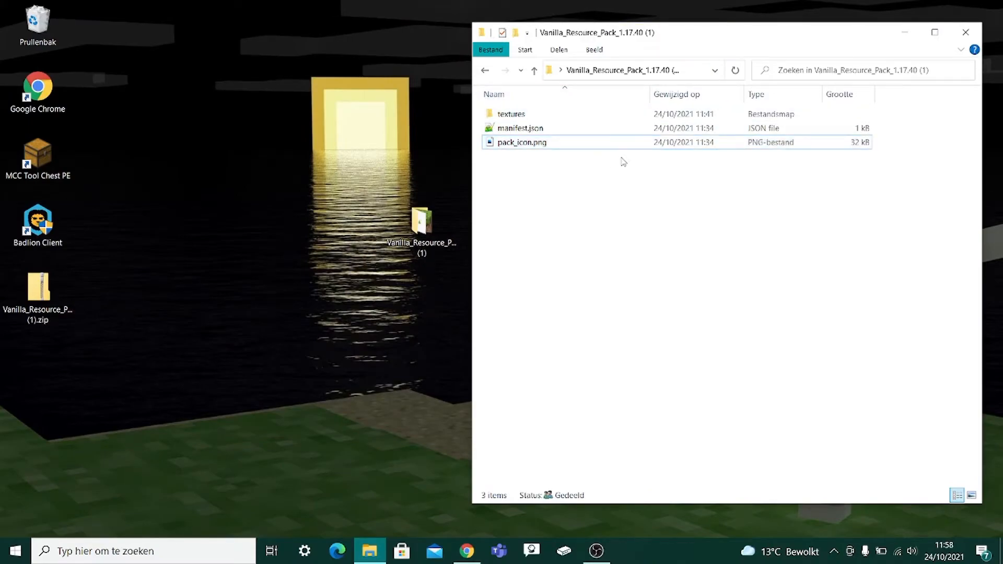
{"action": "right_click", "coordinate": [587, 151]}
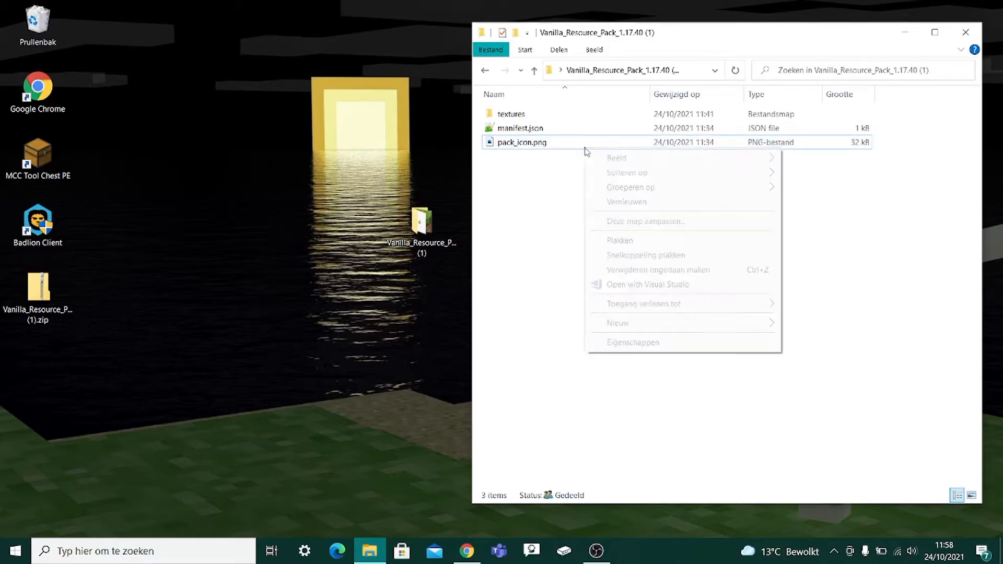
{"action": "right_click", "coordinate": [511, 140]}
{"action": "left_click", "coordinate": [558, 454]}
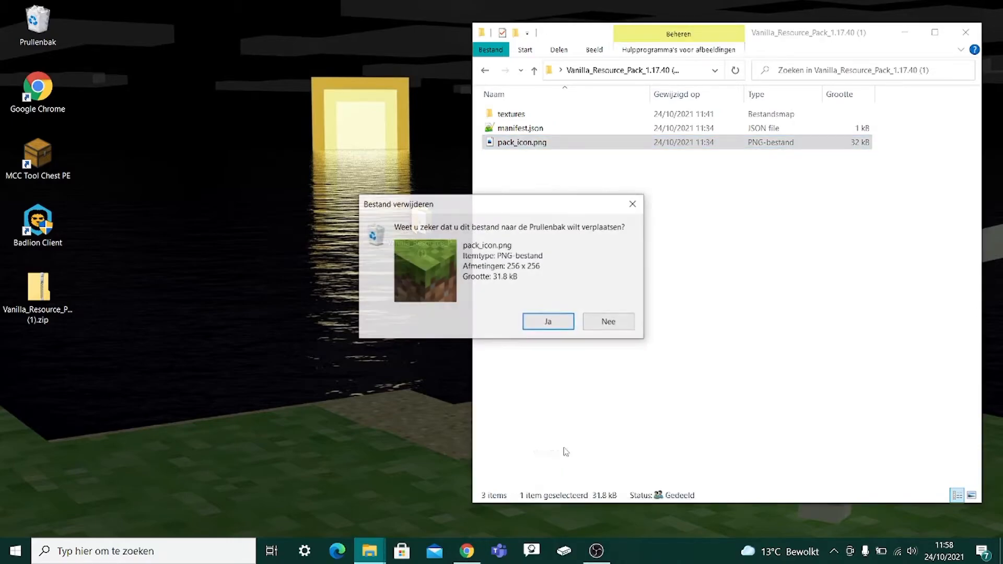
{"action": "left_click", "coordinate": [546, 322]}
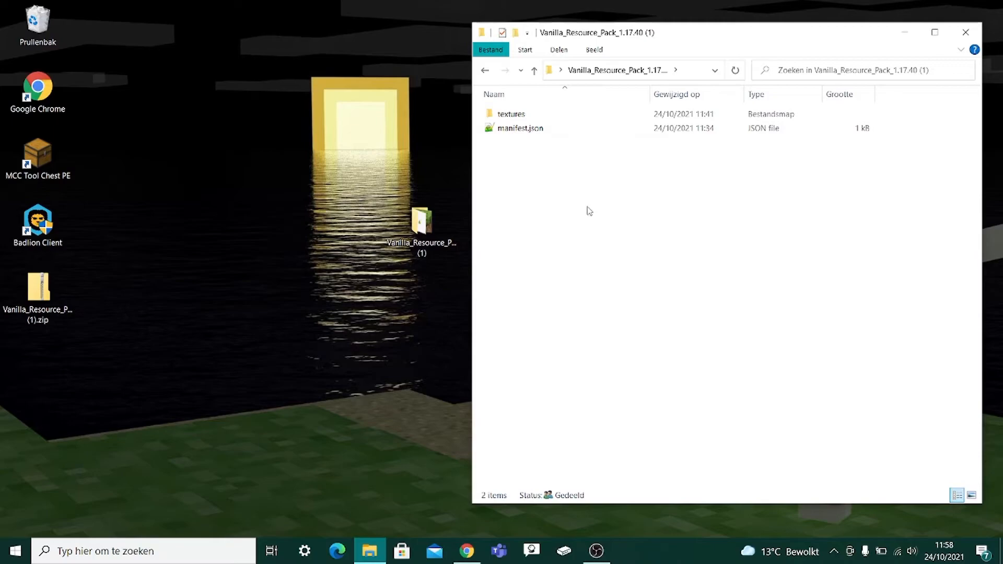
{"action": "key", "text": "ctrl+v"}
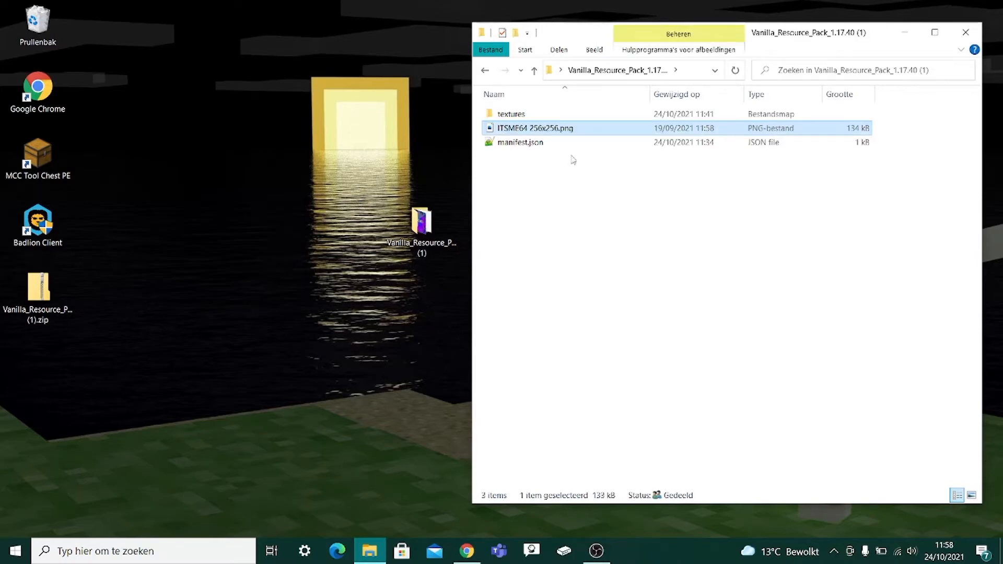
Step: View ITSME64 256x256.png enlarged in Photos and close the preview
{"action": "double_click", "coordinate": [549, 130]}
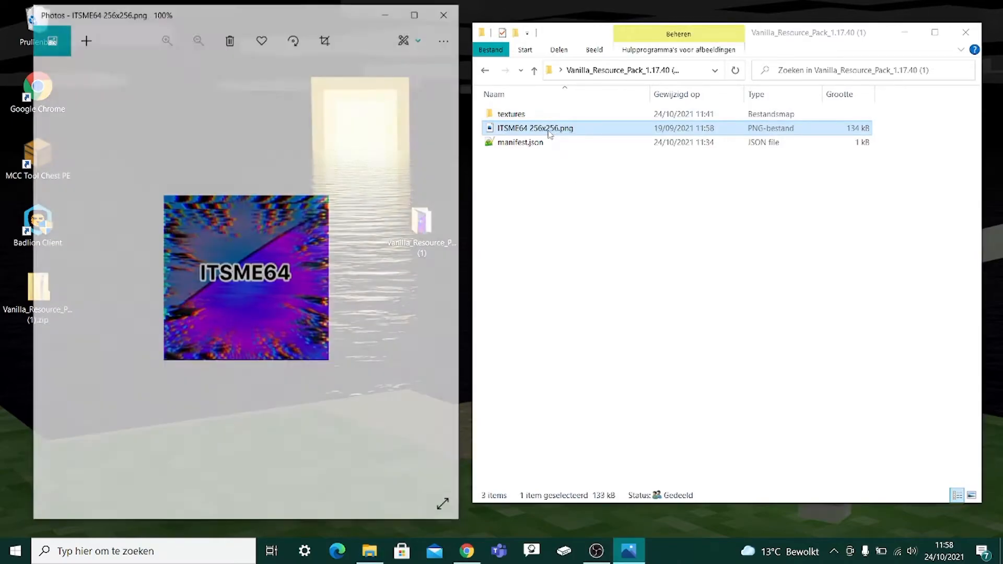
{"action": "scroll", "coordinate": [284, 278], "scroll_direction": "up", "scroll_amount": 1}
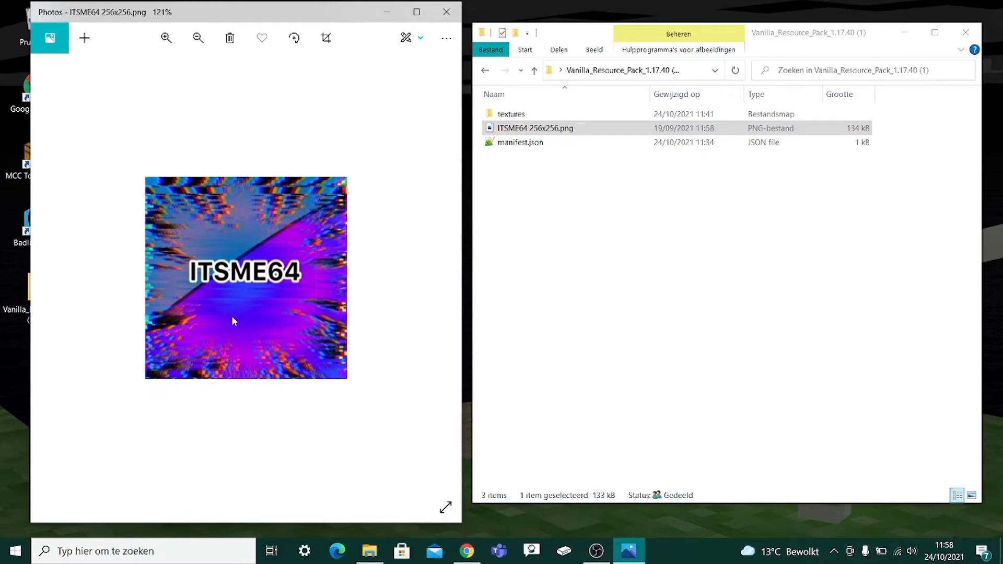
{"action": "left_click", "coordinate": [447, 14]}
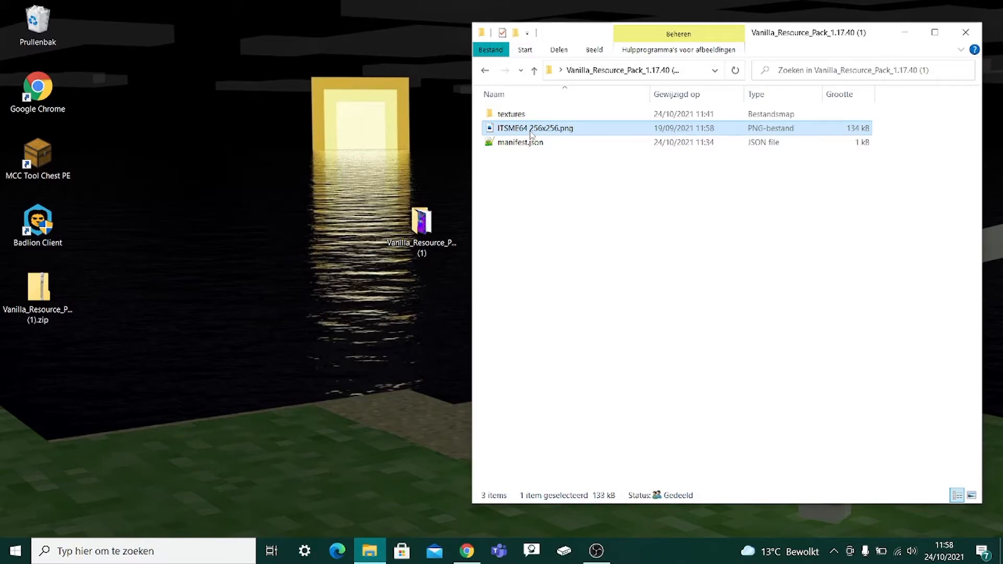
Step: Rename ITSME64 256x256.png as pack_icon.png
{"action": "right_click", "coordinate": [530, 133]}
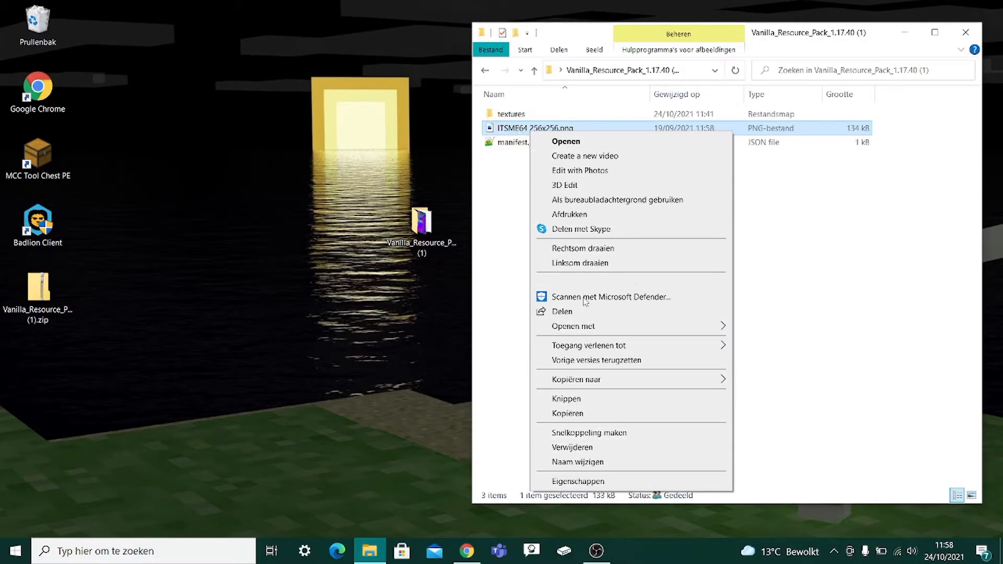
{"action": "left_click", "coordinate": [596, 462]}
{"action": "type", "text": "p"}
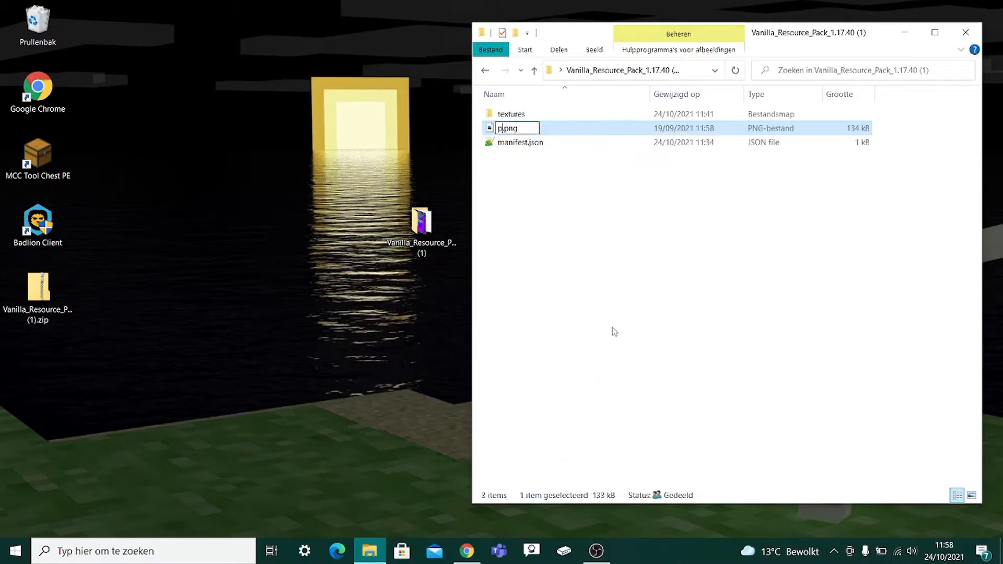
{"action": "type", "text": "ack_icon"}
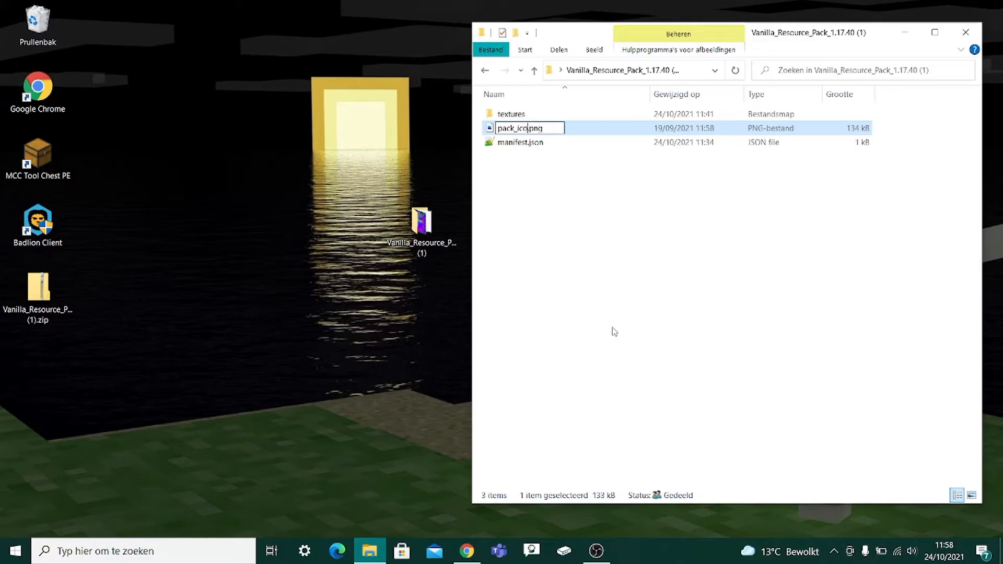
{"action": "left_click", "coordinate": [559, 179]}
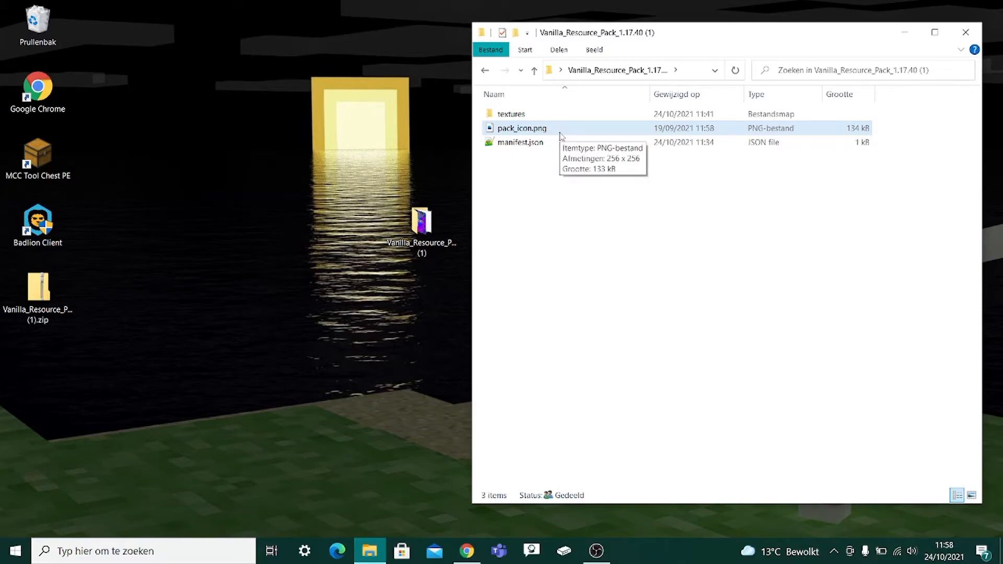
Step: Open manifest.json in Notepad++, accept the privacy policy, and resize the editor window to sit beside the folder window
{"action": "left_click", "coordinate": [534, 147]}
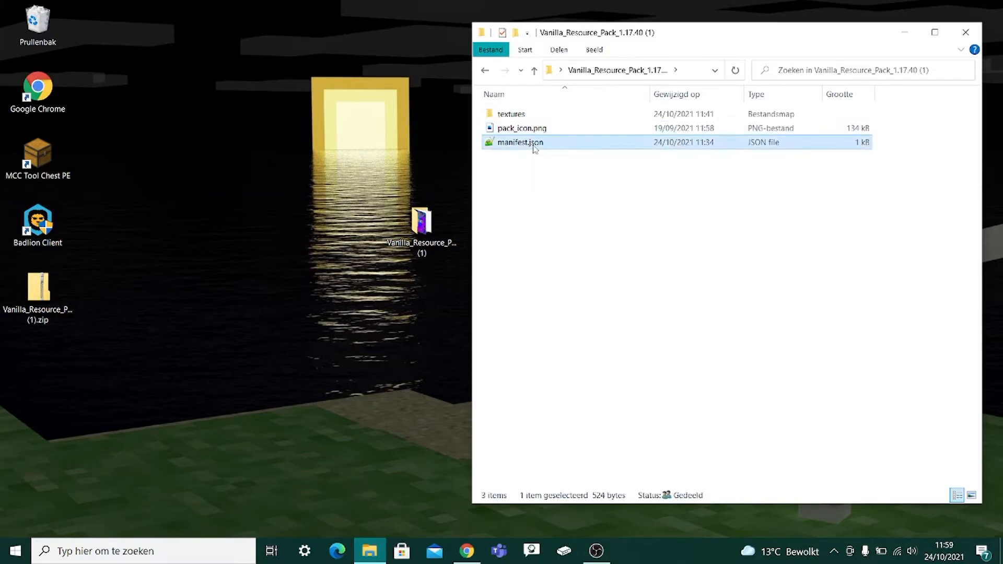
{"action": "double_click", "coordinate": [534, 147]}
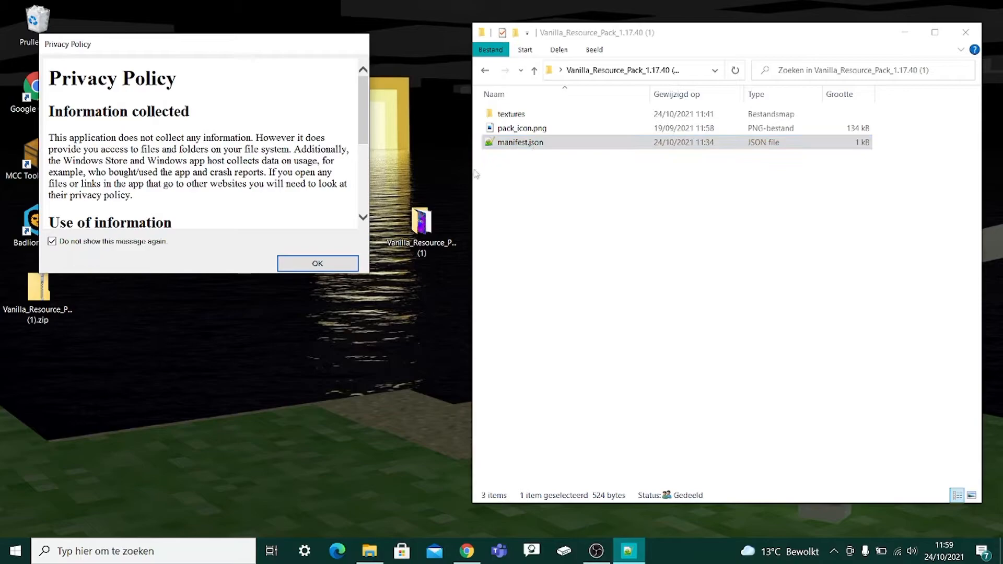
{"action": "scroll", "coordinate": [280, 170], "scroll_direction": "down", "scroll_amount": 2}
{"action": "left_click", "coordinate": [311, 266]}
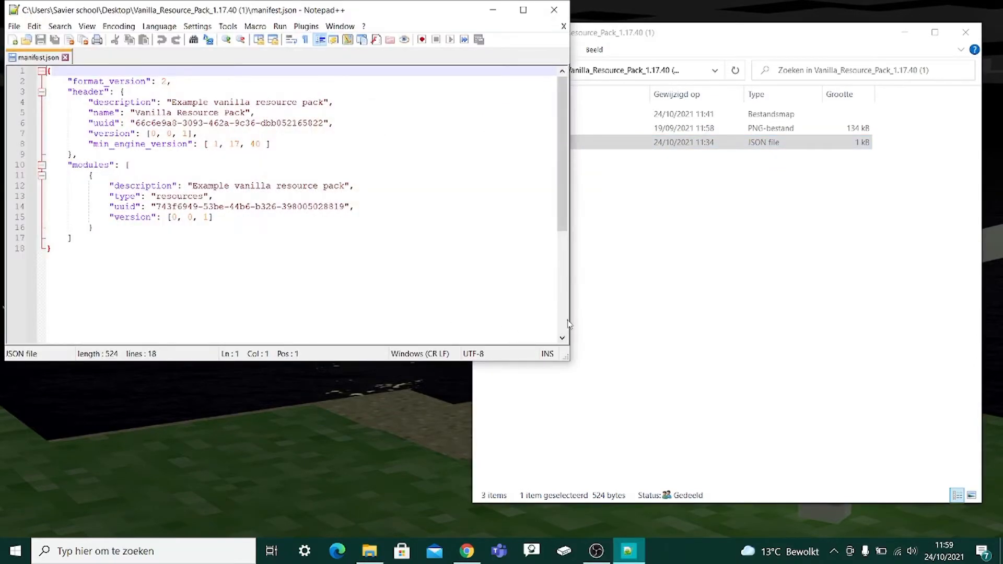
{"action": "left_click_drag", "start_coordinate": [570, 317], "coordinate": [461, 307]}
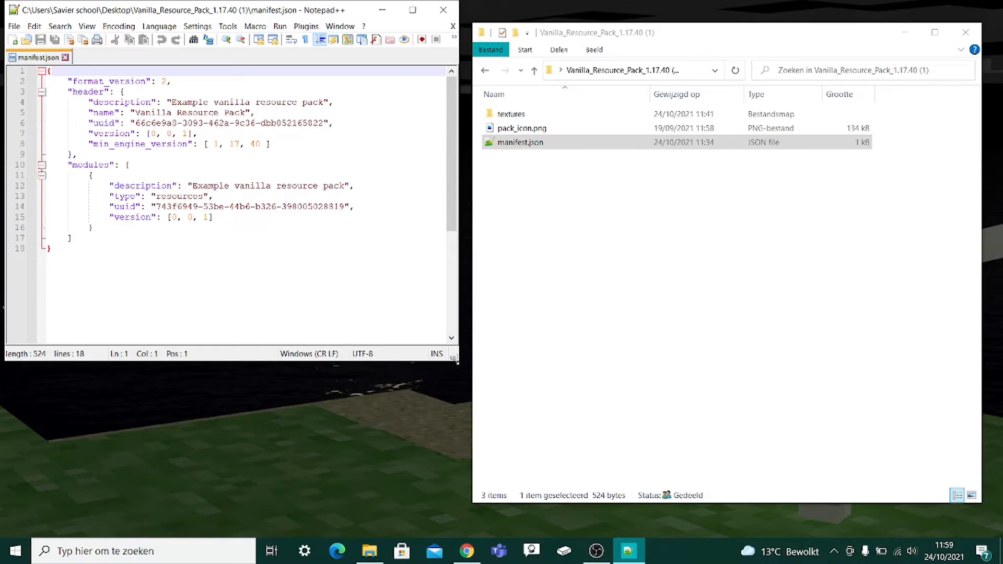
{"action": "left_click_drag", "start_coordinate": [457, 360], "coordinate": [468, 518]}
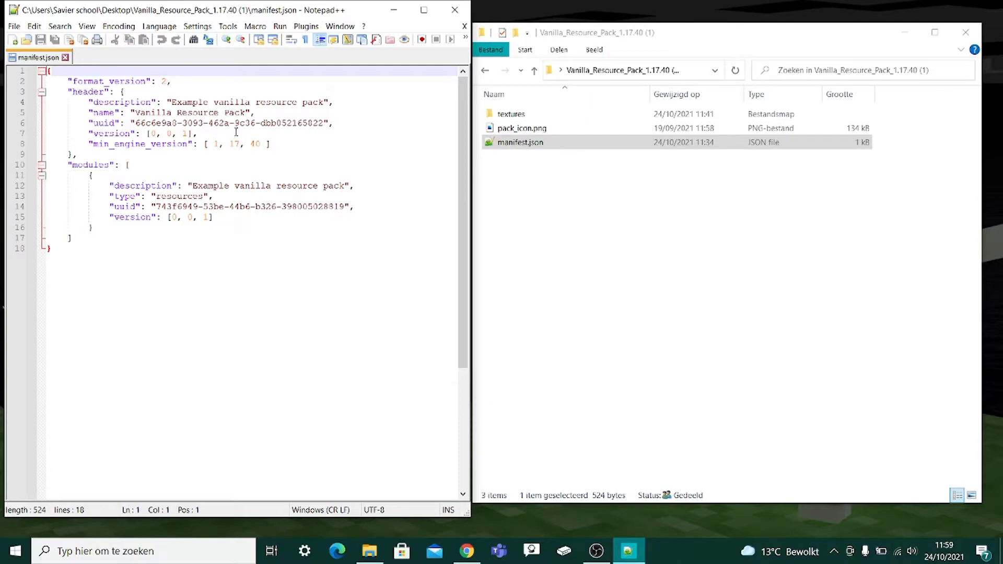
Step: Replace the header description in manifest.json with "Ice trapdoor and fire shard."
{"action": "left_click_drag", "start_coordinate": [170, 102], "coordinate": [325, 103]}
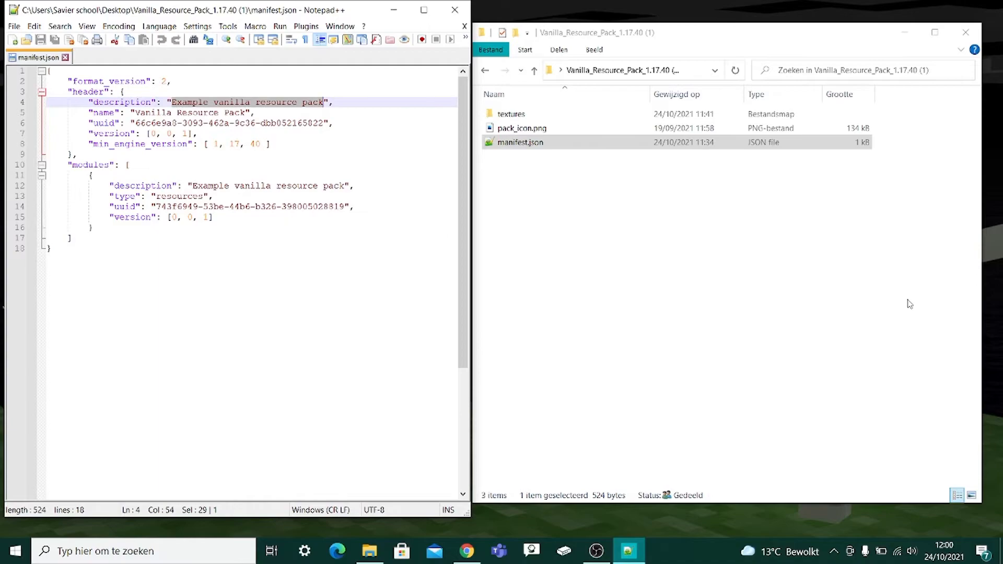
{"action": "type", "text": "Ice "}
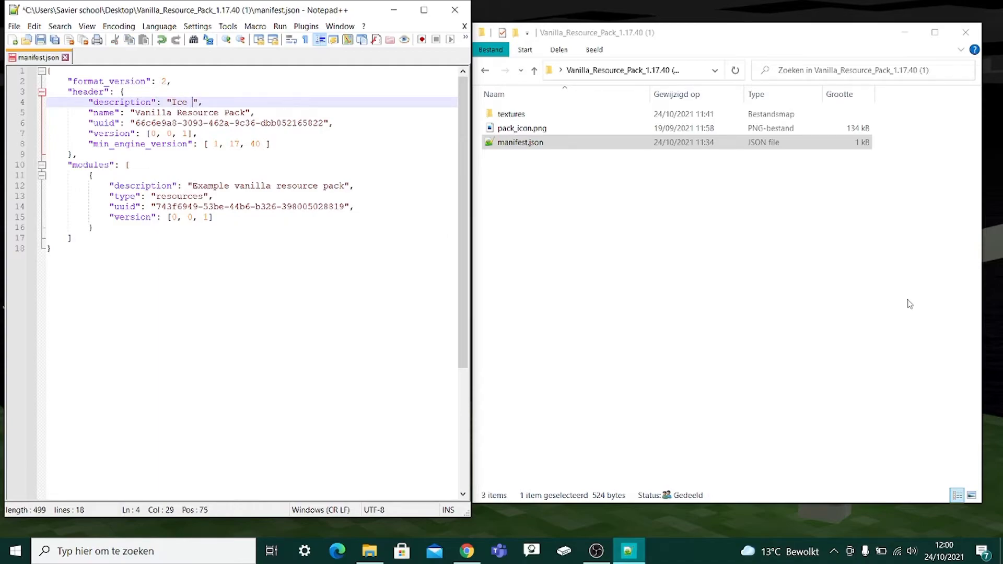
{"action": "type", "text": "trapdoor and fire shard"}
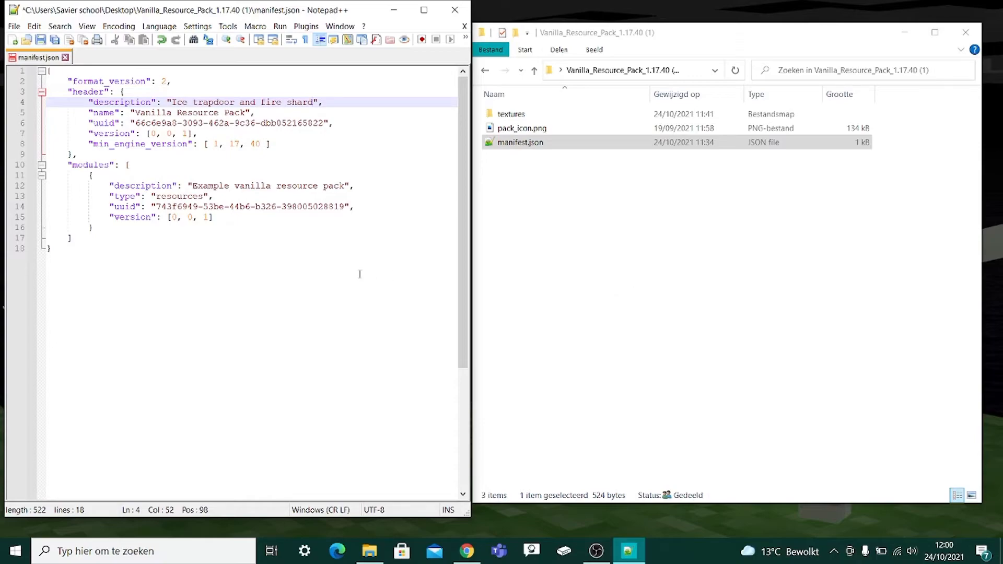
{"action": "type", "text": "."}
Step: Change the pack name in the manifest header to "Itsme64's Pack"
{"action": "left_click_drag", "start_coordinate": [135, 112], "coordinate": [246, 112]}
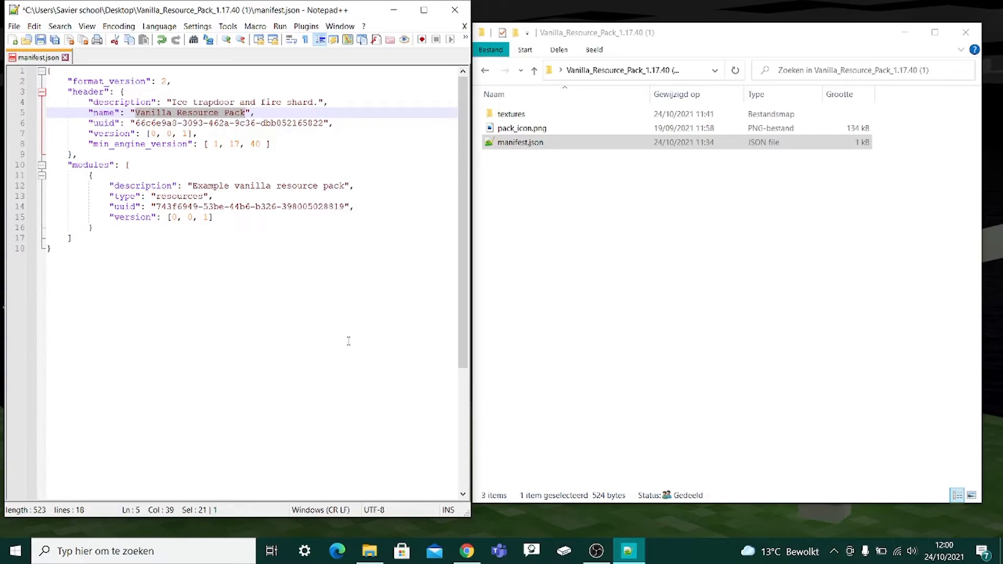
{"action": "type", "text": "Itsme64"}
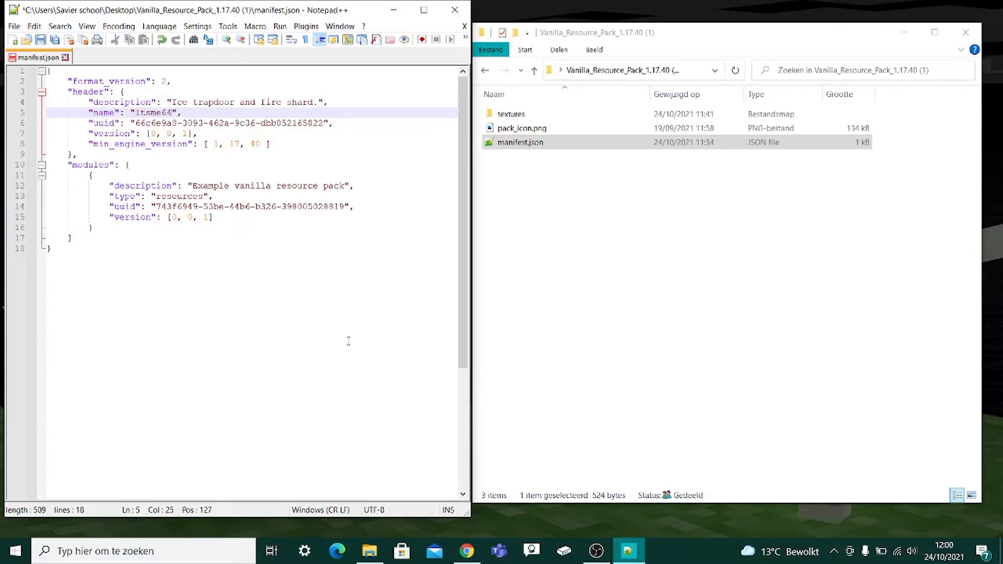
{"action": "type", "text": "'s "}
{"action": "type", "text": "Pakc"}
{"action": "key", "text": "BackSpace"}
{"action": "key", "text": "BackSpace"}
{"action": "type", "text": "ck"}
Step: Copy the header description over the example description in the modules section
{"action": "left_click_drag", "start_coordinate": [171, 102], "coordinate": [319, 104]}
{"action": "key", "text": "ctrl+c"}
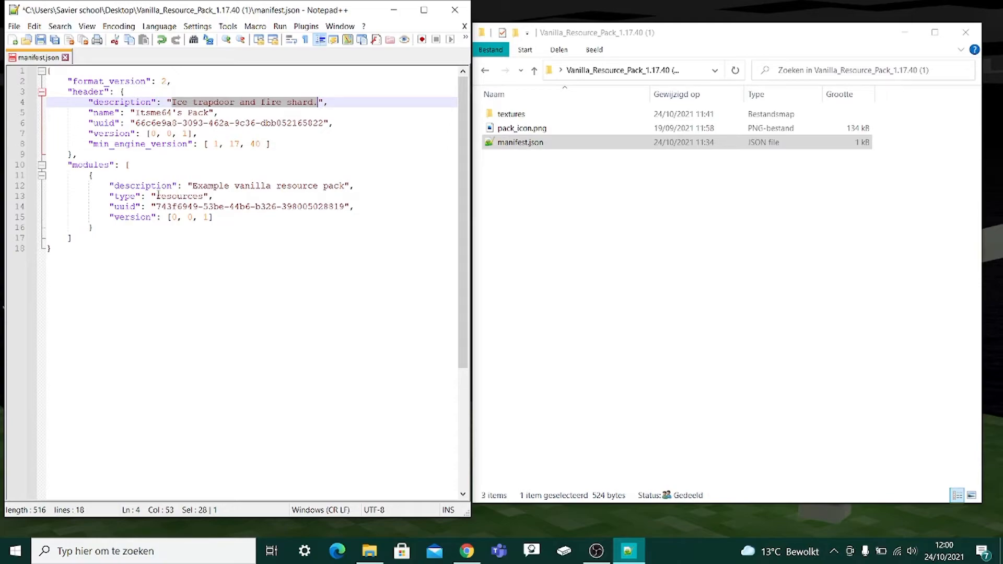
{"action": "left_click_drag", "start_coordinate": [193, 186], "coordinate": [345, 189]}
{"action": "key", "text": "ctrl+v"}
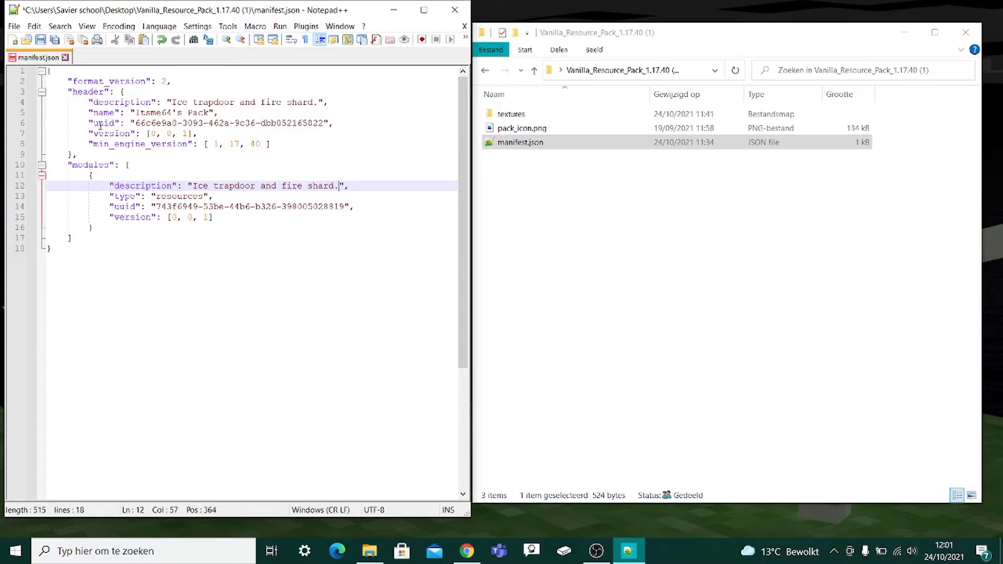
{"action": "left_click_drag", "start_coordinate": [89, 123], "coordinate": [335, 124]}
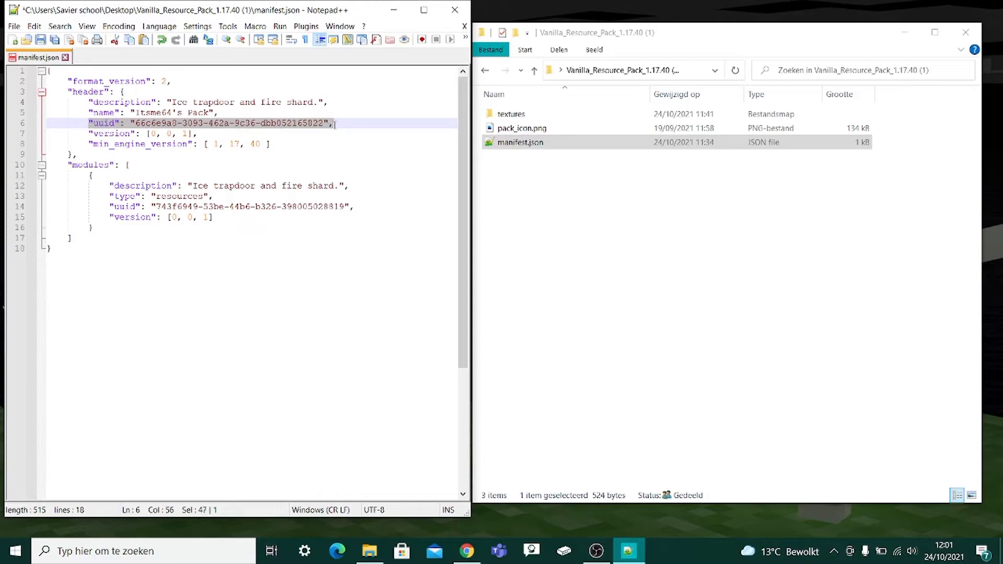
{"action": "left_click", "coordinate": [136, 123]}
{"action": "left_click_drag", "start_coordinate": [135, 123], "coordinate": [324, 124]}
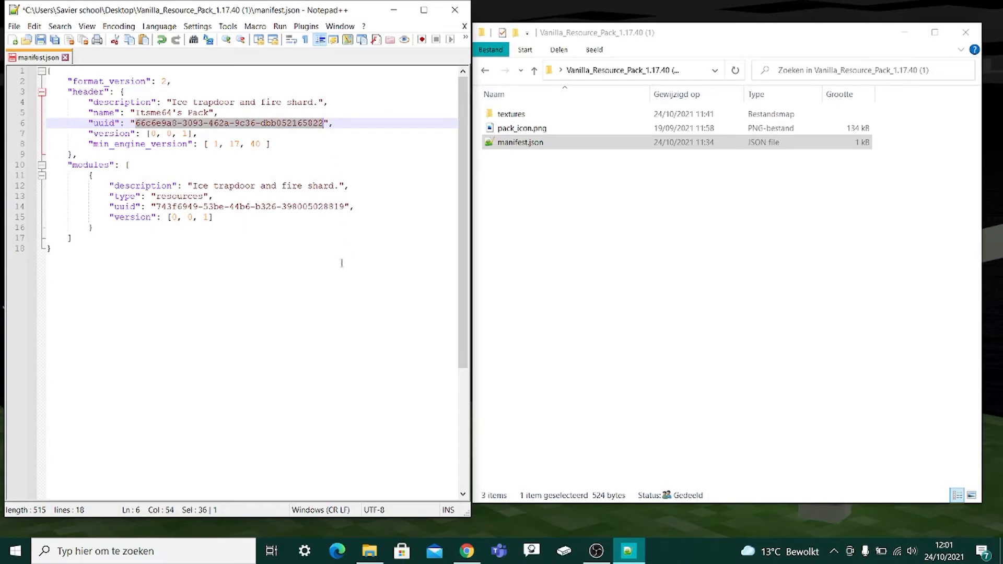
{"action": "left_click", "coordinate": [362, 208]}
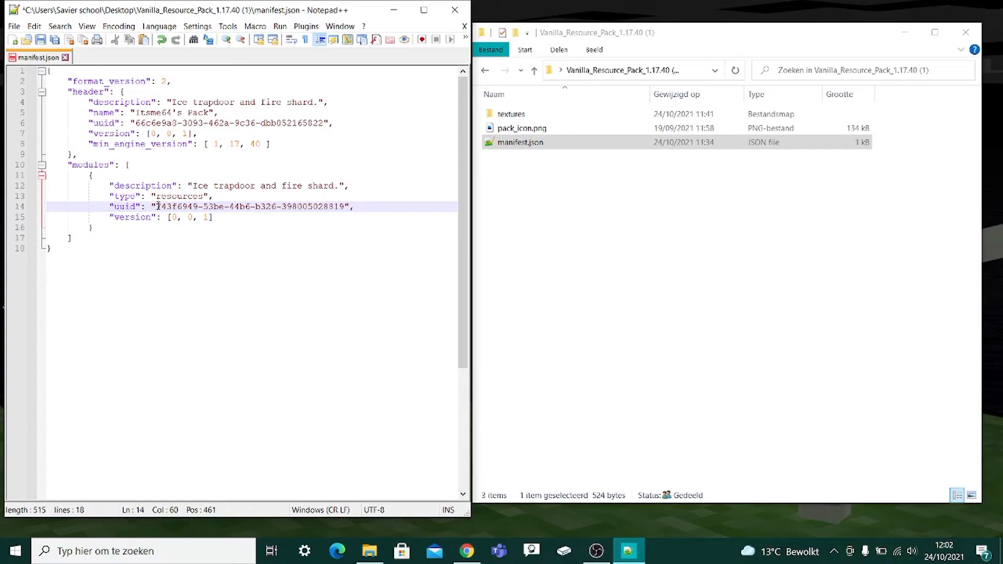
Step: Switch to the Online UUID Generator in Chrome, generate a fresh version 4 UUID, and copy it
{"action": "mouse_move", "coordinate": [471, 558]}
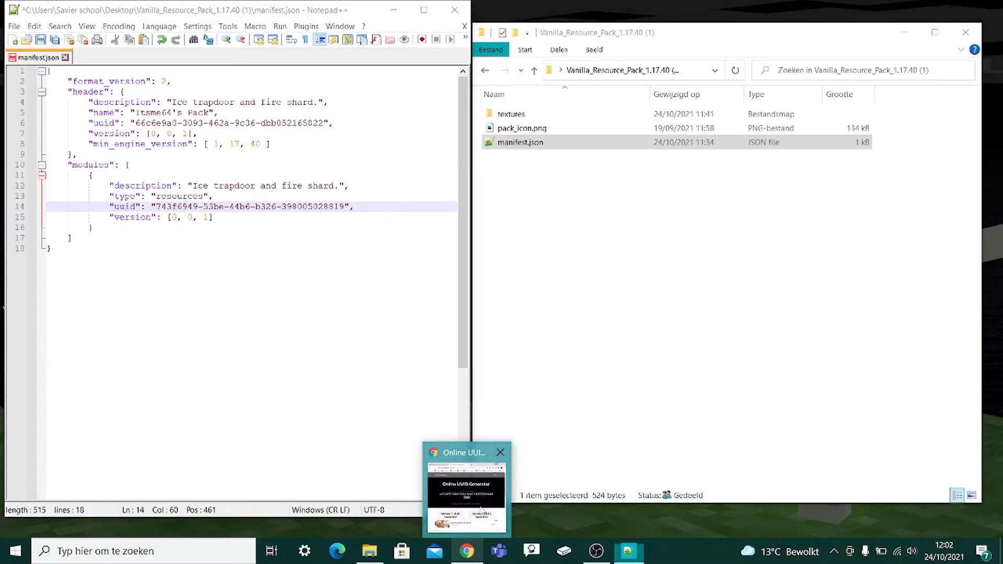
{"action": "left_click", "coordinate": [467, 494]}
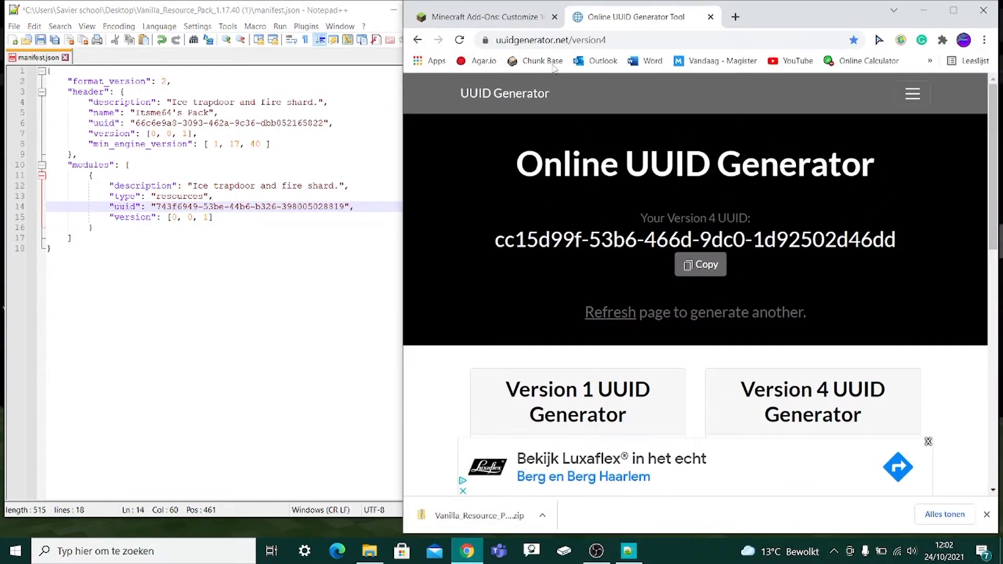
{"action": "left_click", "coordinate": [459, 39]}
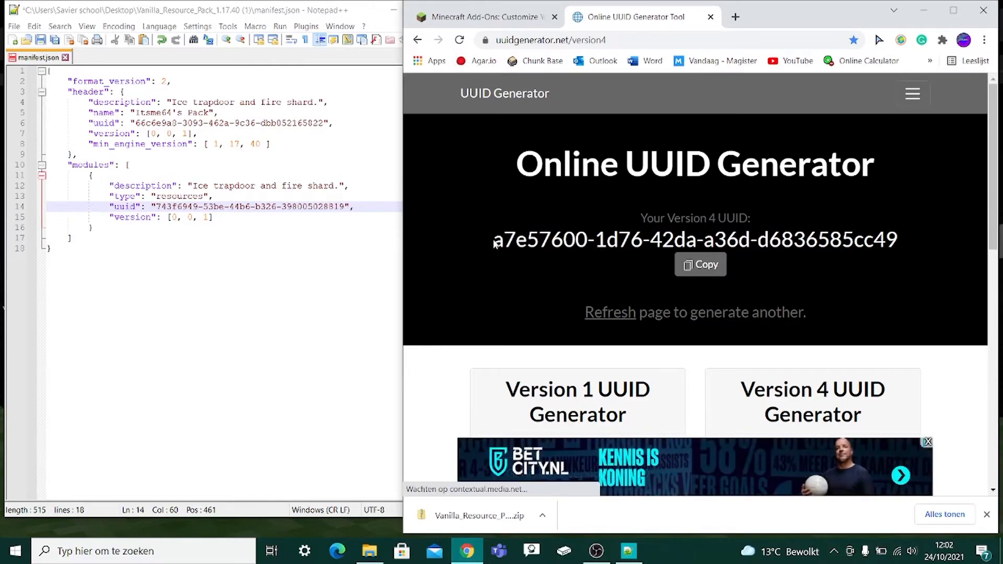
{"action": "left_click_drag", "start_coordinate": [492, 243], "coordinate": [909, 245]}
{"action": "left_click", "coordinate": [914, 240]}
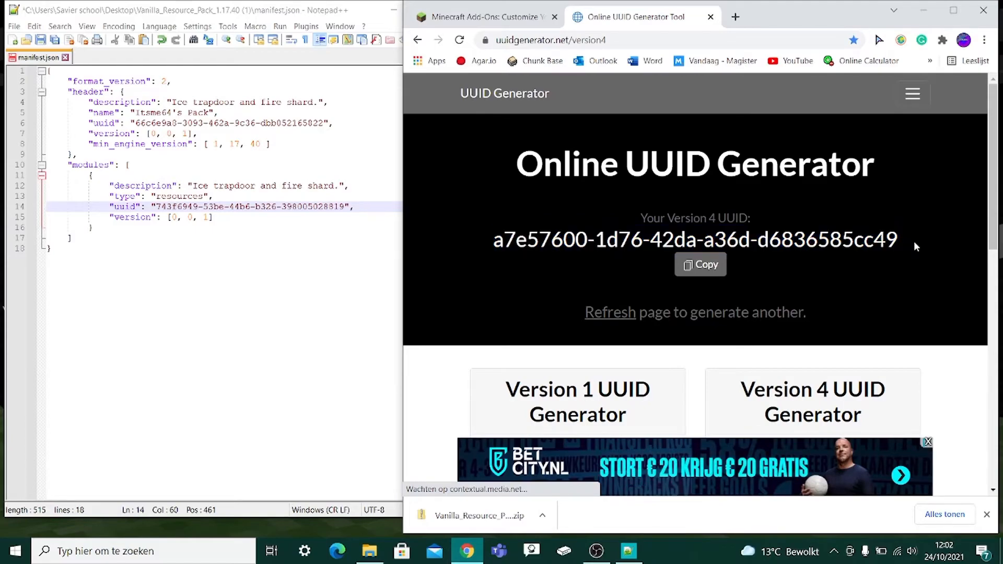
{"action": "left_click", "coordinate": [696, 267]}
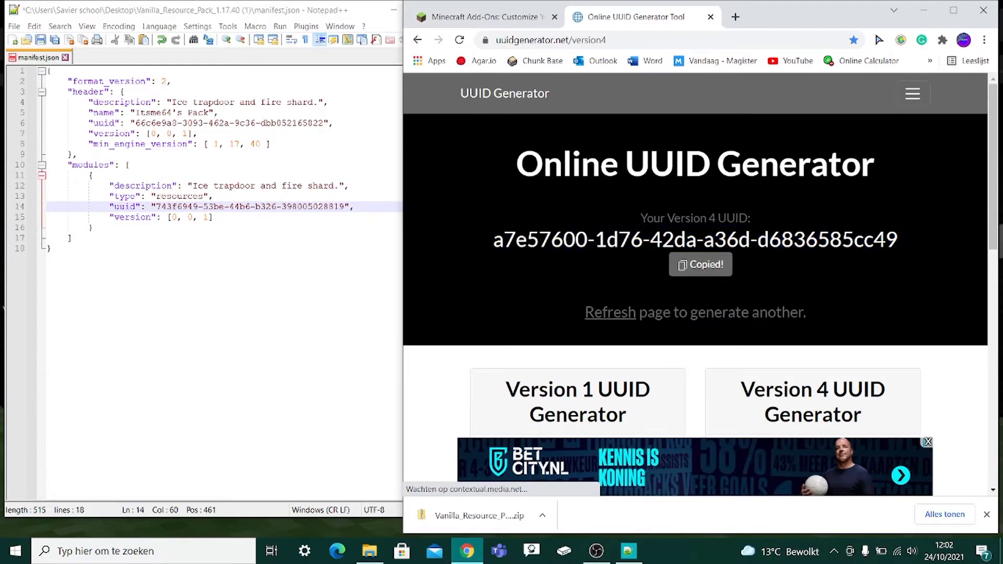
Step: Return to manifest.json and replace the header's uuid value with the copied UUID
{"action": "left_click", "coordinate": [320, 302]}
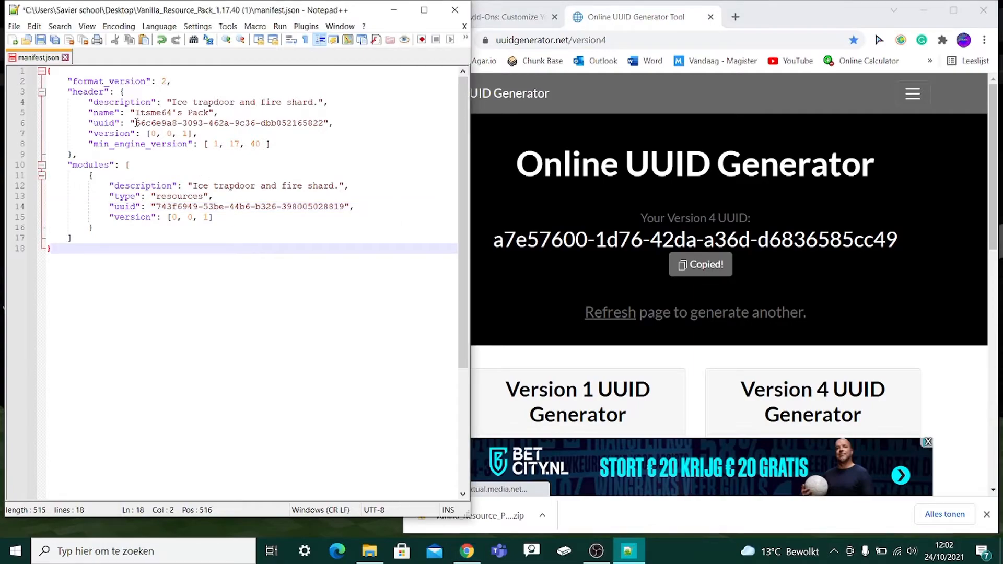
{"action": "left_click_drag", "start_coordinate": [136, 123], "coordinate": [324, 124]}
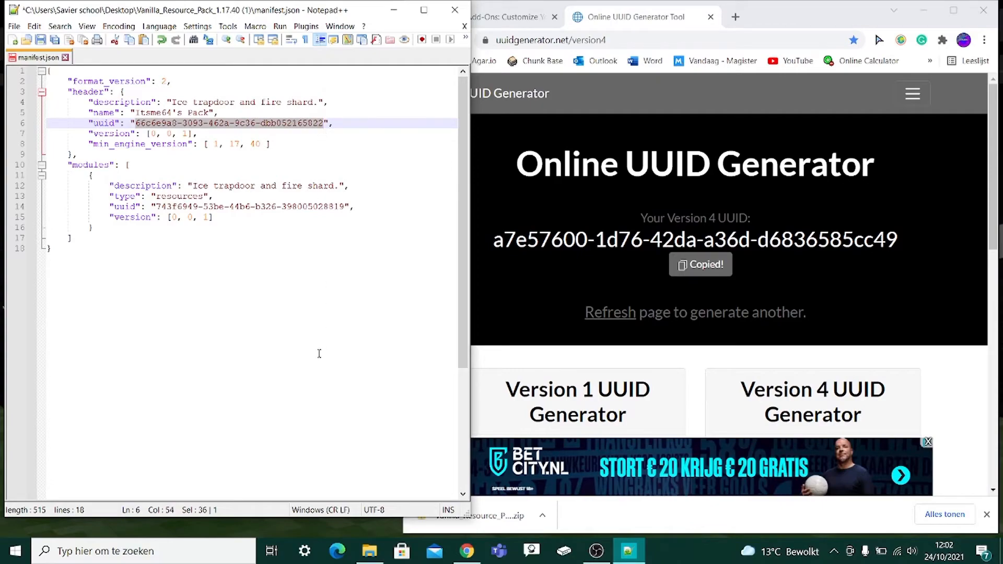
{"action": "key", "text": "ctrl+v"}
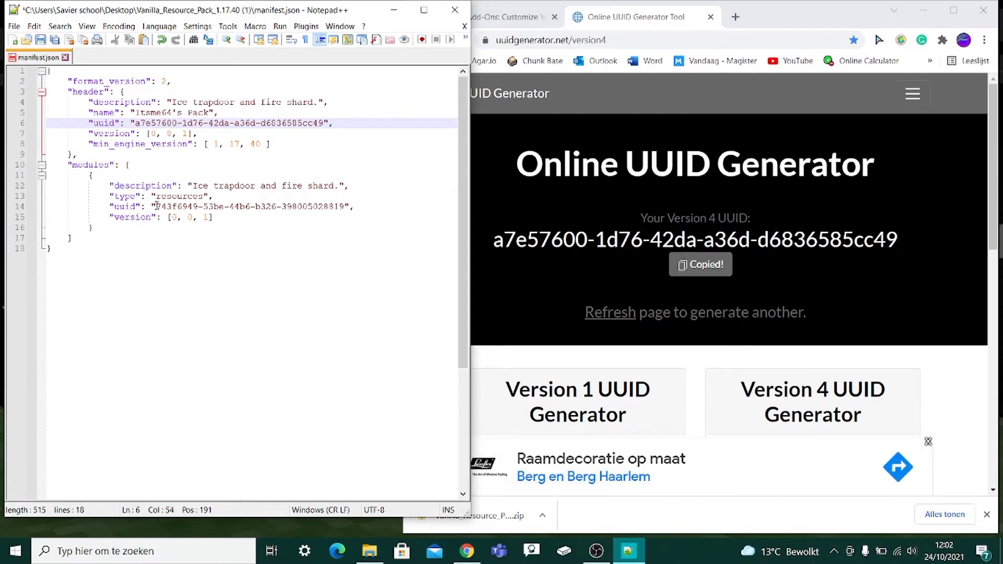
Step: Replace the uuid value in the modules section with a freshly generated version 4 UUID copied from the Online UUID Generator in Chrome
{"action": "left_click_drag", "start_coordinate": [155, 207], "coordinate": [345, 207]}
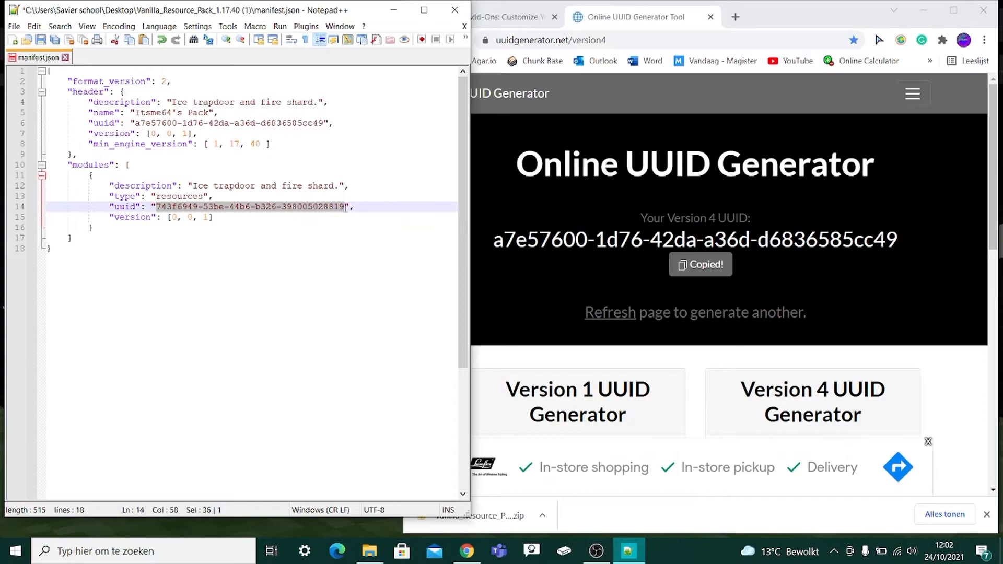
{"action": "key", "text": "BackSpace"}
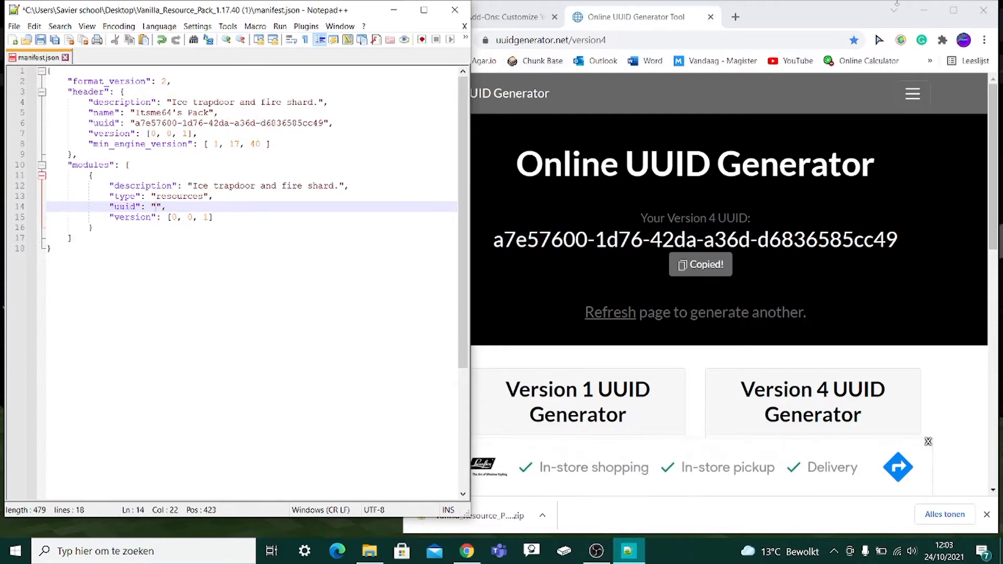
{"action": "left_click", "coordinate": [825, 14]}
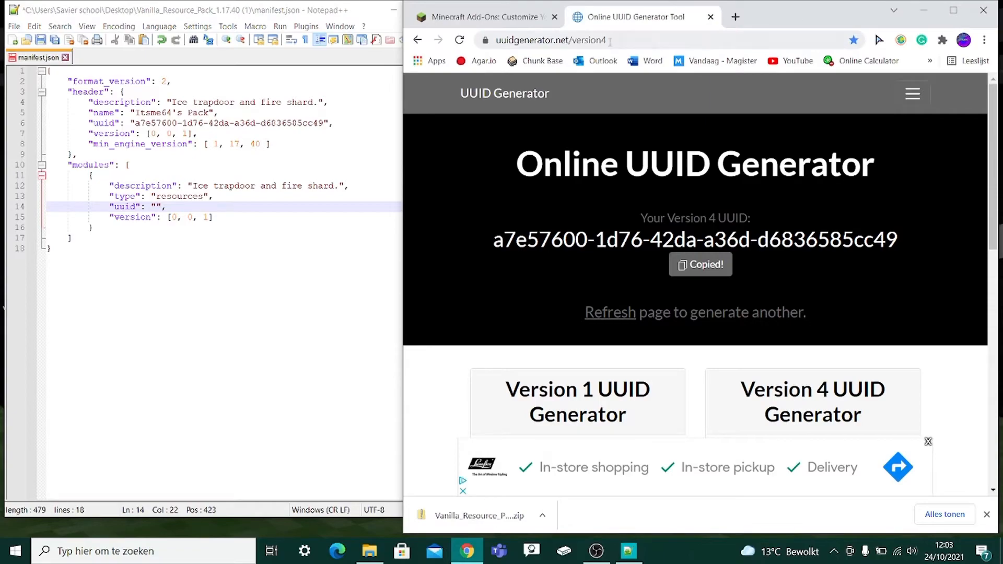
{"action": "left_click", "coordinate": [463, 42]}
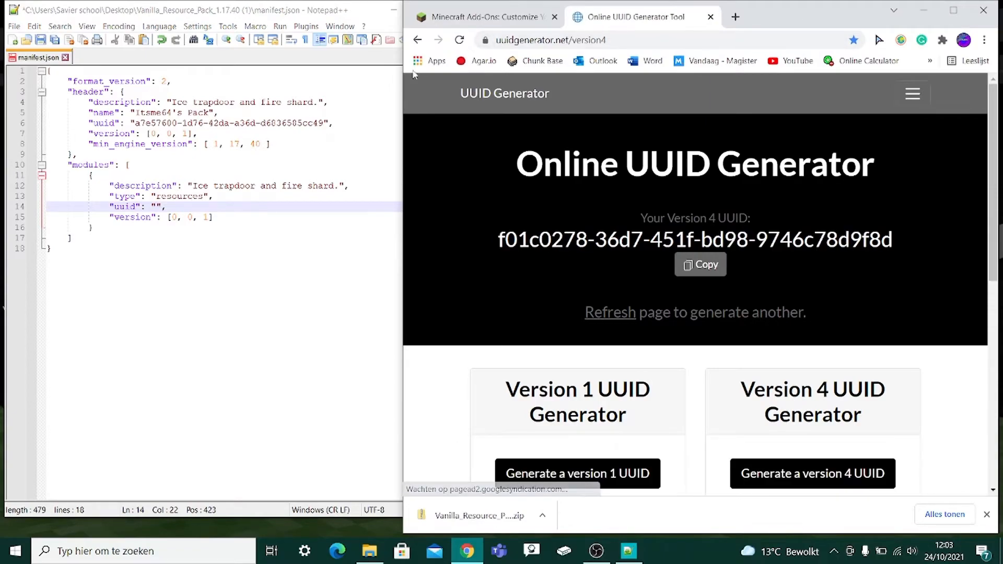
{"action": "left_click", "coordinate": [705, 265]}
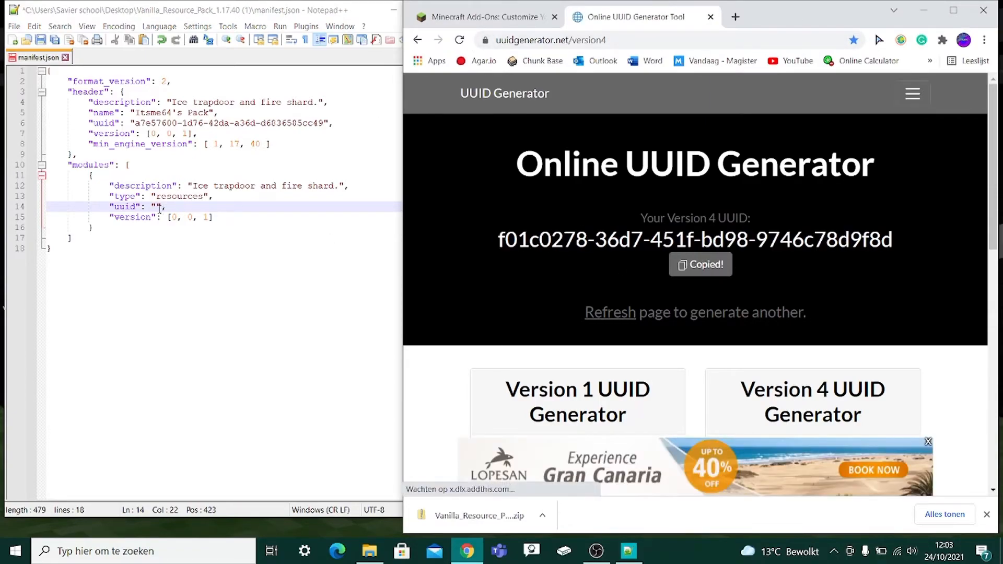
{"action": "key", "text": "alt+Tab"}
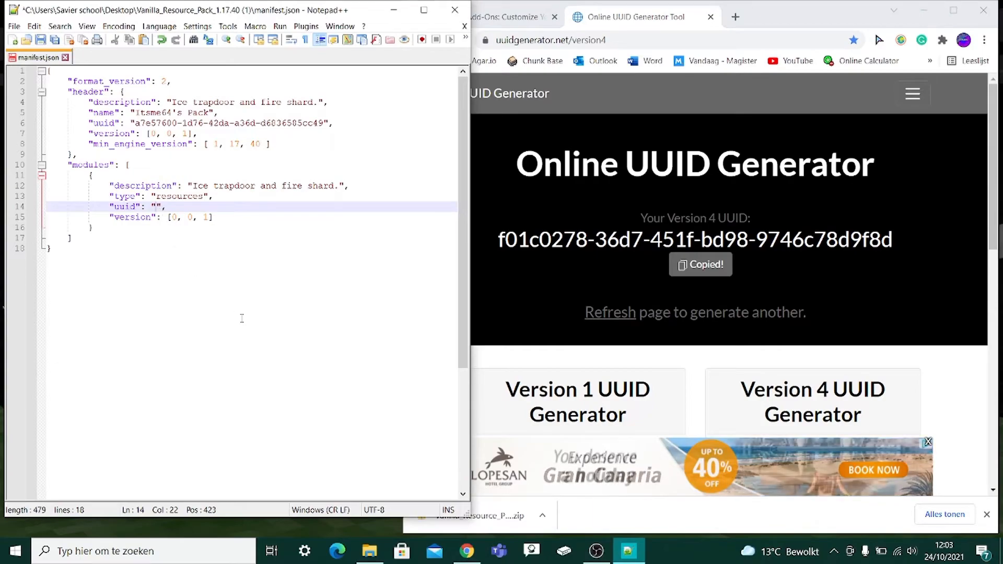
{"action": "key", "text": "ctrl+v"}
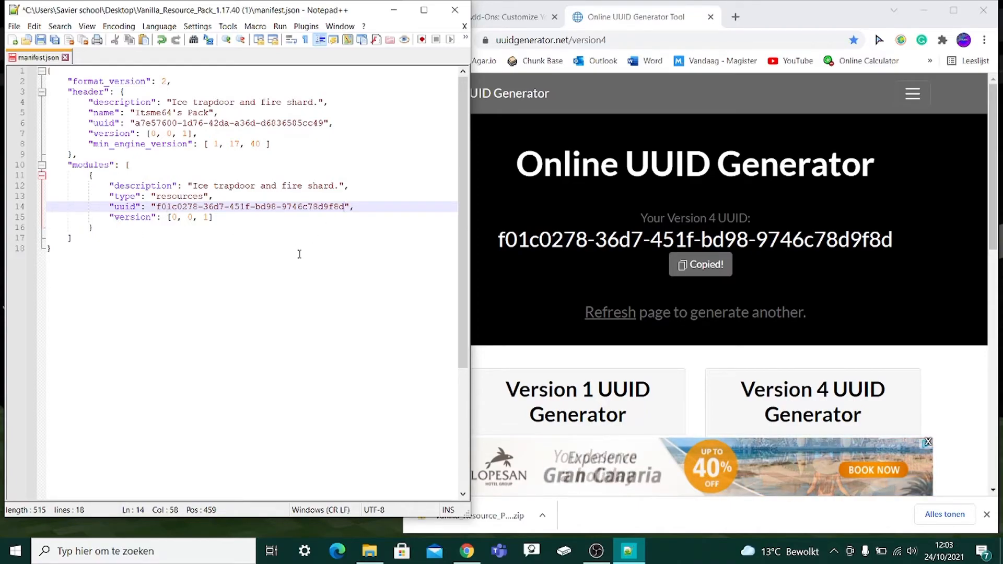
Step: Save manifest.json, then clear the desktop by minimizing Chrome and closing Notepad++ and the pack folder window
{"action": "key", "text": "ctrl+s"}
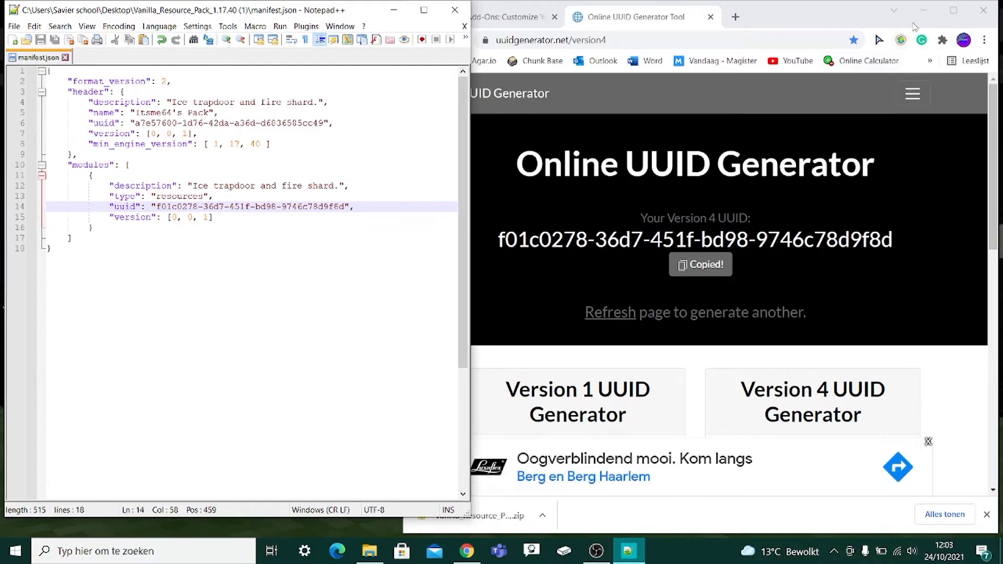
{"action": "left_click", "coordinate": [923, 16]}
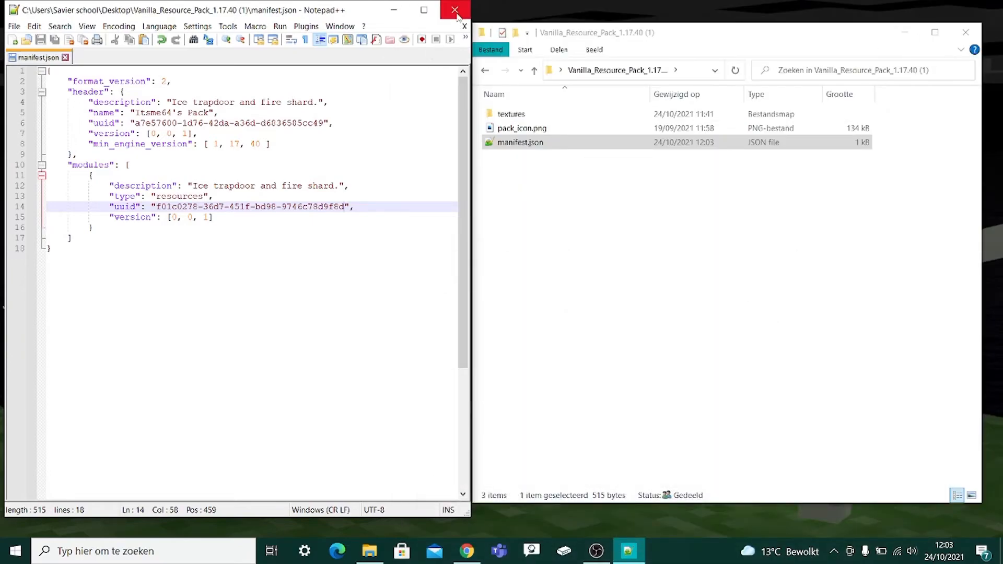
{"action": "left_click", "coordinate": [454, 10]}
{"action": "left_click", "coordinate": [557, 192]}
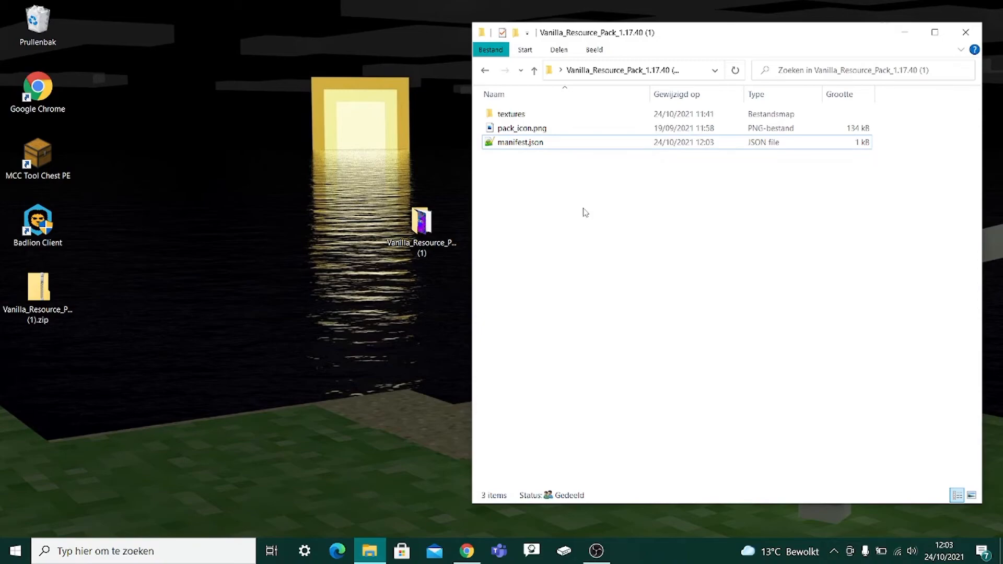
{"action": "key", "text": "alt+F4"}
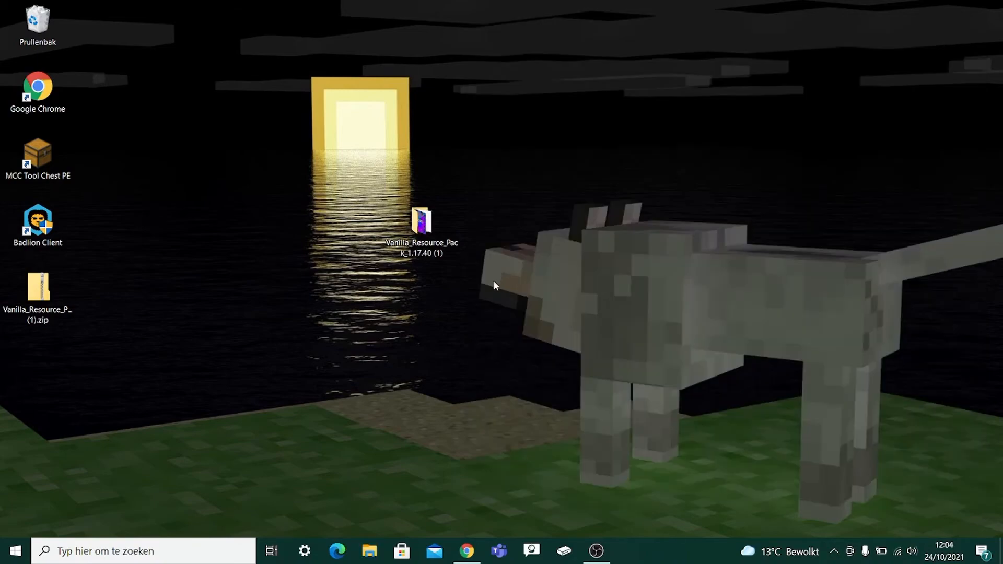
Step: Compress the Vanilla_Resource_Pack_1.17.40 (1) folder into a zip archive and place the archive beside the folder on the desktop
{"action": "right_click", "coordinate": [421, 225]}
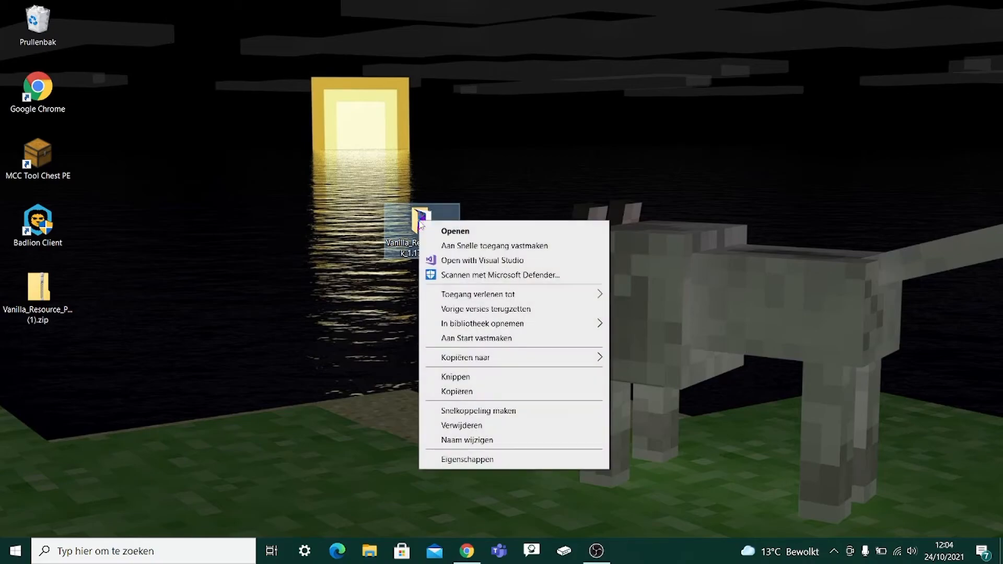
{"action": "mouse_move", "coordinate": [498, 361]}
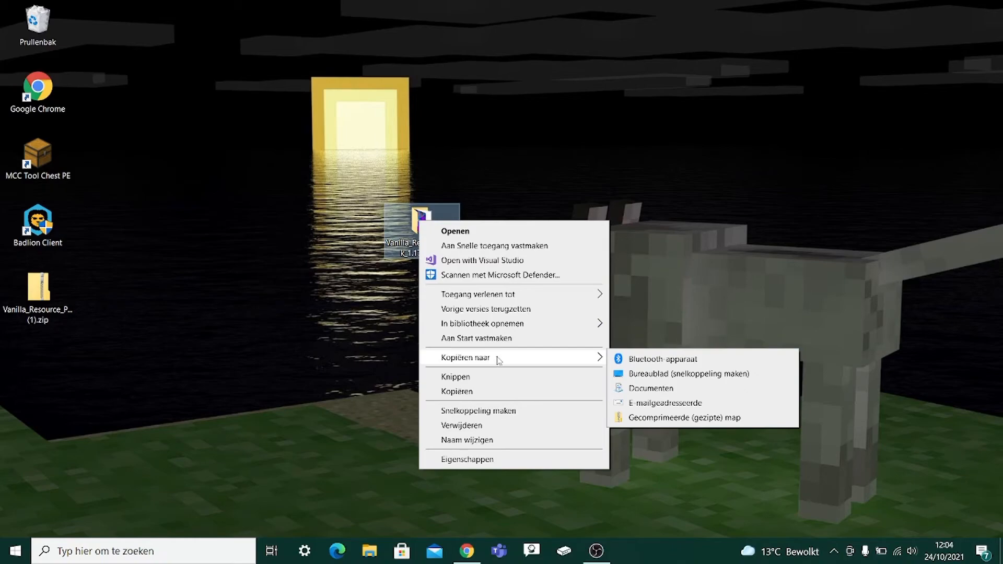
{"action": "left_click", "coordinate": [656, 418]}
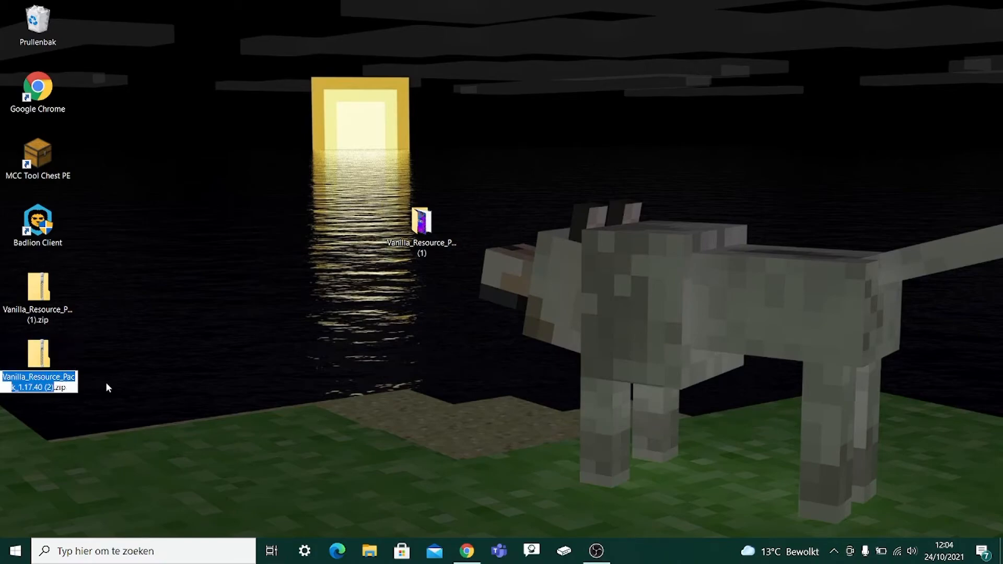
{"action": "left_click_drag", "start_coordinate": [65, 362], "coordinate": [525, 227]}
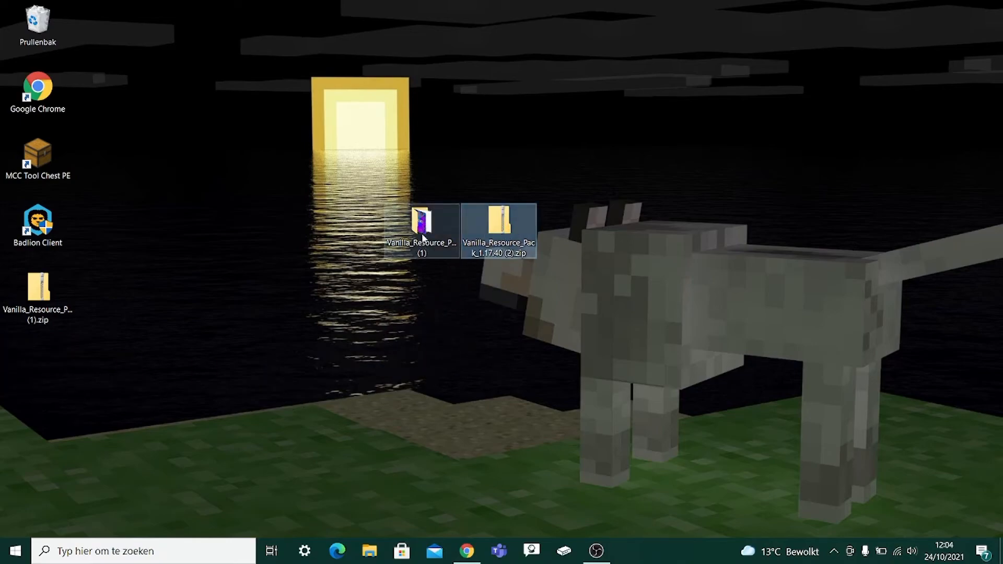
Step: Rename the new zip archive to "Itsme64's Pack.zip"
{"action": "right_click", "coordinate": [497, 220]}
{"action": "left_click", "coordinate": [544, 459]}
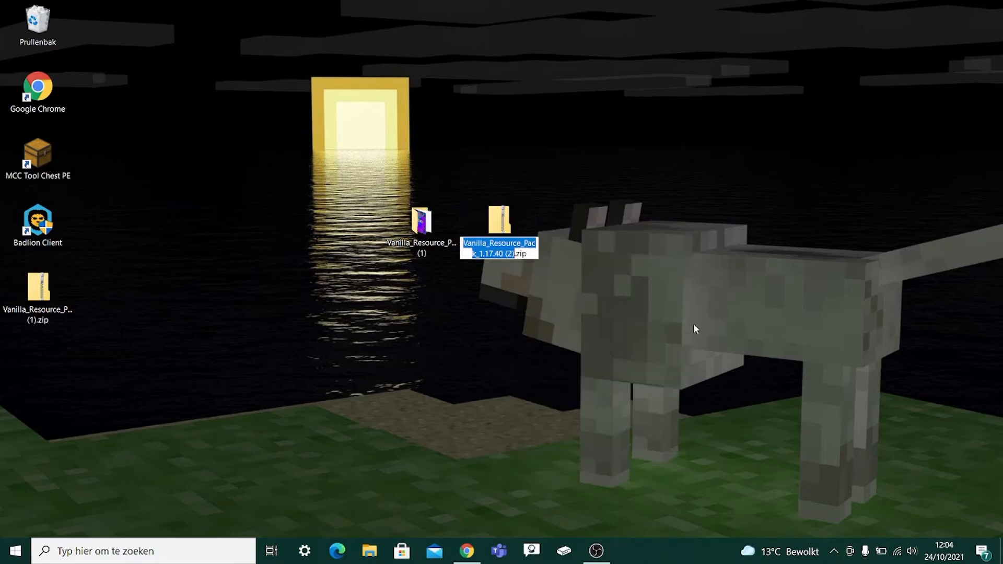
{"action": "type", "text": "1"}
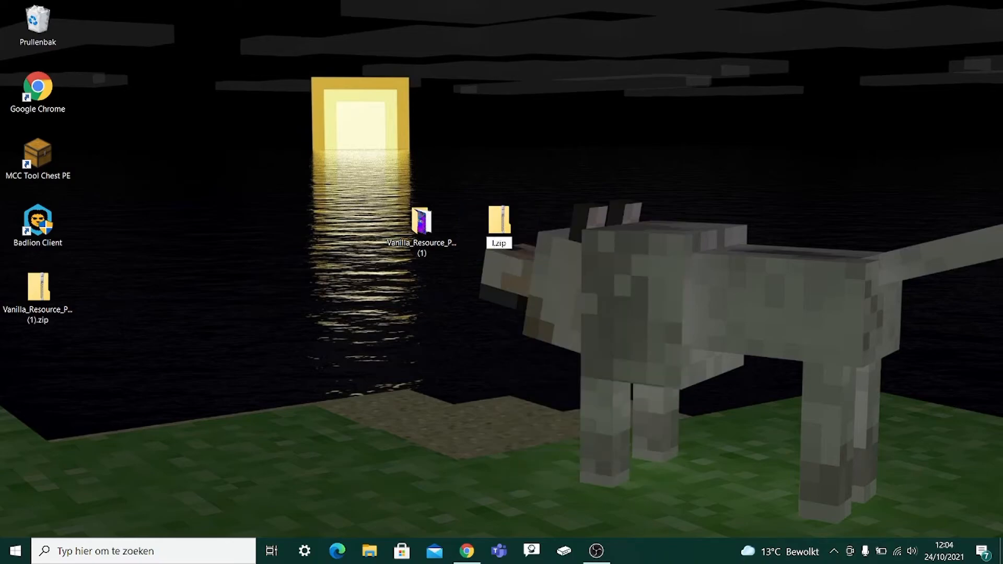
{"action": "type", "text": "tsm"}
{"action": "type", "text": "e64"}
{"action": "type", "text": "'s"}
{"action": "type", "text": " Pack"}
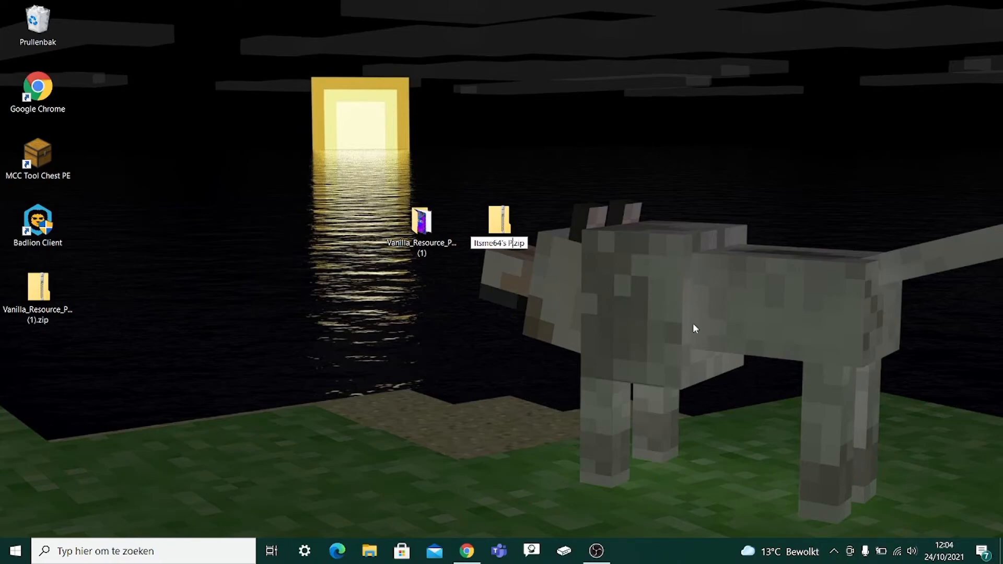
{"action": "key", "text": "Return"}
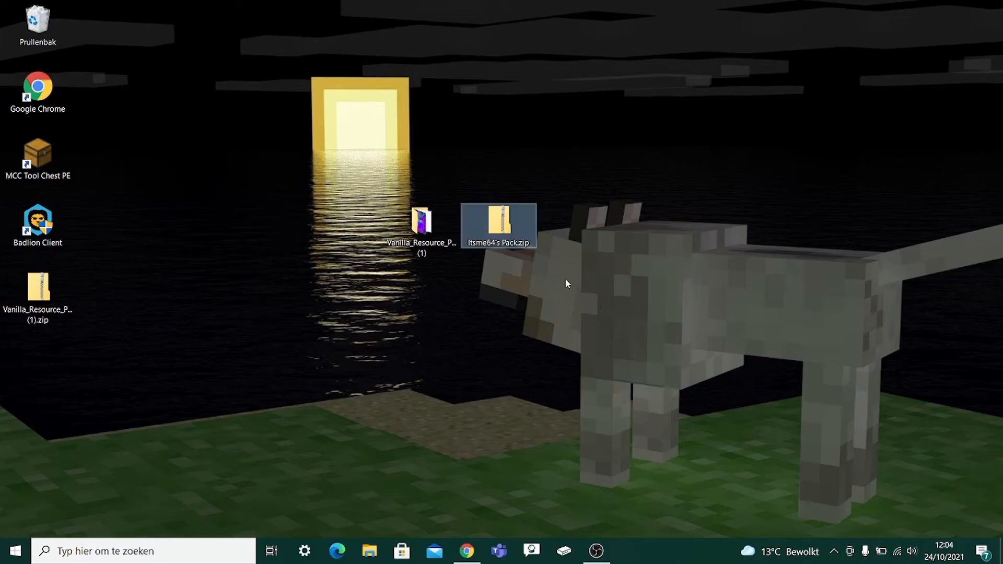
Step: Change the archive's extension from .zip to .mcpack, naming it "Itsme64's Pack.mcpack", and accept the extension change
{"action": "right_click", "coordinate": [502, 226]}
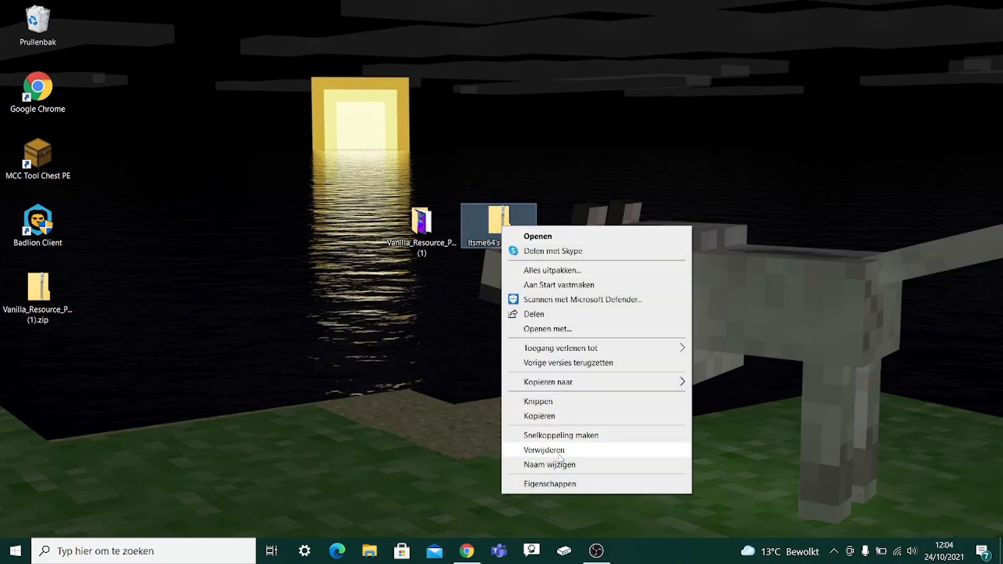
{"action": "left_click", "coordinate": [544, 467]}
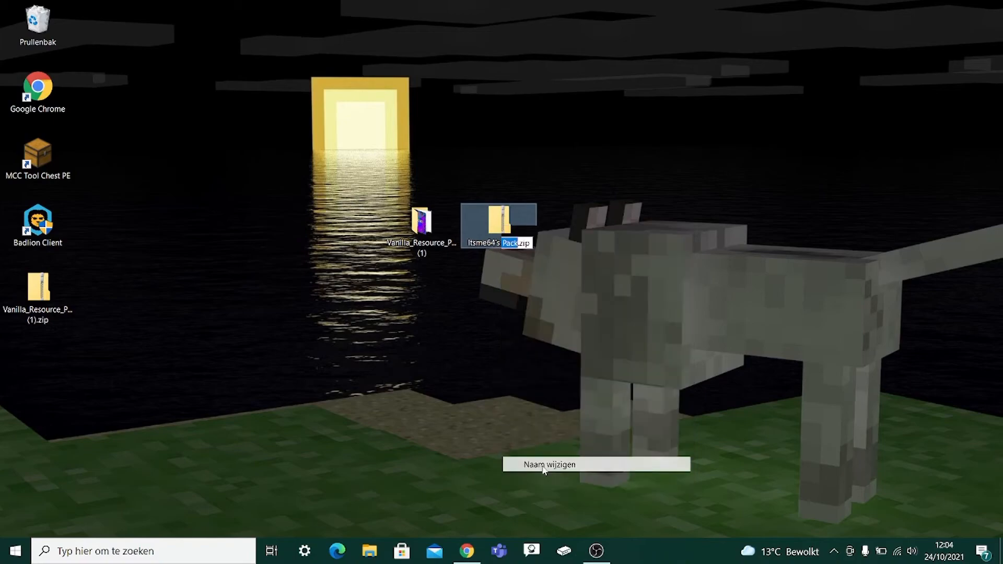
{"action": "left_click", "coordinate": [529, 244]}
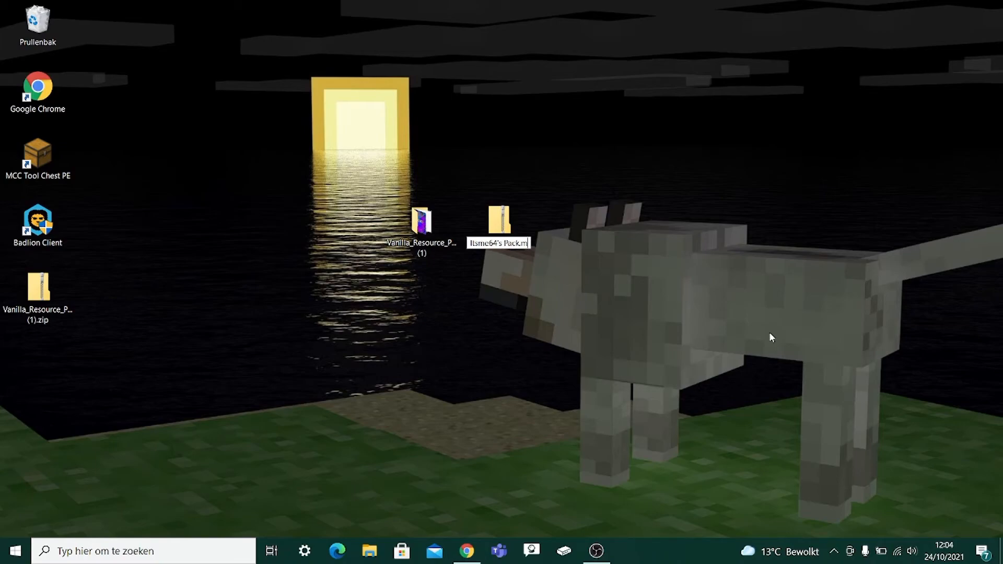
{"action": "type", "text": "k"}
{"action": "key", "text": "Return"}
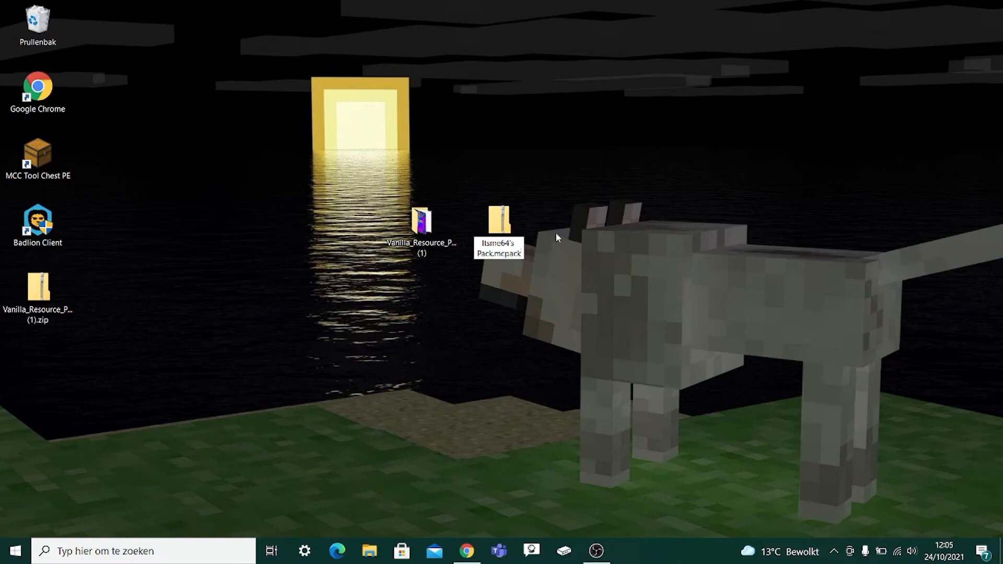
{"action": "key", "text": "Return"}
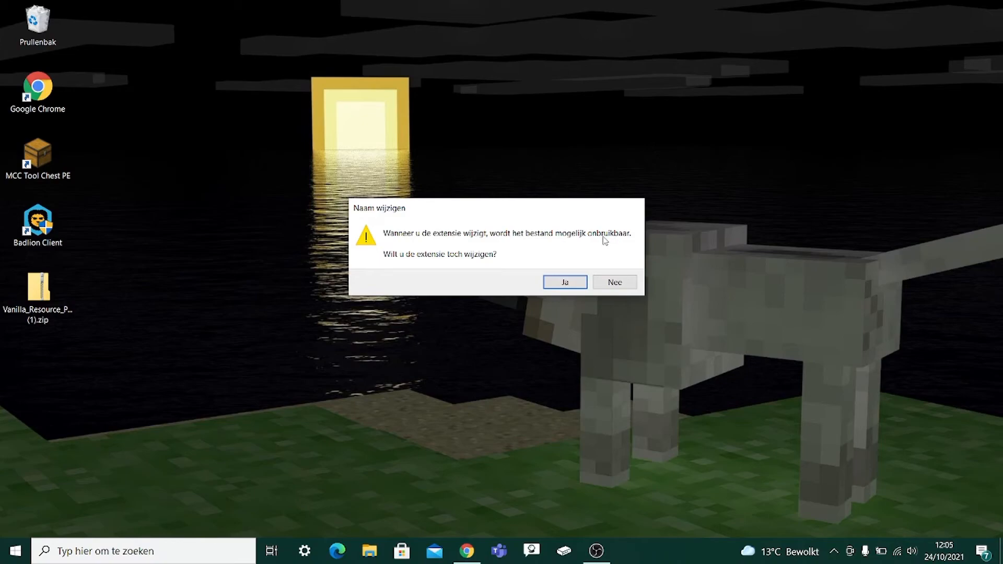
{"action": "left_click", "coordinate": [565, 283]}
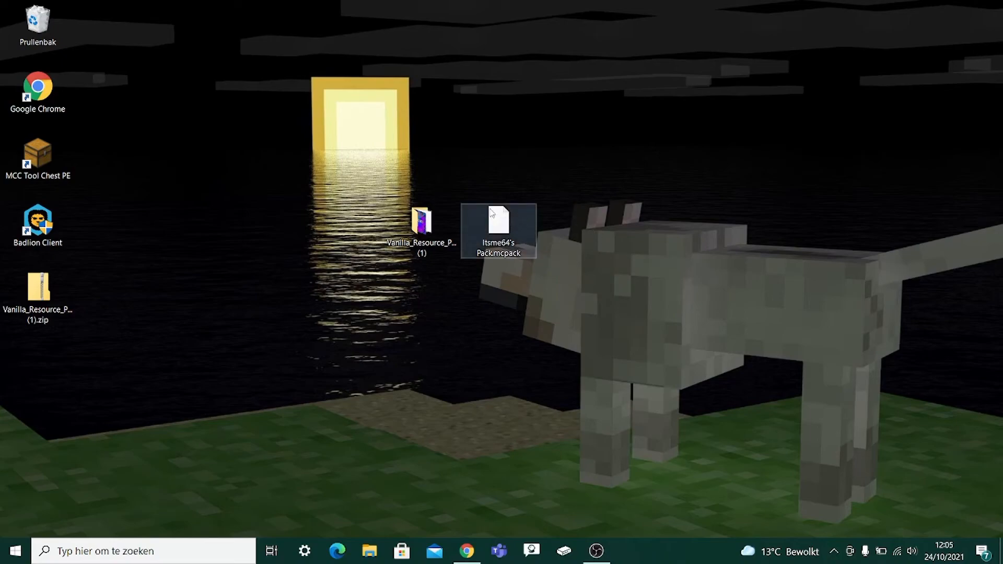
Step: Open Itsme64's Pack.mcpack with Minecraft to import the pack into the game
{"action": "mouse_move", "coordinate": [491, 210]}
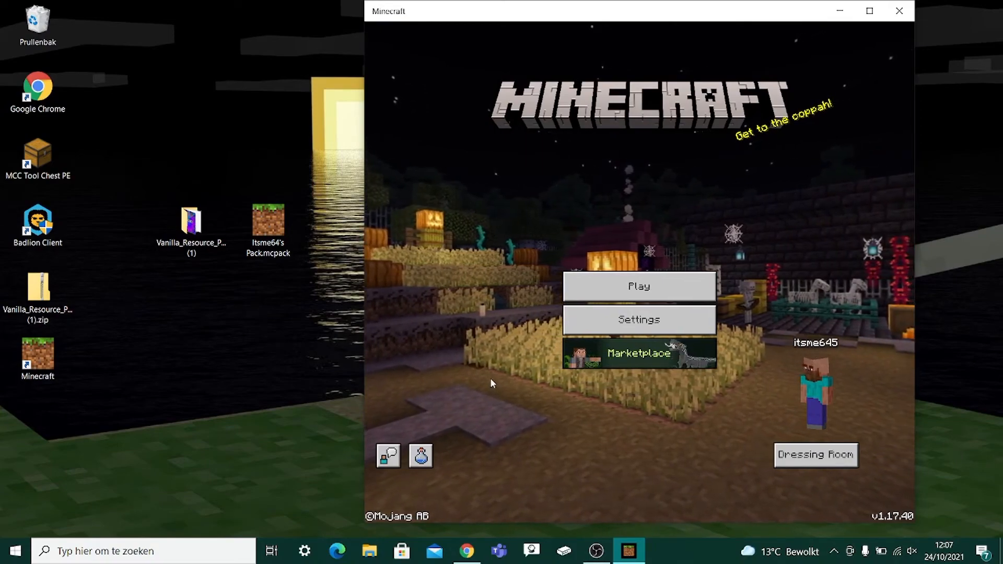
{"action": "double_click", "coordinate": [269, 226]}
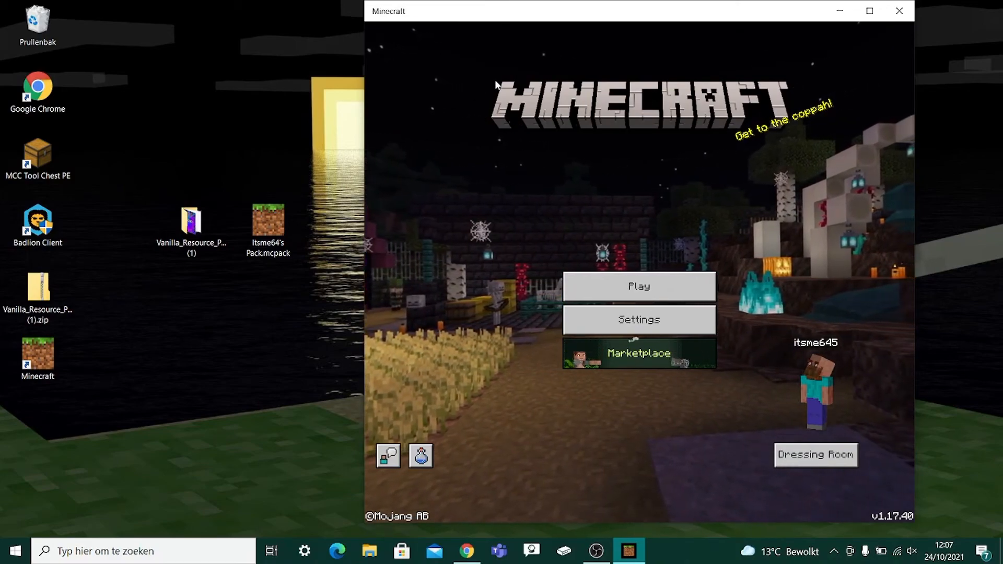
{"action": "right_click", "coordinate": [267, 222]}
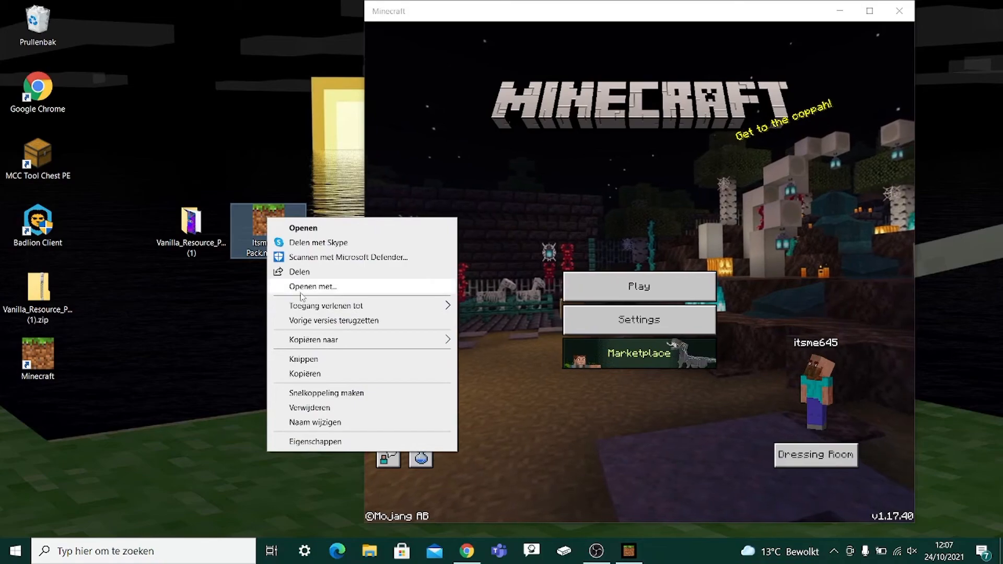
{"action": "left_click", "coordinate": [307, 287]}
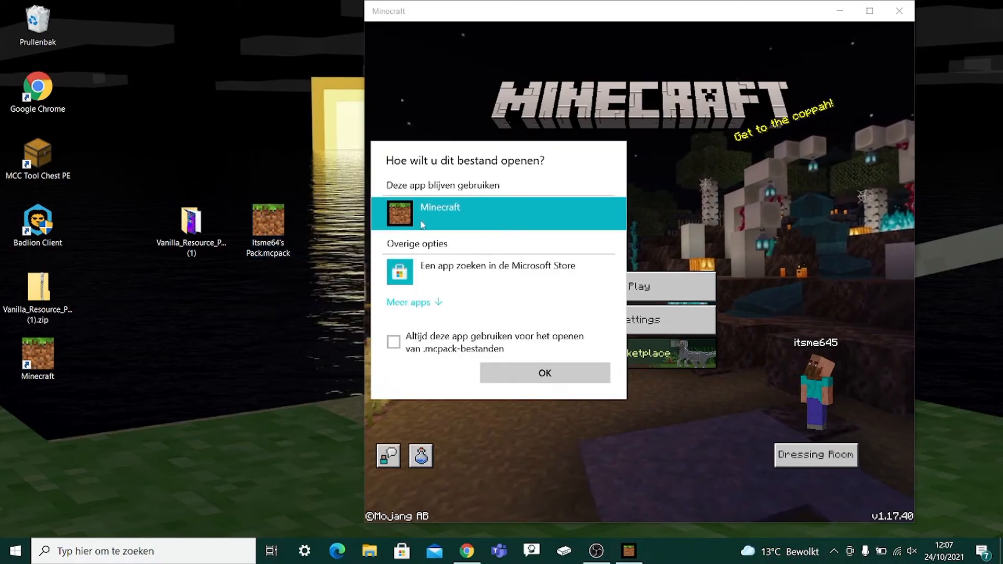
{"action": "left_click", "coordinate": [540, 372]}
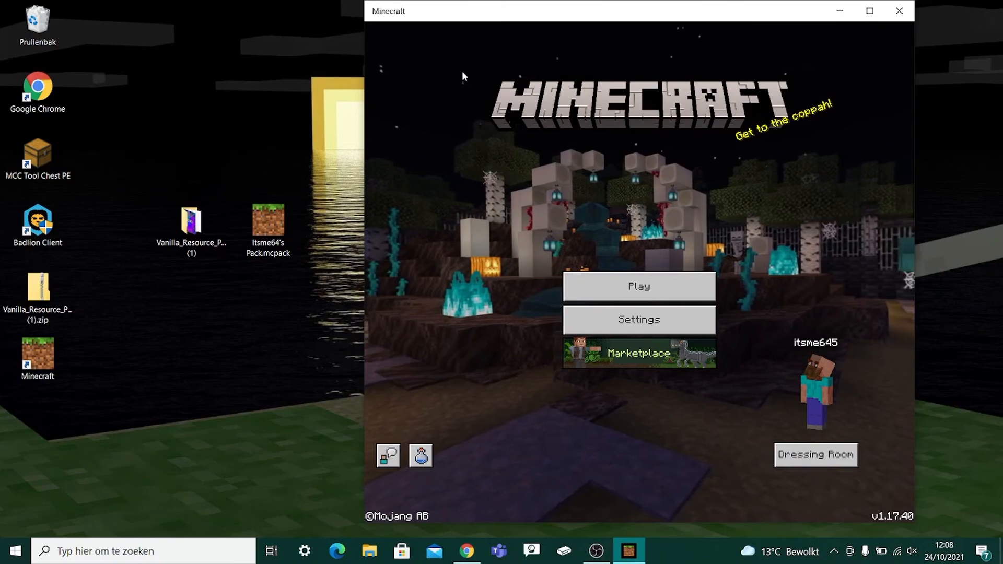
Step: Activate Itsme64's Pack in Minecraft's Global Resources settings
{"action": "left_click", "coordinate": [604, 315]}
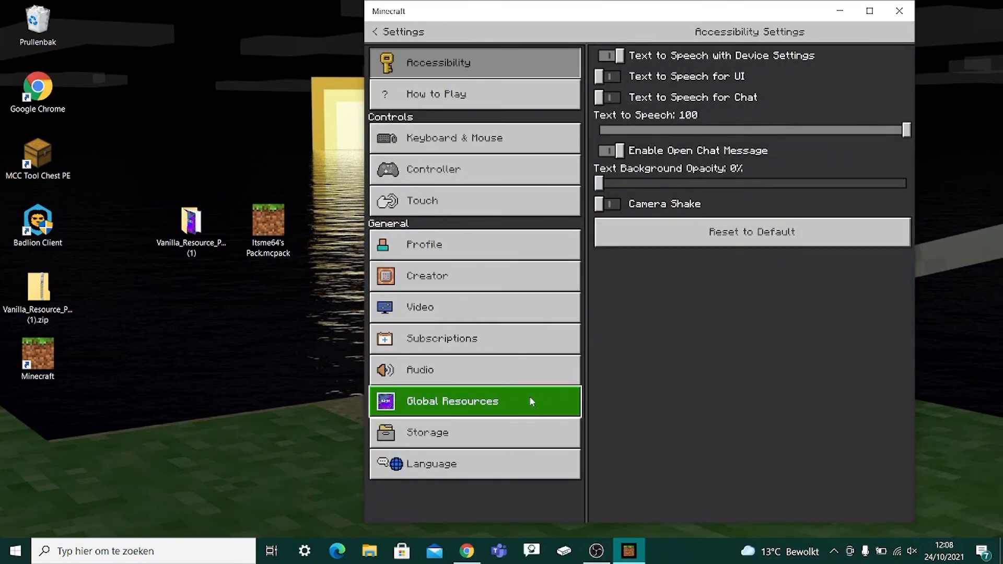
{"action": "left_click", "coordinate": [454, 396]}
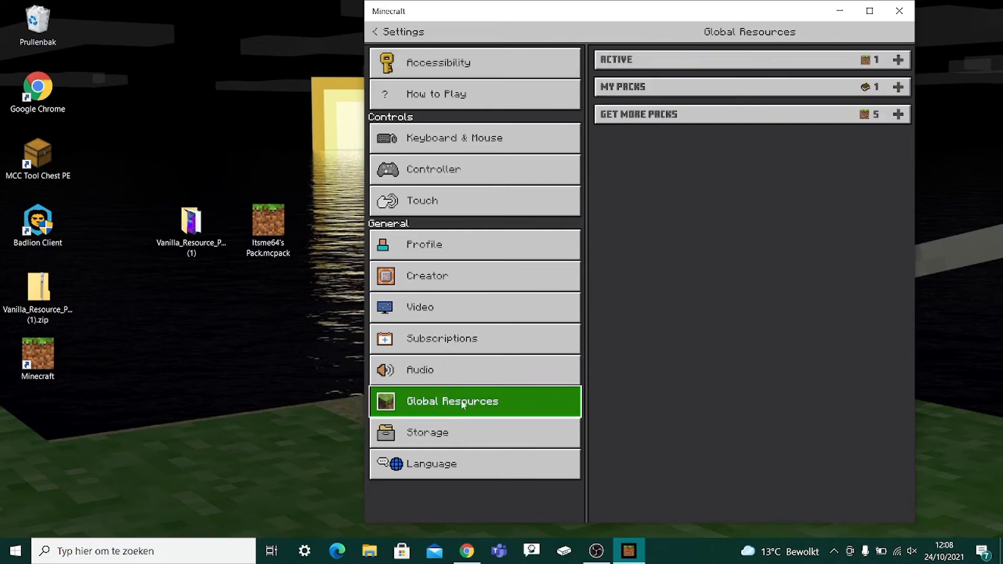
{"action": "left_click", "coordinate": [692, 88]}
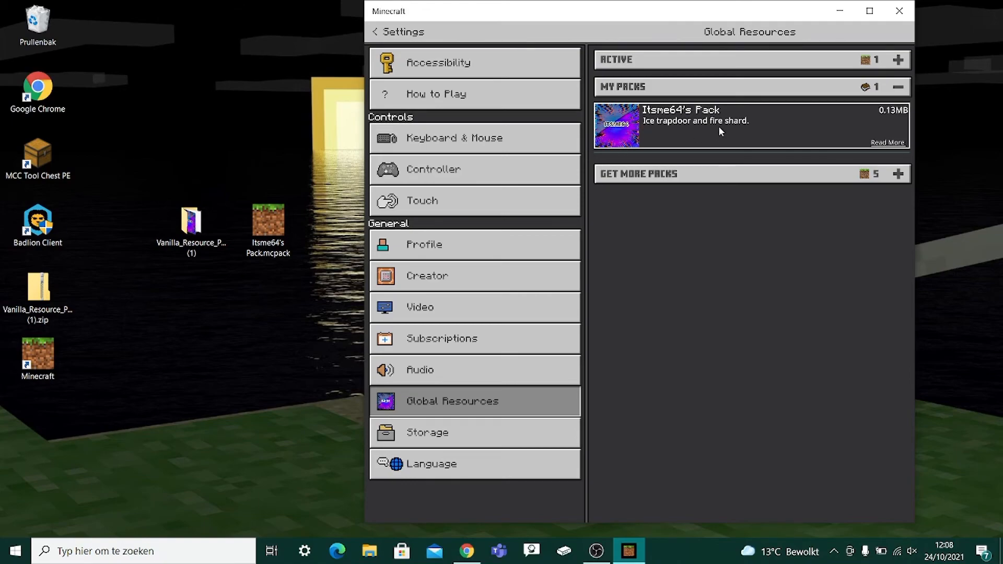
{"action": "left_click", "coordinate": [681, 125]}
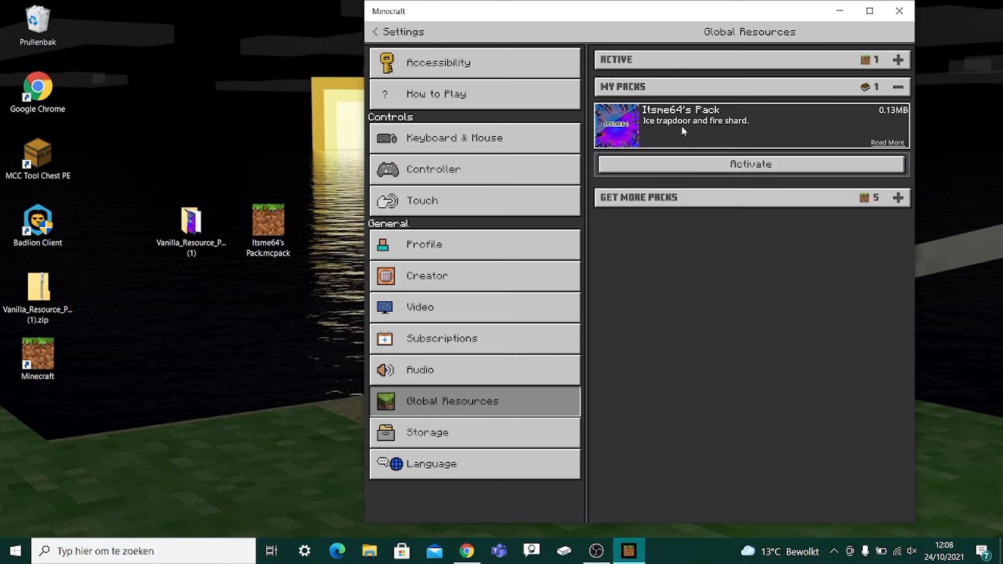
{"action": "left_click", "coordinate": [715, 167]}
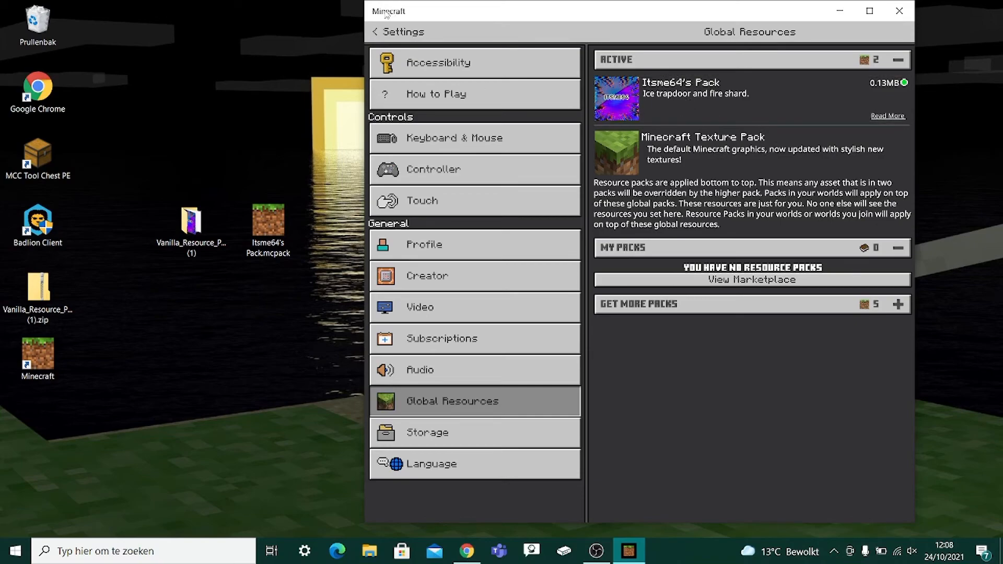
Step: Leave the settings, open the creative world Beta 1.17.30.24, and resume the game in a maximized window
{"action": "left_click", "coordinate": [374, 35]}
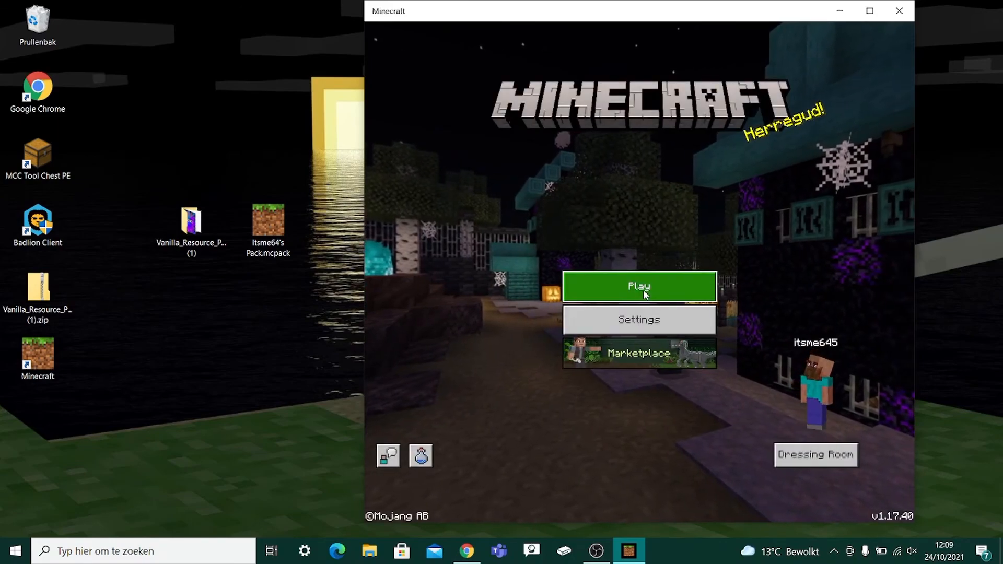
{"action": "left_click", "coordinate": [645, 290]}
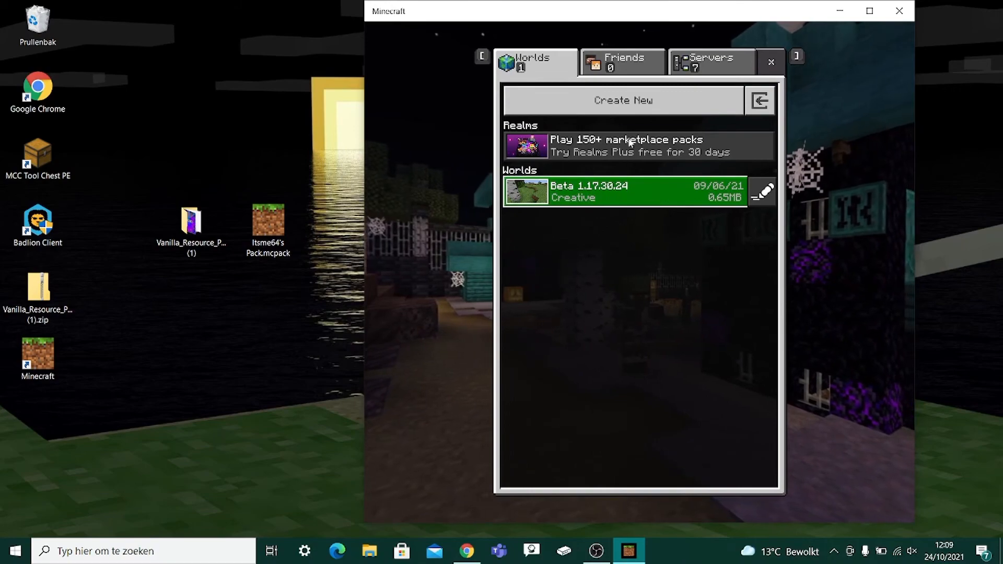
{"action": "left_click", "coordinate": [648, 190]}
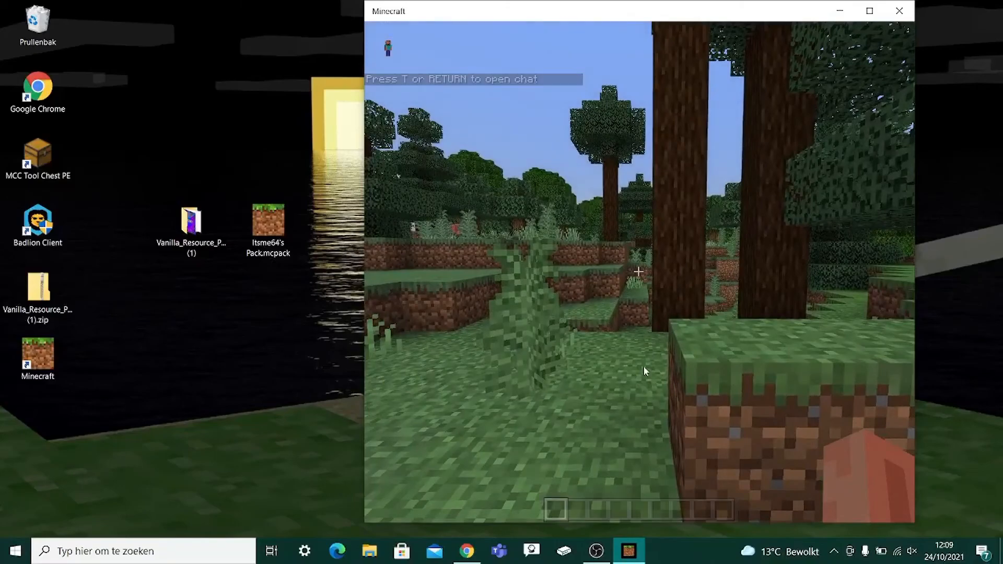
{"action": "key", "text": "Escape"}
{"action": "left_click", "coordinate": [869, 10]}
{"action": "left_click", "coordinate": [372, 195]}
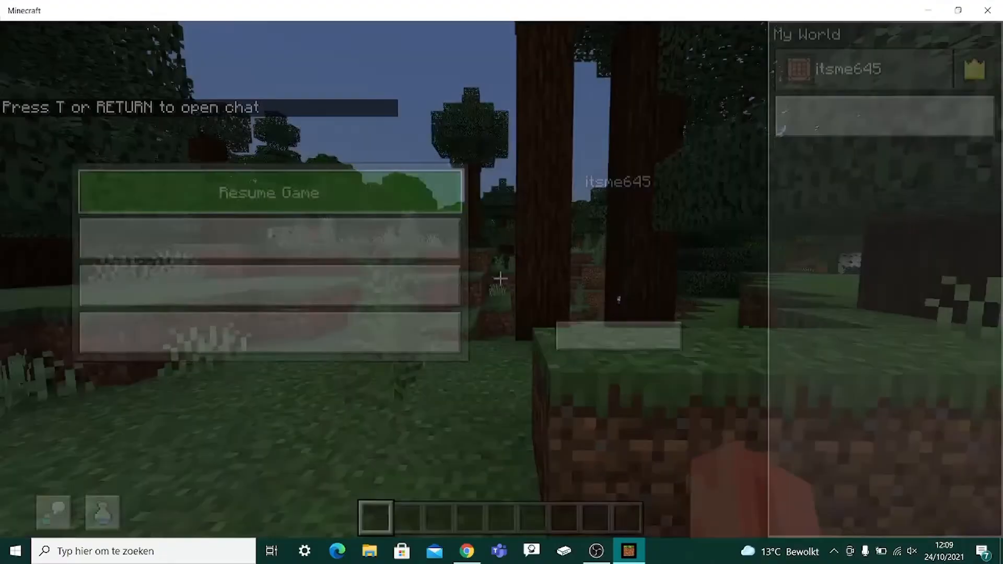
Step: Search the creative inventory for "aca" and put the Acacia Trapdoor in the first hotbar slot
{"action": "key", "text": "e"}
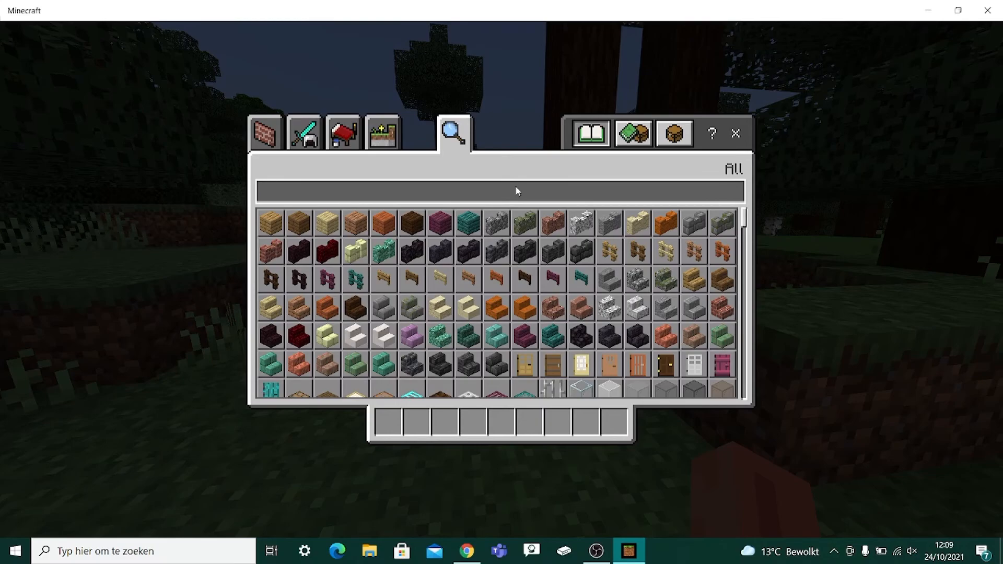
{"action": "type", "text": "aca"}
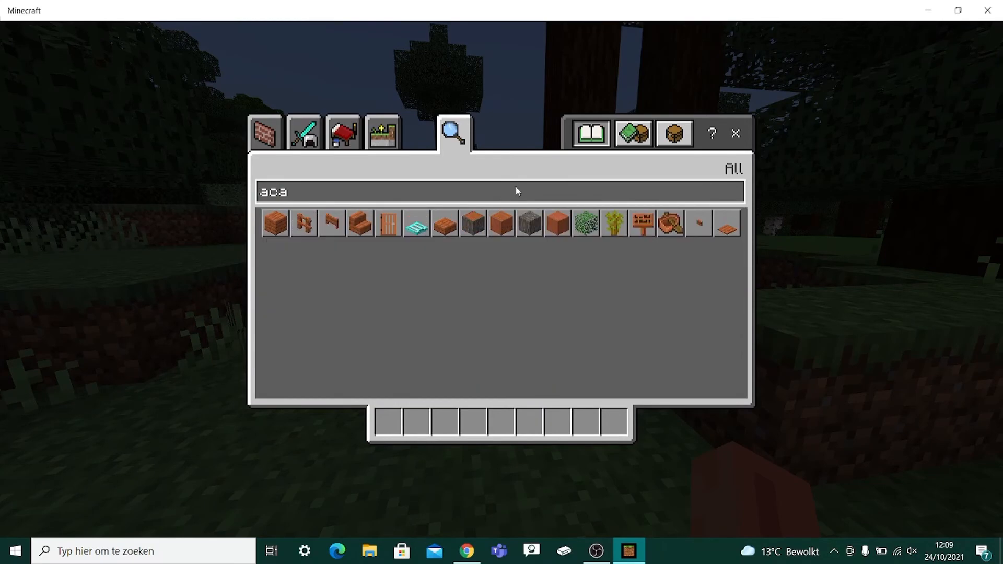
{"action": "left_click", "coordinate": [417, 226]}
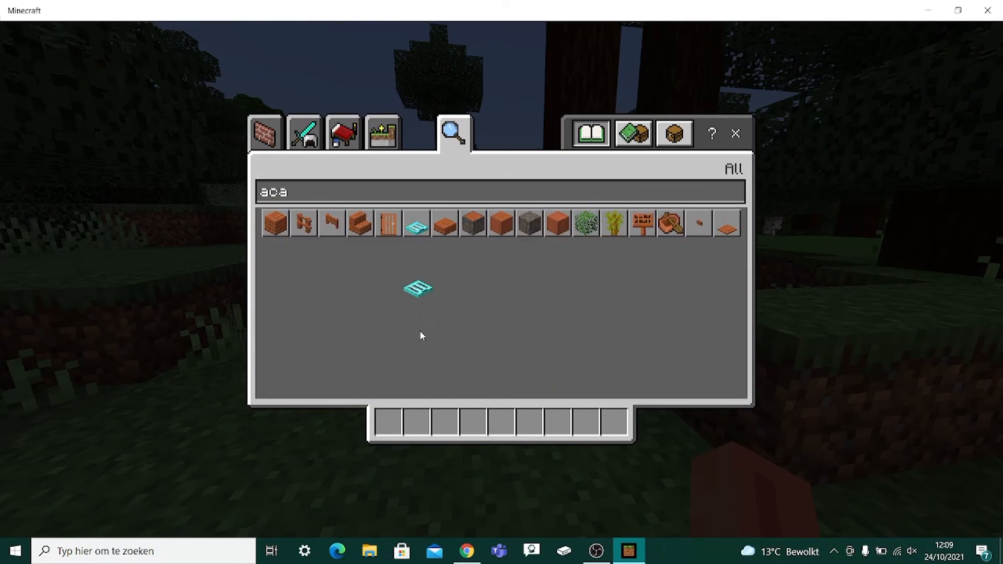
{"action": "left_click", "coordinate": [393, 428]}
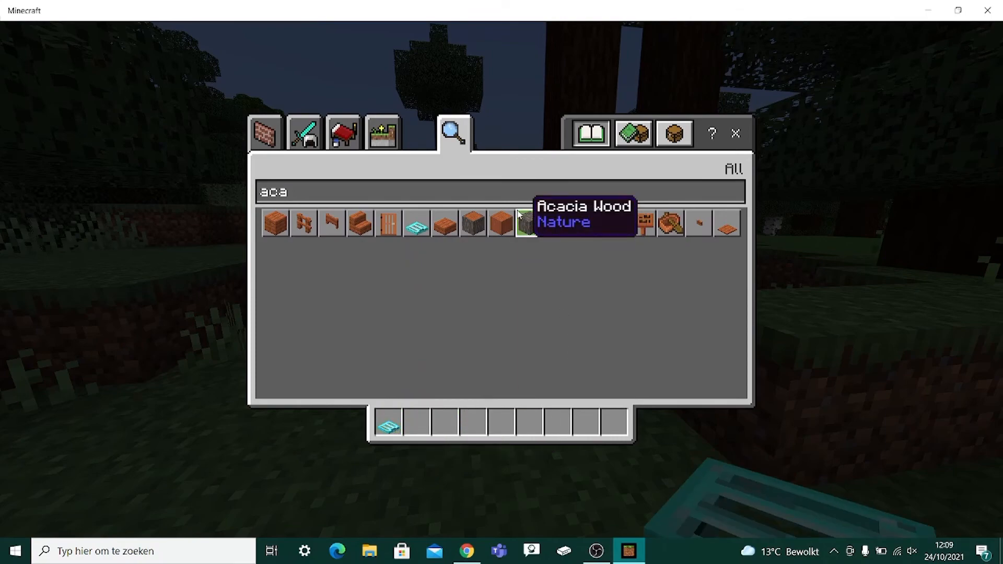
Step: Search the creative inventory for "sha", put the Amethyst Shard in the second hotbar slot, and hold it in the world
{"action": "key", "text": "BackSpace"}
{"action": "key", "text": "BackSpace"}
{"action": "key", "text": "BackSpace"}
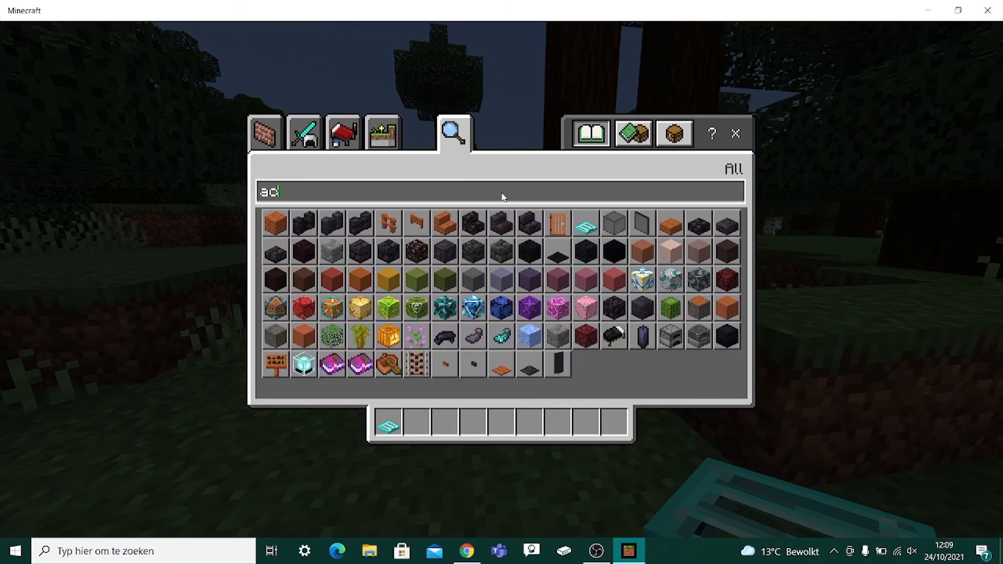
{"action": "type", "text": "sha"}
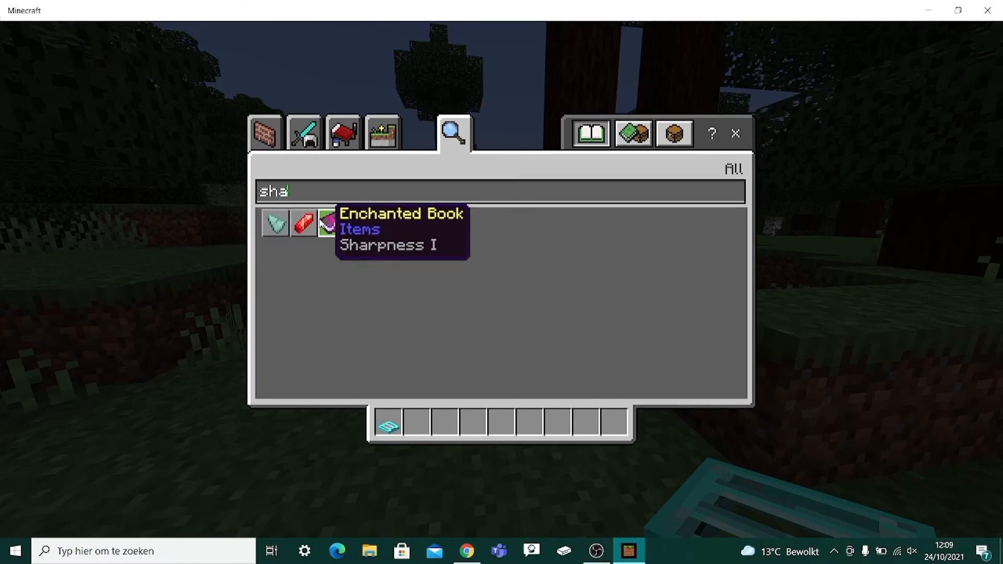
{"action": "left_click", "coordinate": [303, 223]}
{"action": "left_click", "coordinate": [426, 421]}
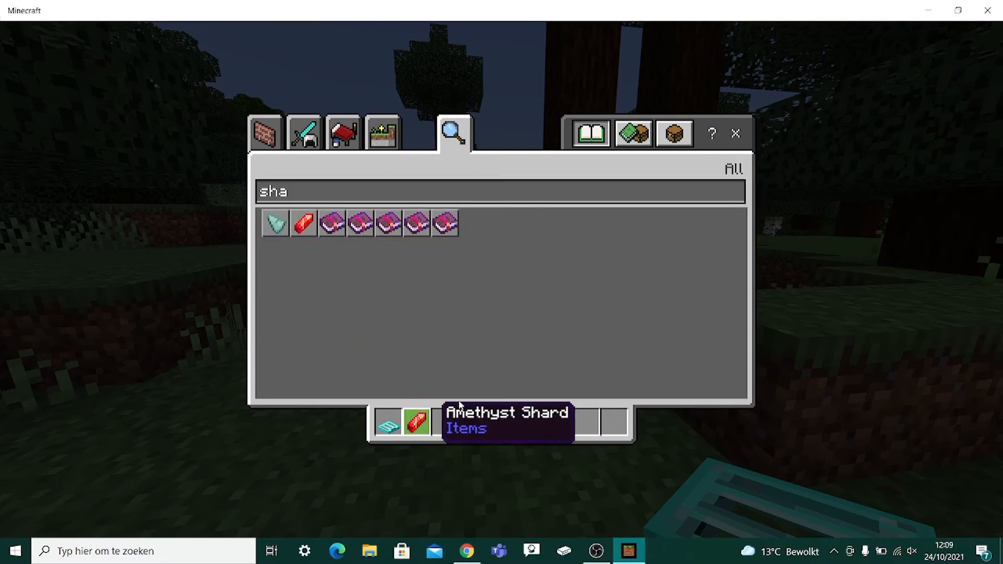
{"action": "key", "text": "Escape"}
{"action": "key", "text": "2"}
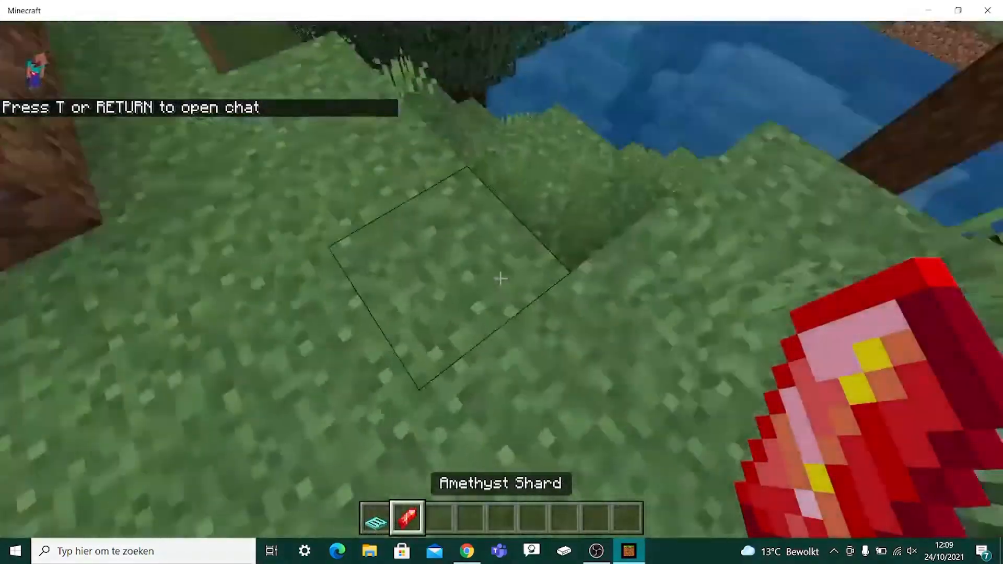
Step: Search the creative inventory for "ite" and put the Glow Item Frame in the last hotbar slot
{"action": "key", "text": "e"}
{"action": "key", "text": "BackSpace"}
{"action": "key", "text": "BackSpace"}
{"action": "key", "text": "BackSpace"}
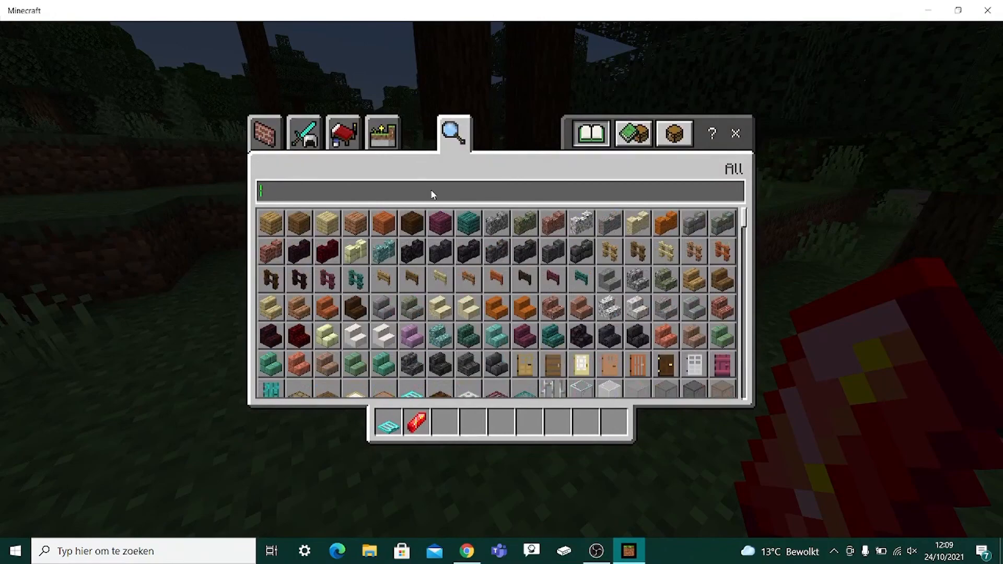
{"action": "type", "text": "ite"}
{"action": "left_click", "coordinate": [643, 280]}
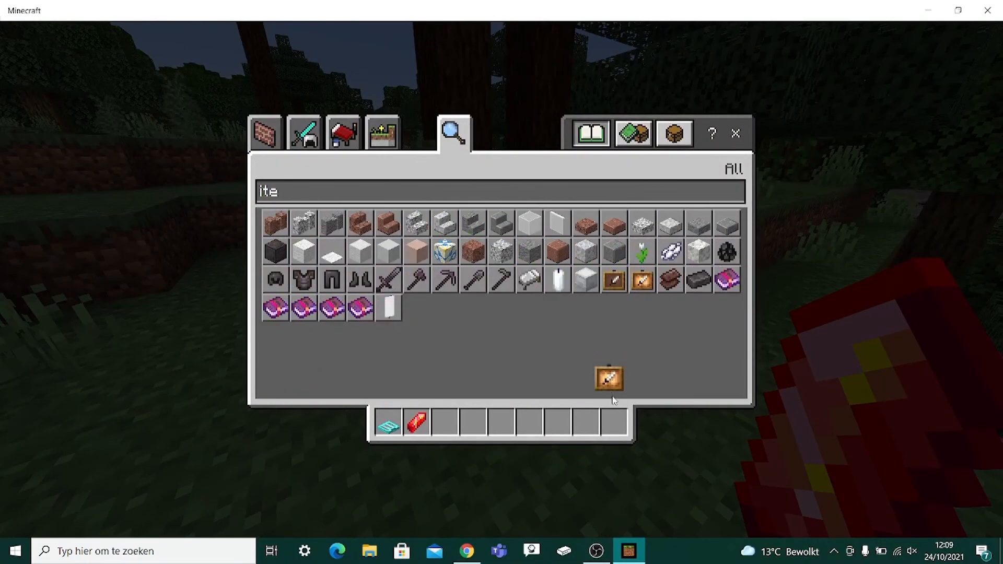
{"action": "left_click", "coordinate": [615, 422]}
{"action": "left_click", "coordinate": [735, 133]}
Step: Place the Glow Item Frame on the nearby tree trunk and insert the Amethyst Shard into it
{"action": "key", "text": "w"}
{"action": "scroll", "coordinate": [500, 278], "scroll_direction": "down", "scroll_amount": 7}
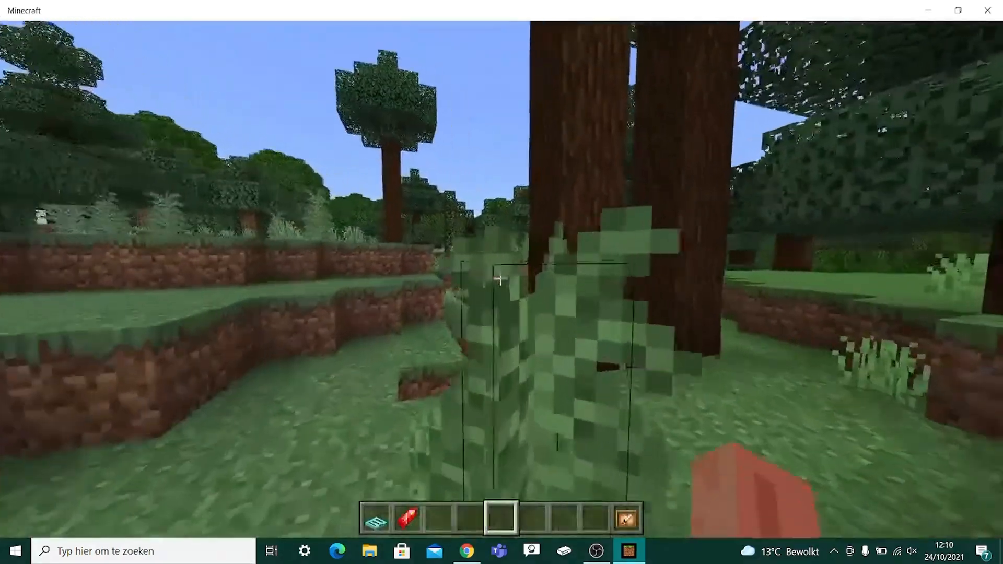
{"action": "scroll", "coordinate": [500, 279], "scroll_direction": "up", "scroll_amount": 5}
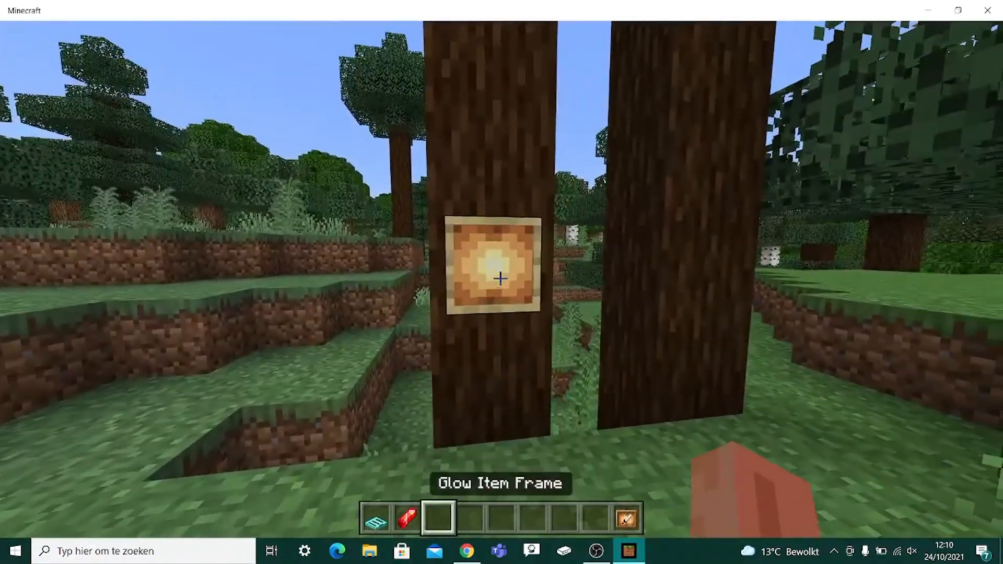
{"action": "right_click", "coordinate": [501, 279]}
{"action": "scroll", "coordinate": [500, 278], "scroll_direction": "down", "scroll_amount": 2}
{"action": "key", "text": "w"}
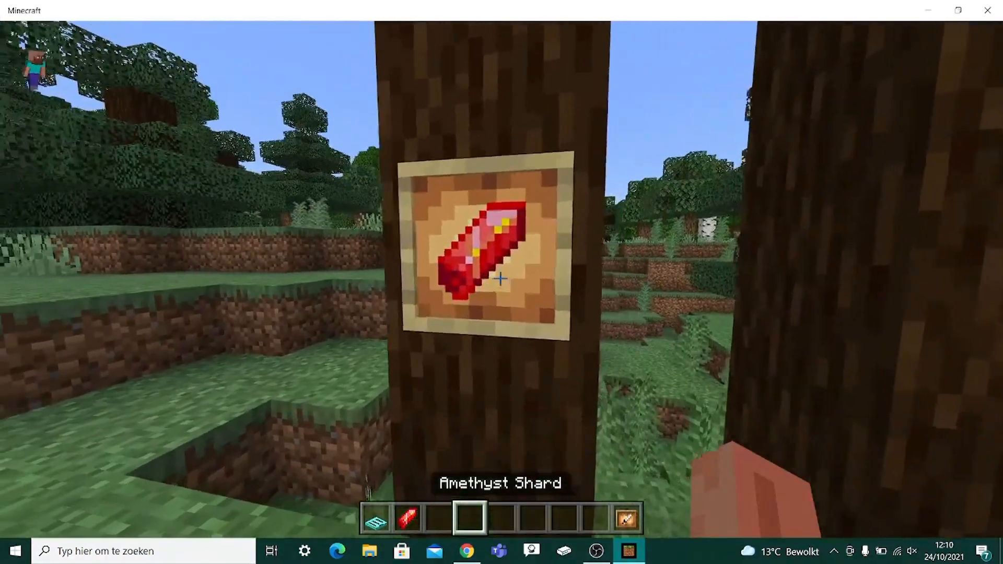
Step: Try out Acacia Trapdoors on the grass and on the trunk above the item frame, breaking each one again
{"action": "scroll", "coordinate": [500, 279], "scroll_direction": "up", "scroll_amount": 3}
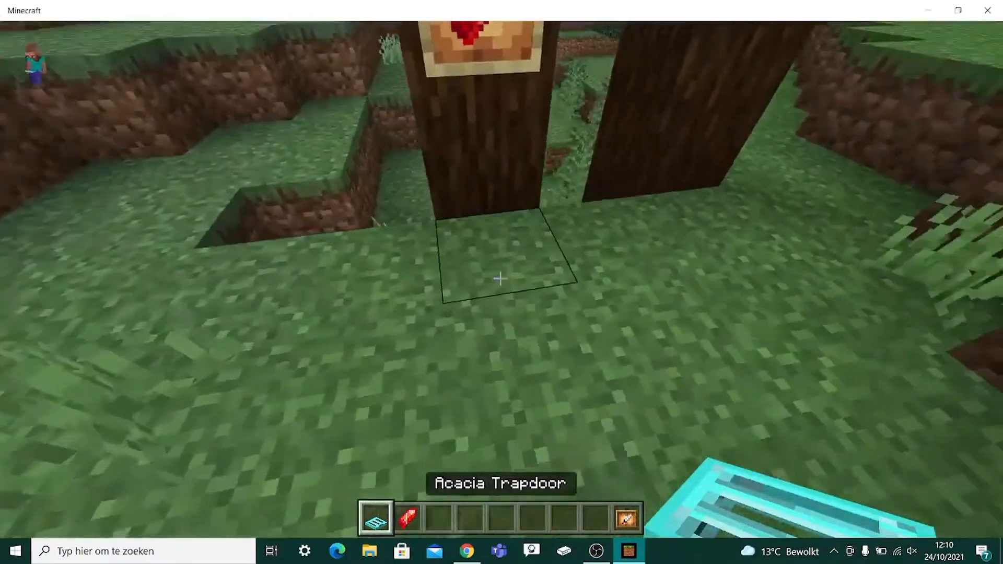
{"action": "right_click", "coordinate": [501, 279]}
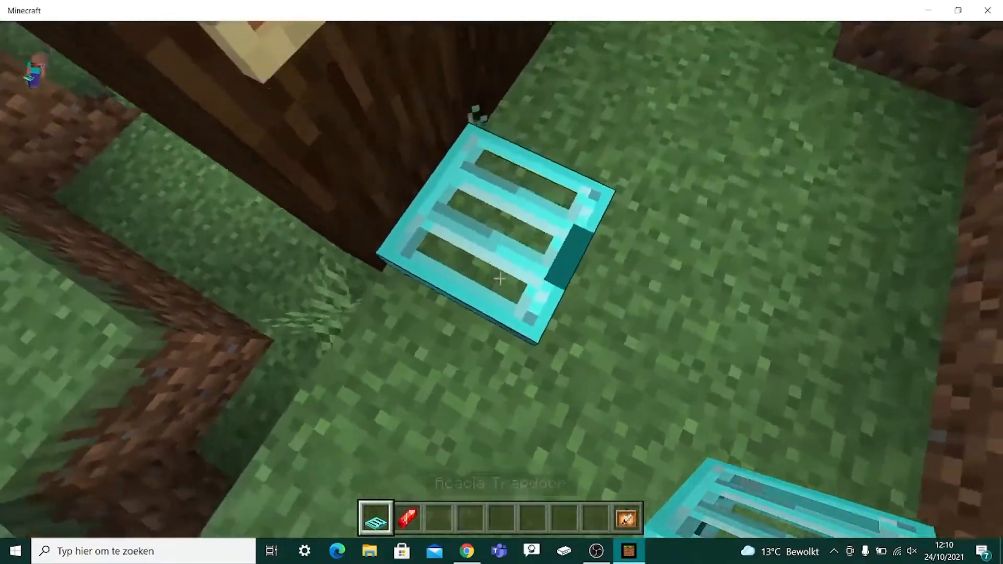
{"action": "left_click", "coordinate": [501, 279]}
{"action": "right_click", "coordinate": [501, 278]}
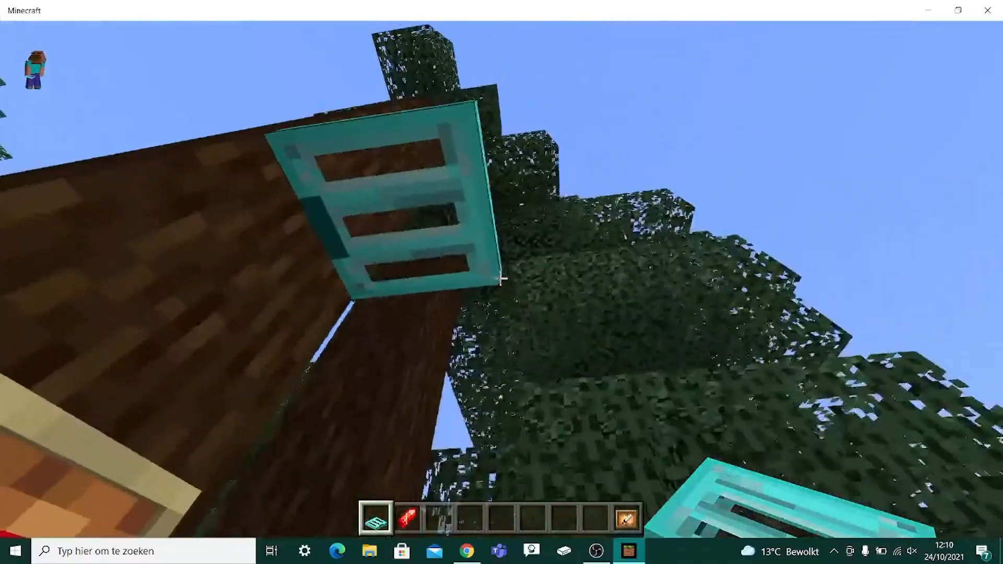
{"action": "left_click", "coordinate": [501, 279]}
{"action": "right_click", "coordinate": [500, 278]}
{"action": "right_click", "coordinate": [501, 279]}
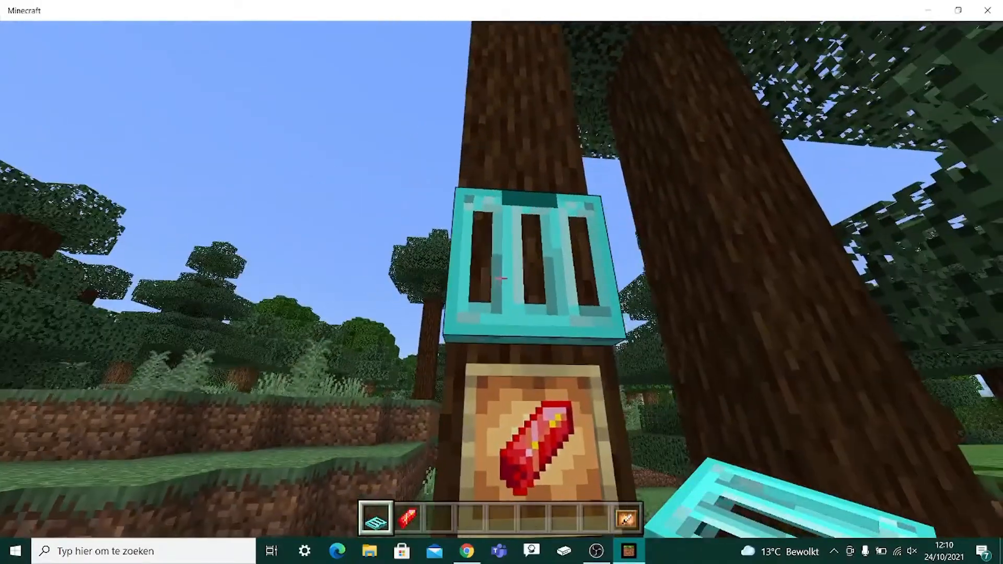
{"action": "left_click", "coordinate": [500, 279]}
{"action": "scroll", "coordinate": [500, 279], "scroll_direction": "up", "scroll_amount": 3}
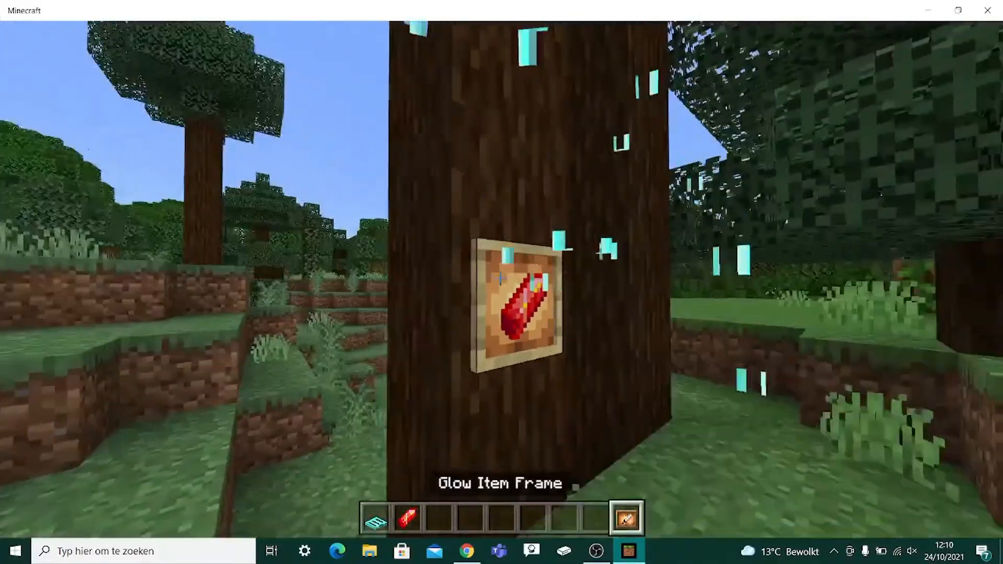
Step: Add a Netherite Hoe and a White Bed to the hotbar and place the bed on the grass
{"action": "key", "text": "e"}
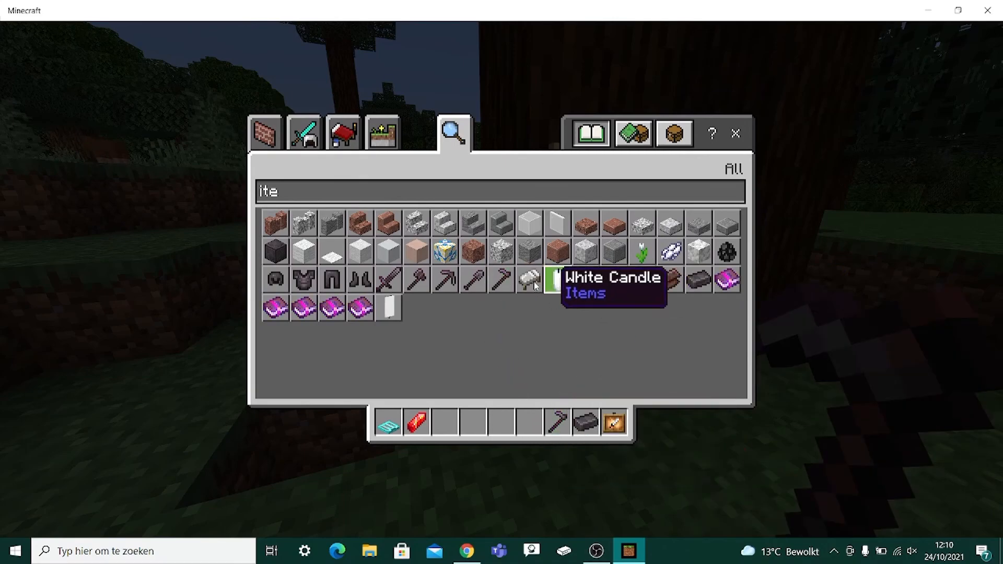
{"action": "key", "text": "Escape"}
{"action": "scroll", "coordinate": [501, 279], "scroll_direction": "up", "scroll_amount": 1}
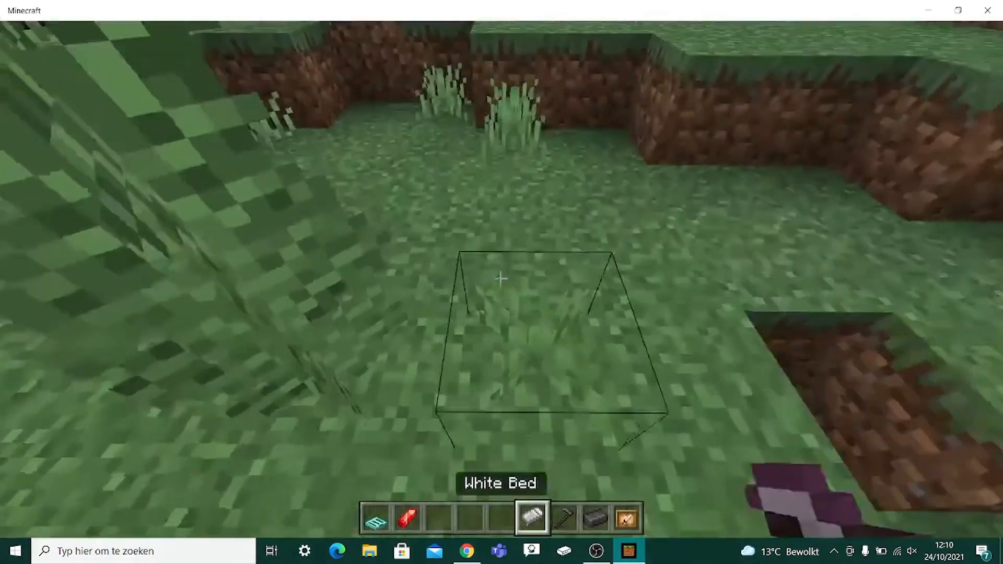
{"action": "right_click", "coordinate": [501, 278]}
{"action": "scroll", "coordinate": [501, 278], "scroll_direction": "down", "scroll_amount": 1}
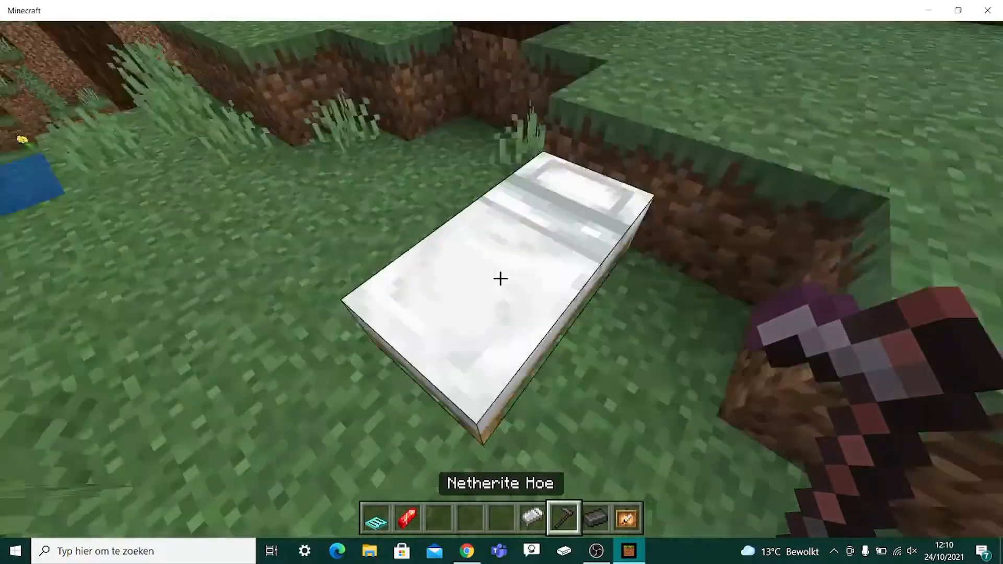
{"action": "left_click", "coordinate": [501, 279]}
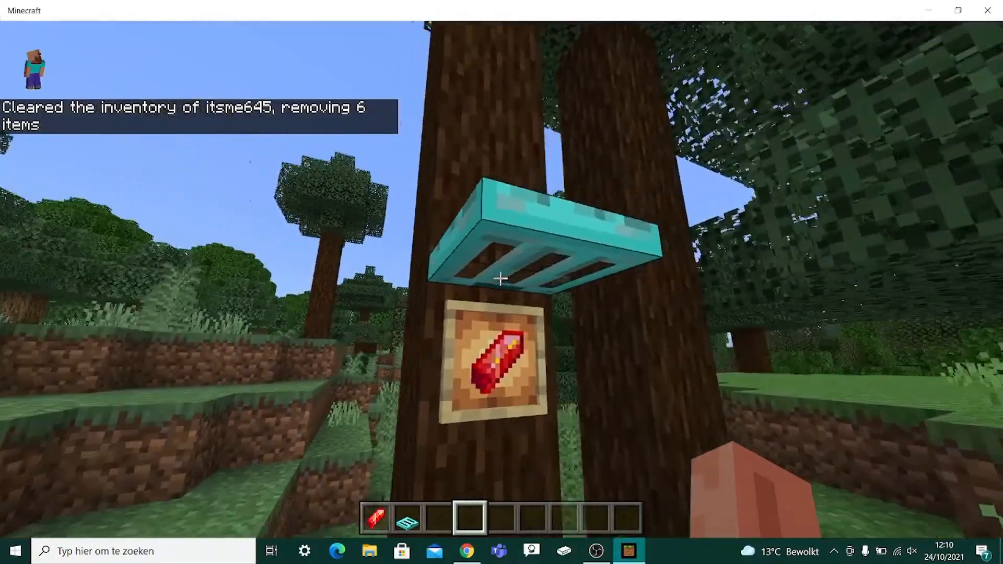
Step: Examine the trapdoor and framed shard from several sides, and walk around in the front-facing third-person view
{"action": "key", "text": "d"}
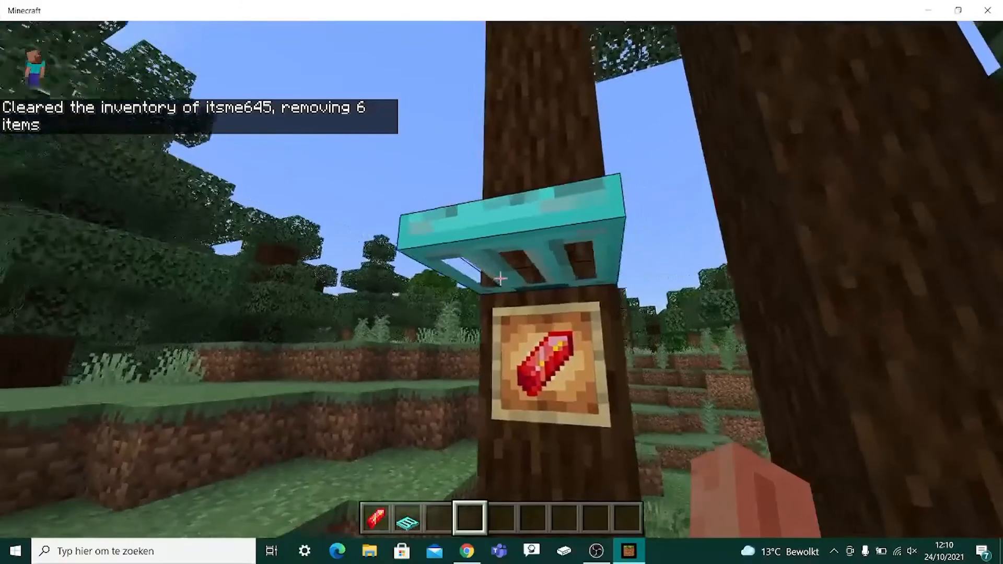
{"action": "key", "text": "d"}
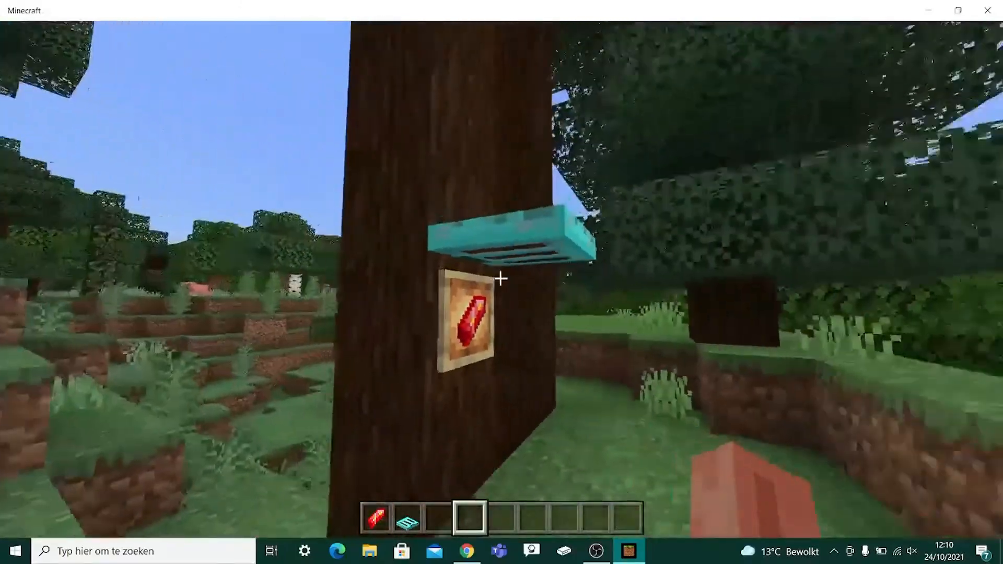
{"action": "key", "text": "F5"}
{"action": "key", "text": "F5"}
{"action": "key", "text": "w"}
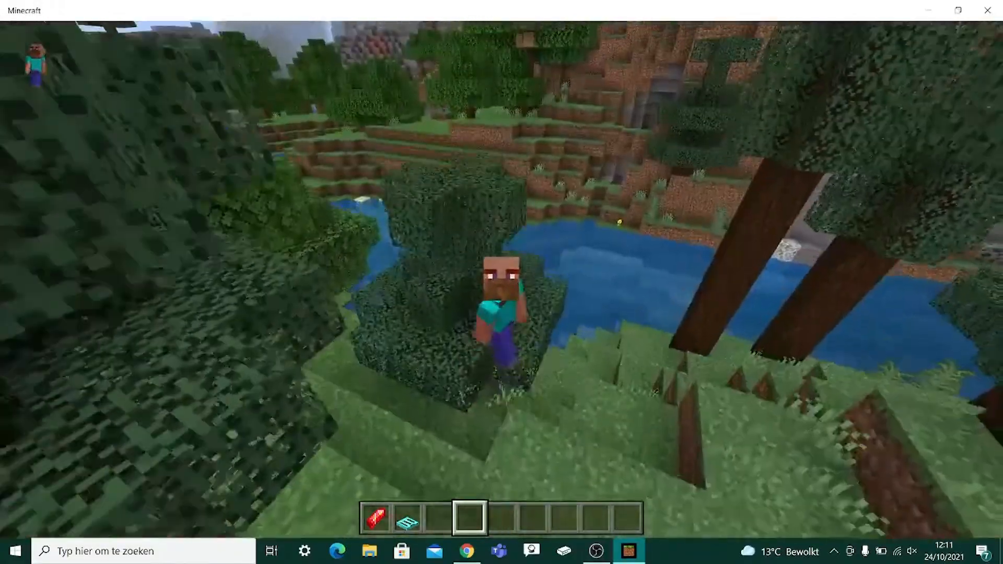
{"action": "key", "text": "s"}
{"action": "key", "text": "w"}
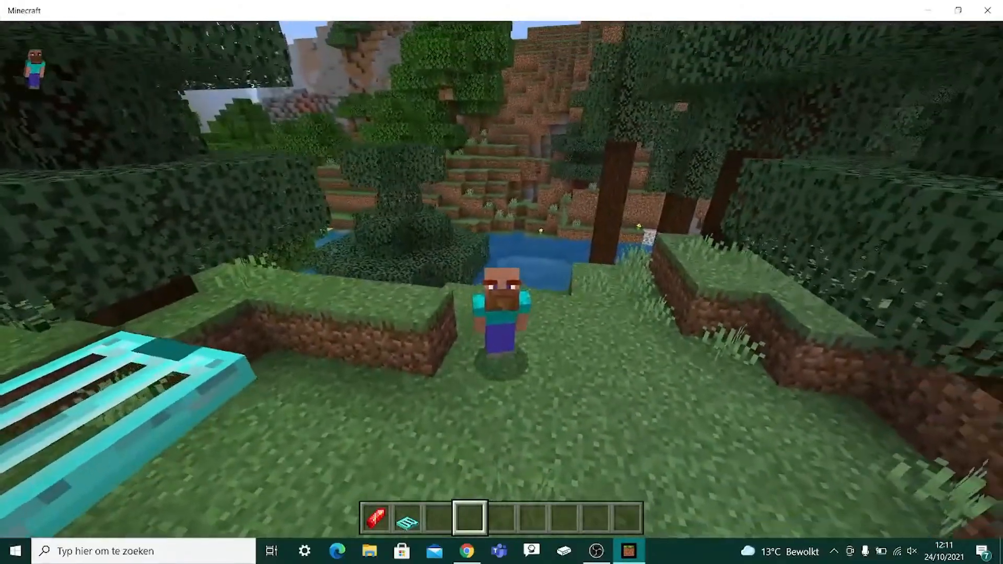
{"action": "key", "text": "s"}
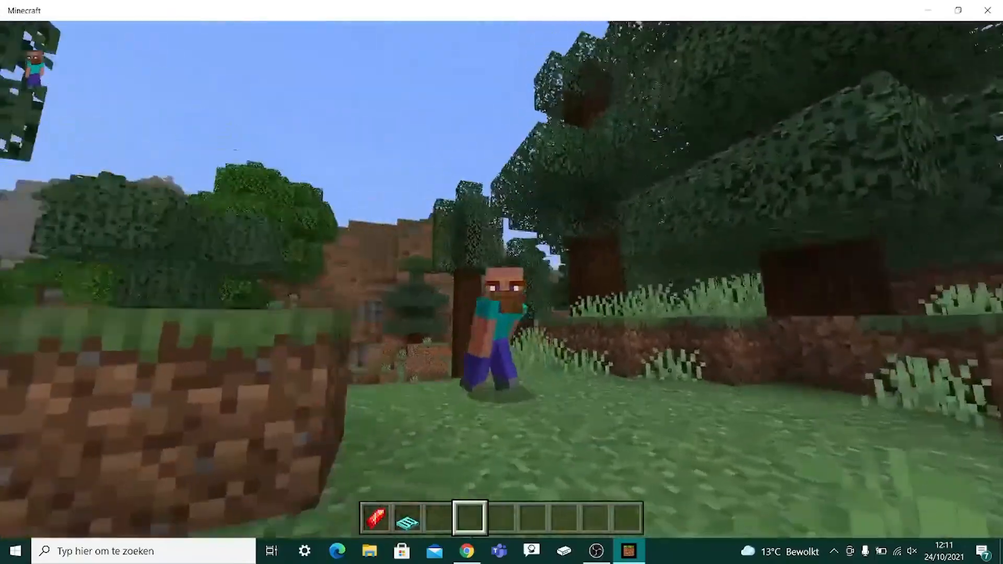